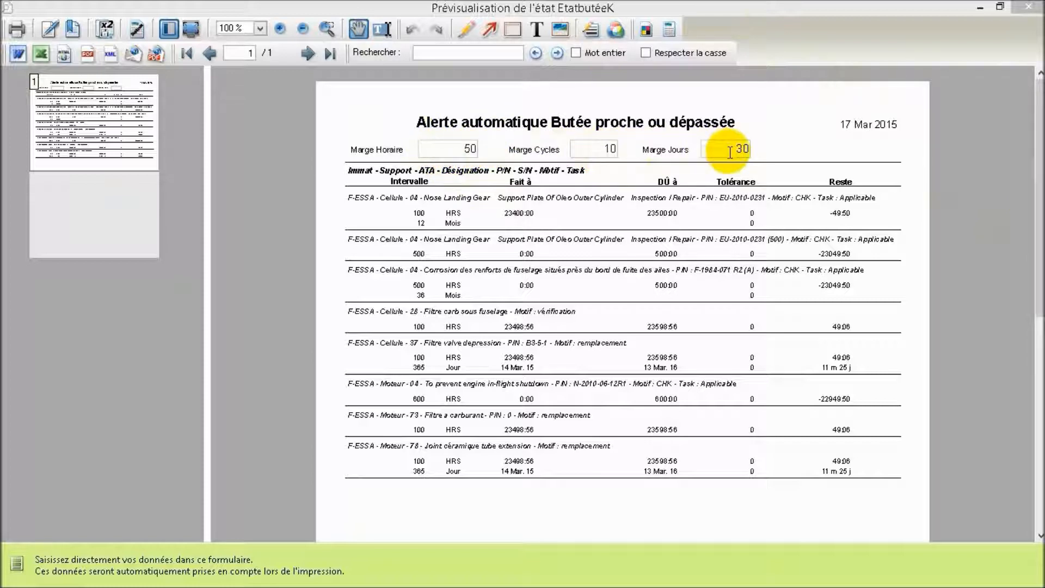
Close the alert report preview and look through the Lancement, Travaux Reportés and Gestion Techniciens sections before returning to Données Avions.
left_click(1031, 10)
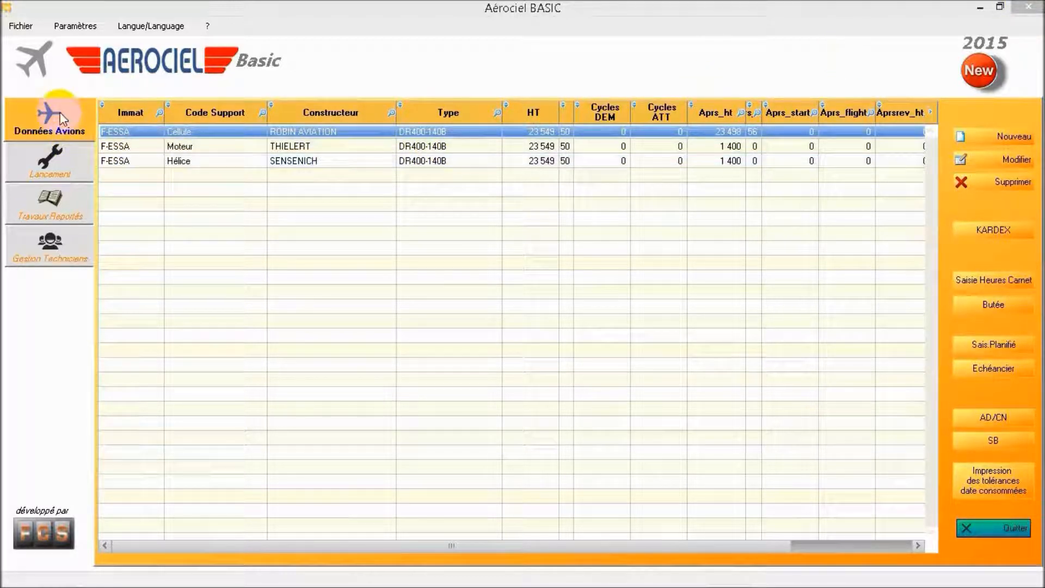
left_click(66, 167)
left_click(66, 207)
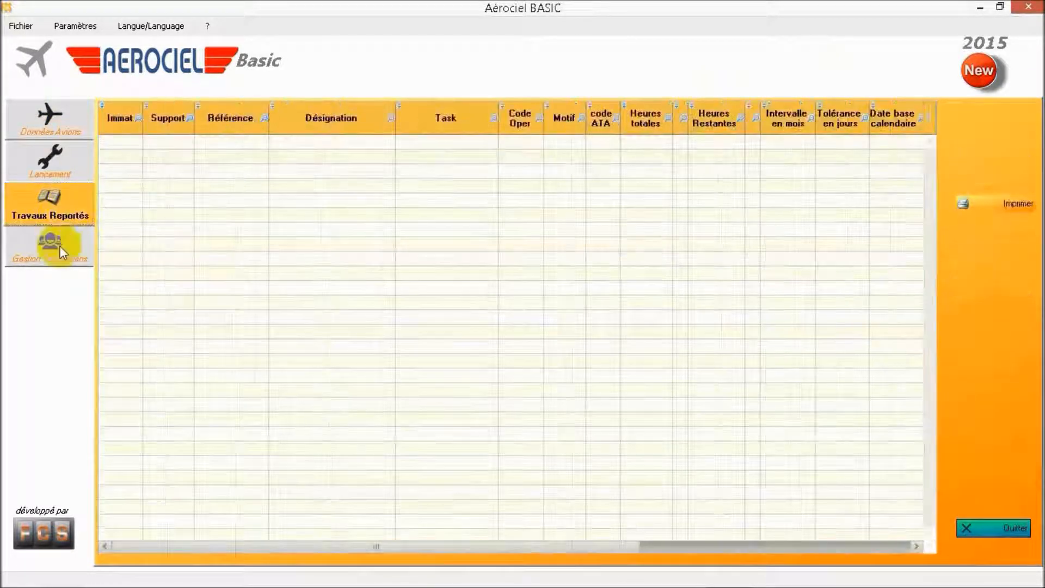
left_click(59, 246)
left_click(61, 218)
left_click(57, 163)
left_click(58, 123)
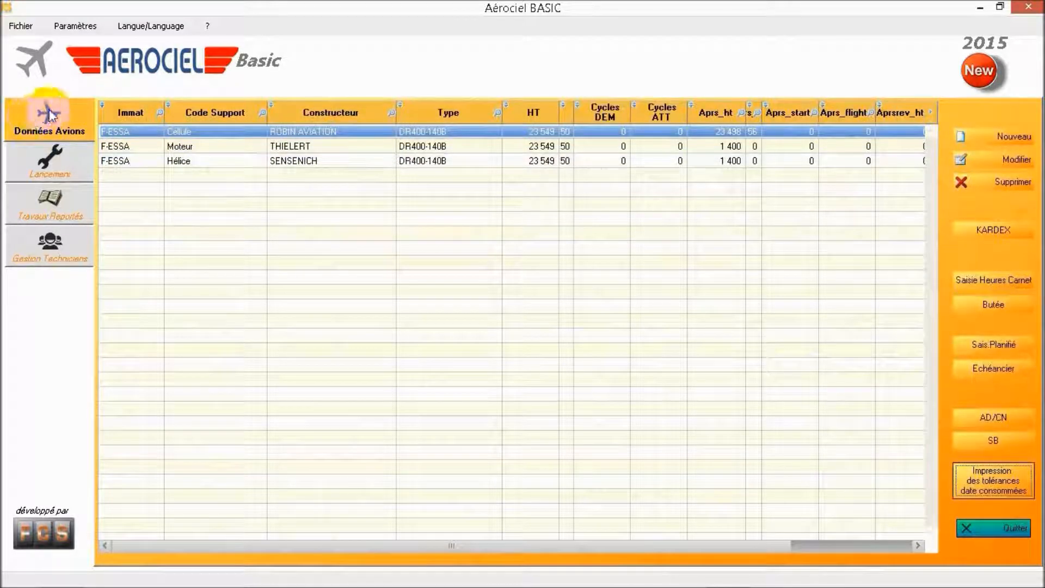
left_click(990, 279)
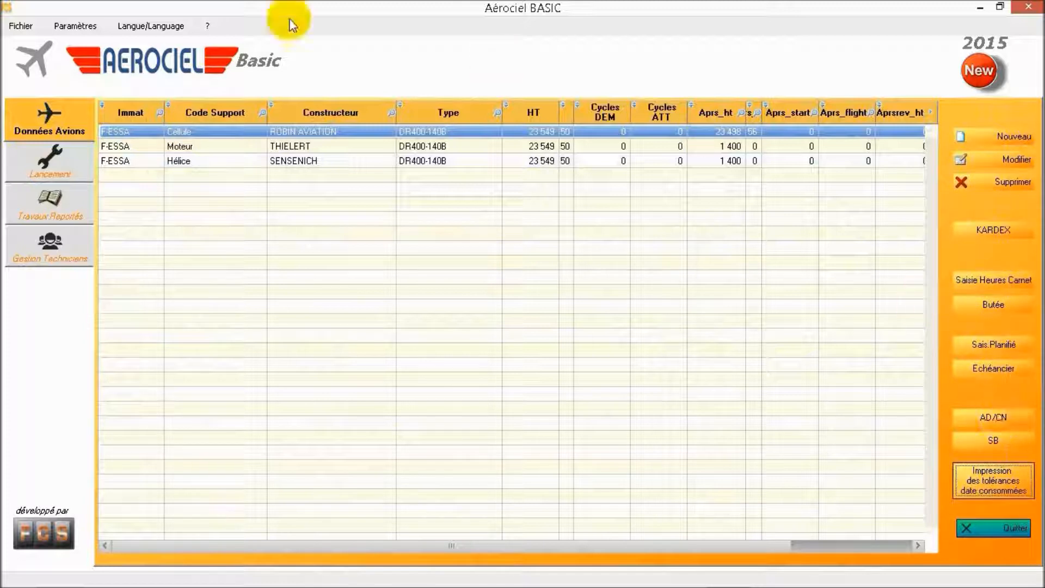
Open aircraft F-ESSA's record for modification and enter "Prog entretien agréé par GSAC date ....." as its maintenance programme.
left_click(18, 27)
left_click(150, 26)
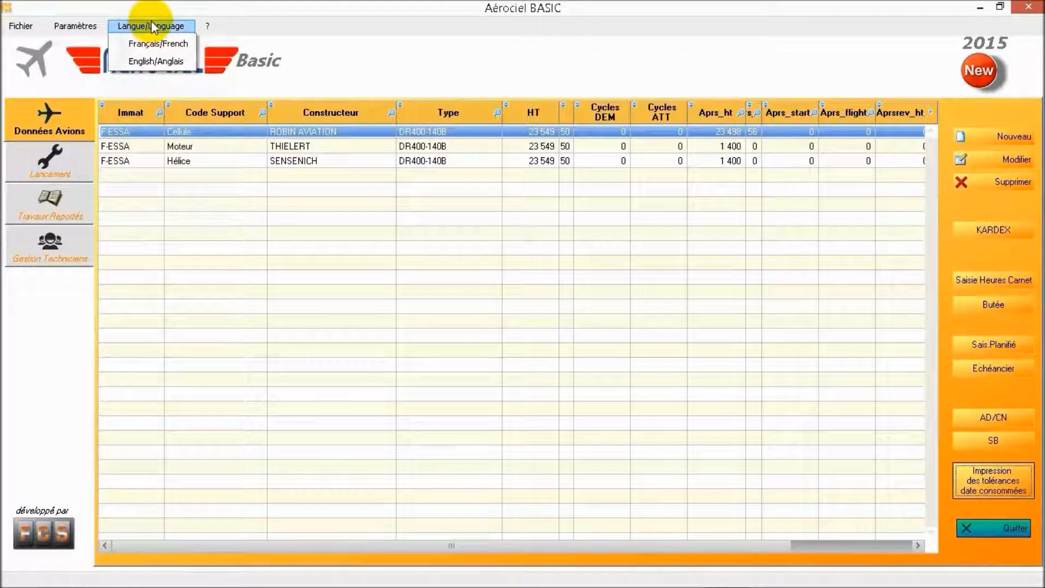
mouse_move(66, 29)
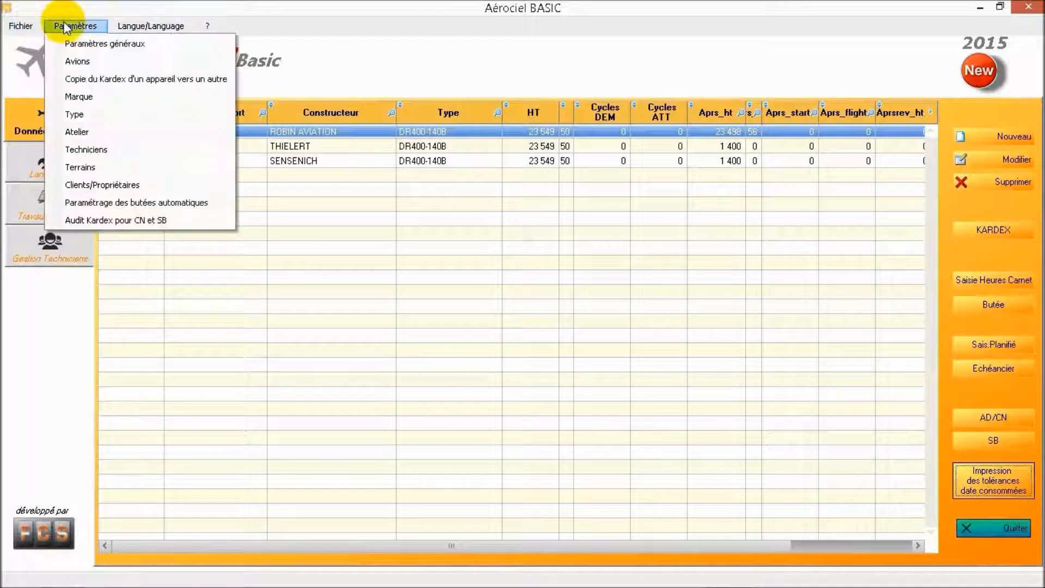
left_click(74, 64)
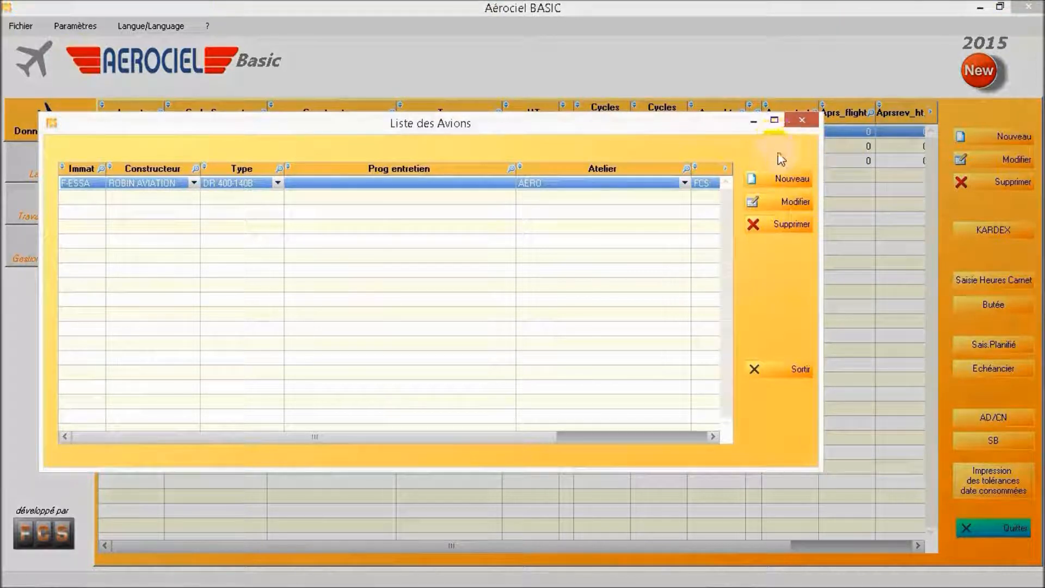
left_click(791, 206)
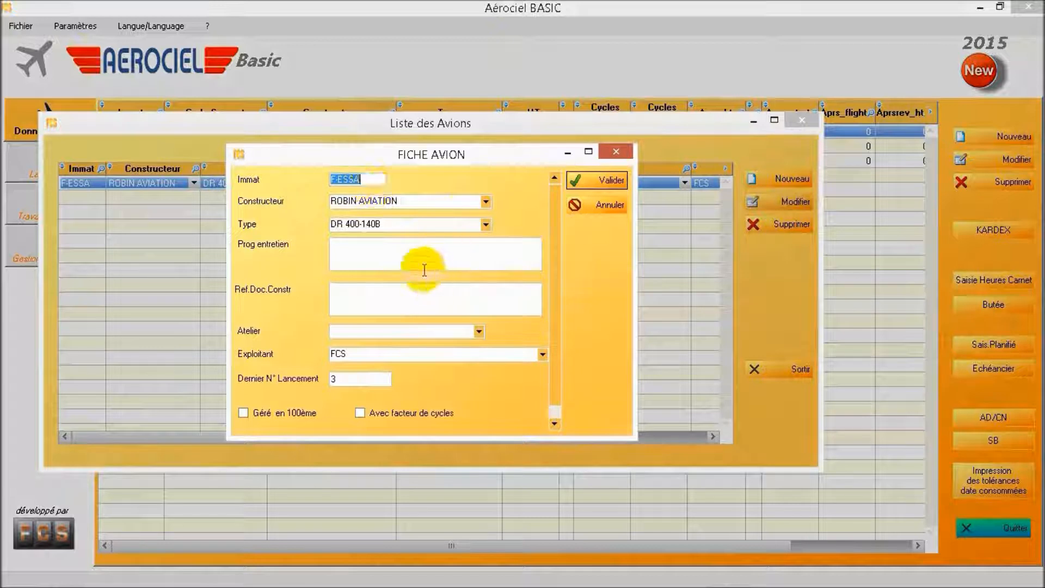
left_click(368, 245)
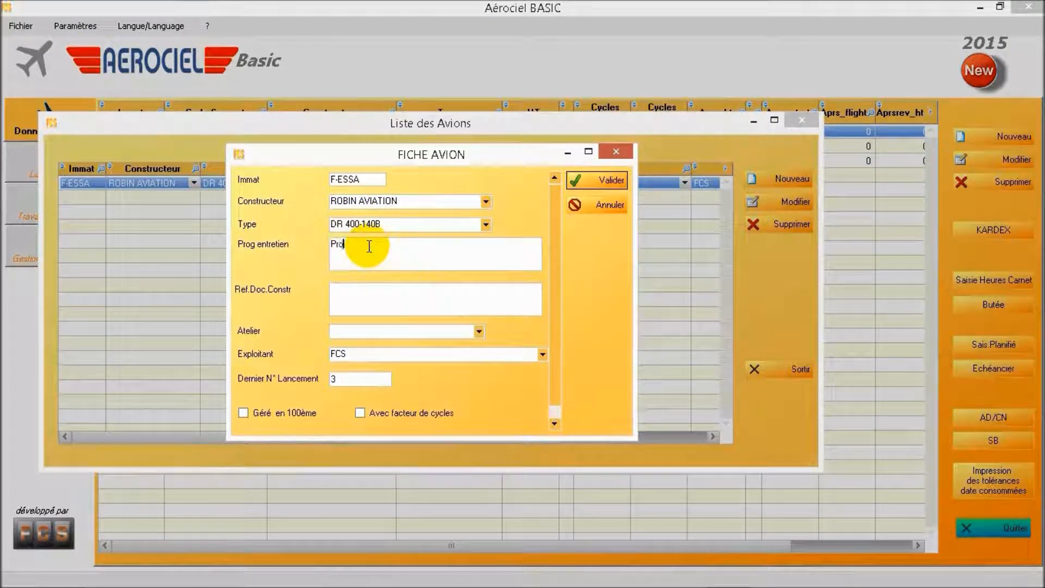
type("Prog entretien agréé par GSAC dat")
type("e ")
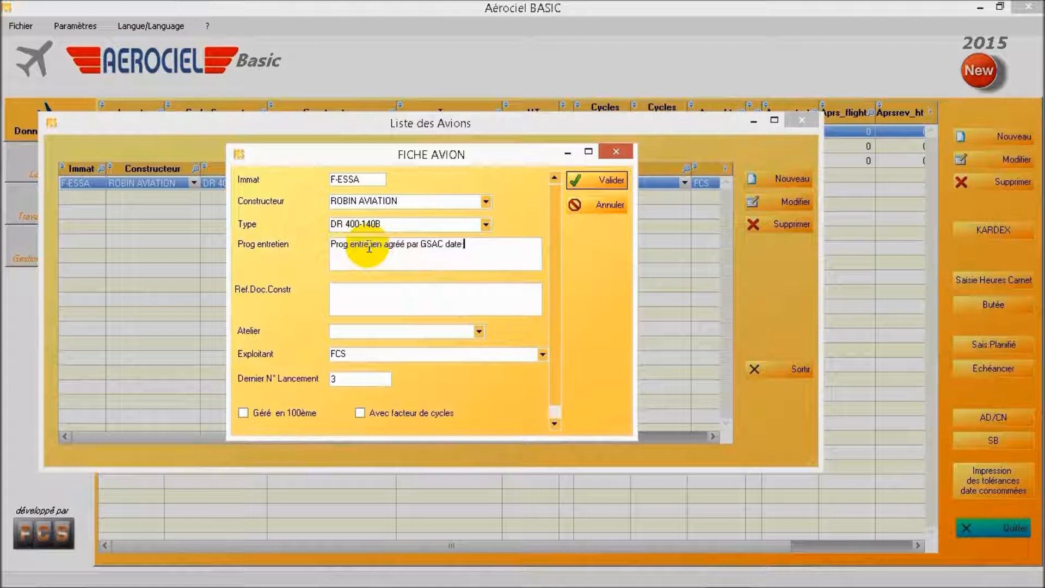
type(".....")
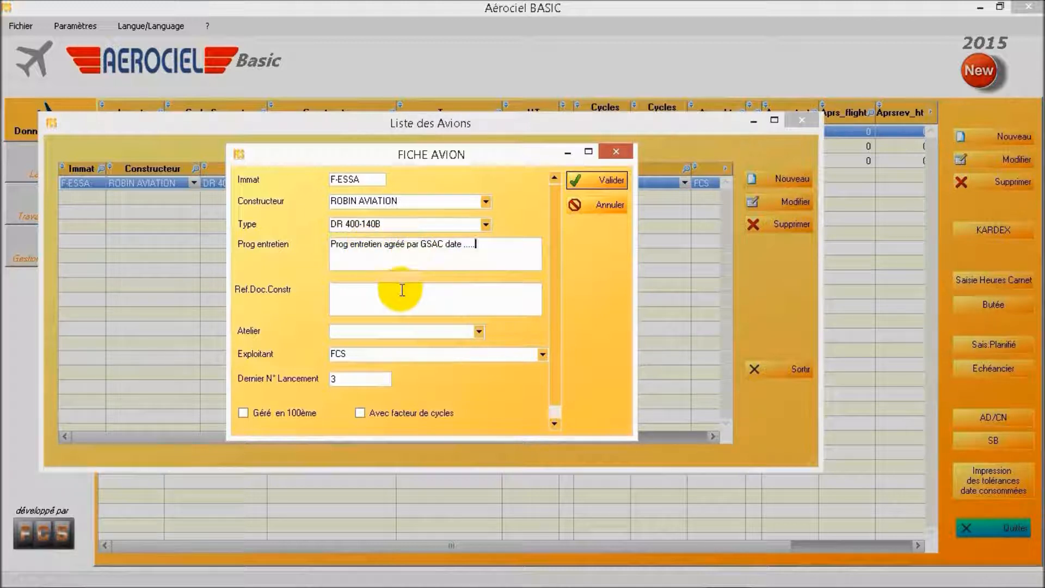
Set the aircraft's Atelier to AERO and Exploitant to FCS, save the record and close the aircraft list.
left_click(481, 332)
left_click(434, 343)
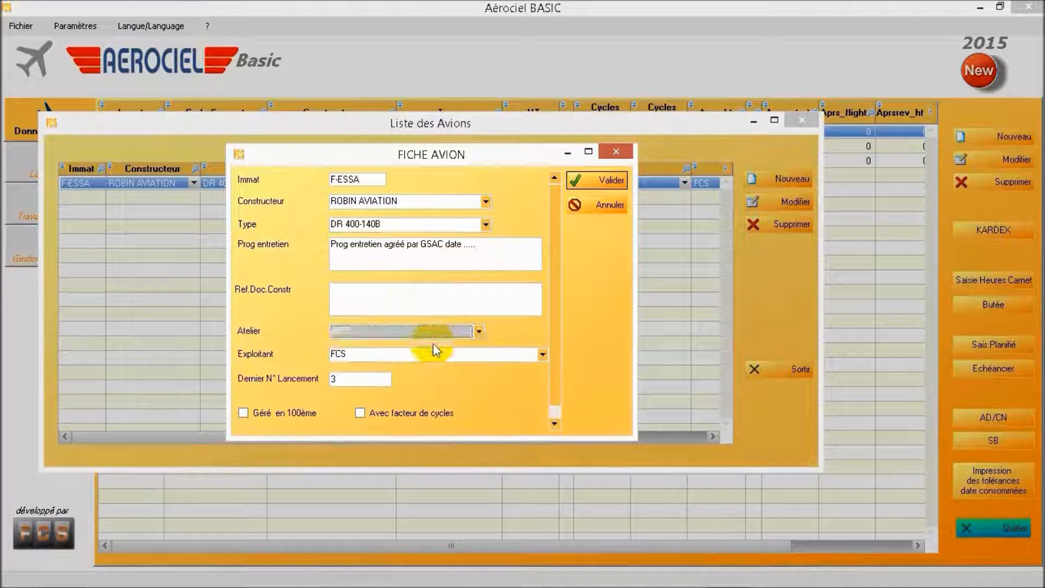
left_click(377, 356)
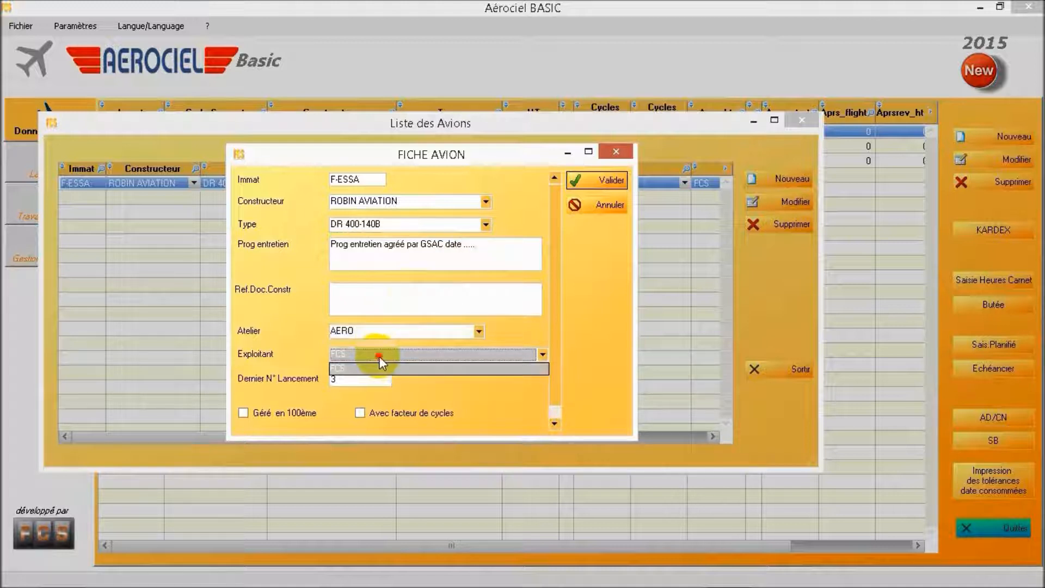
left_click(380, 369)
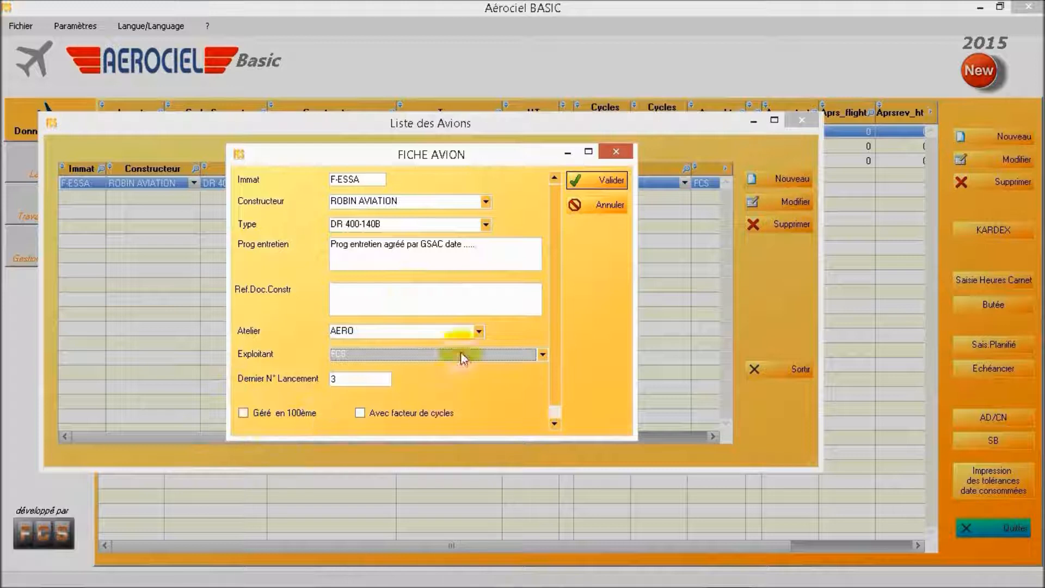
left_click(608, 182)
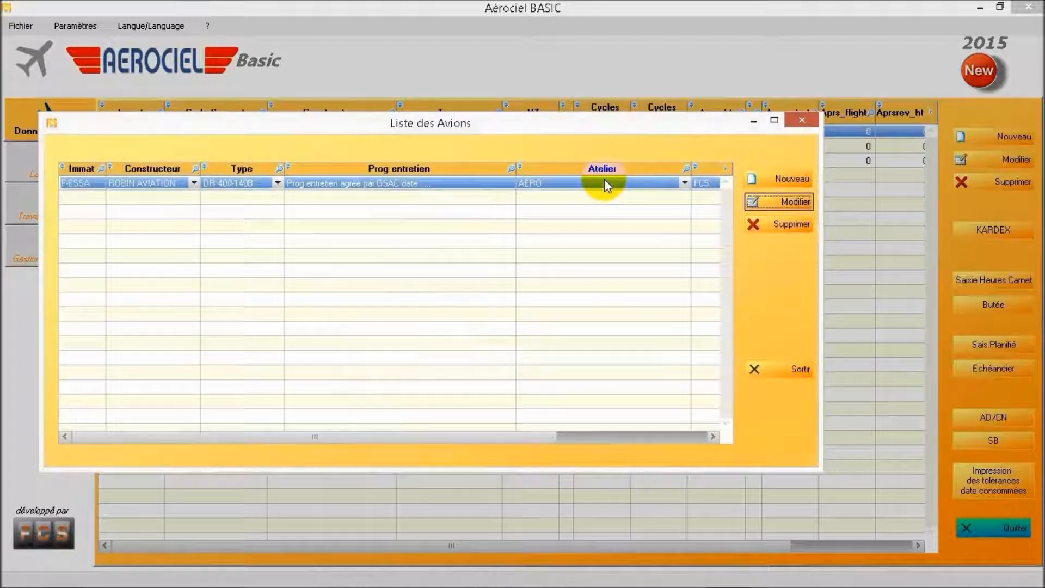
left_click(784, 375)
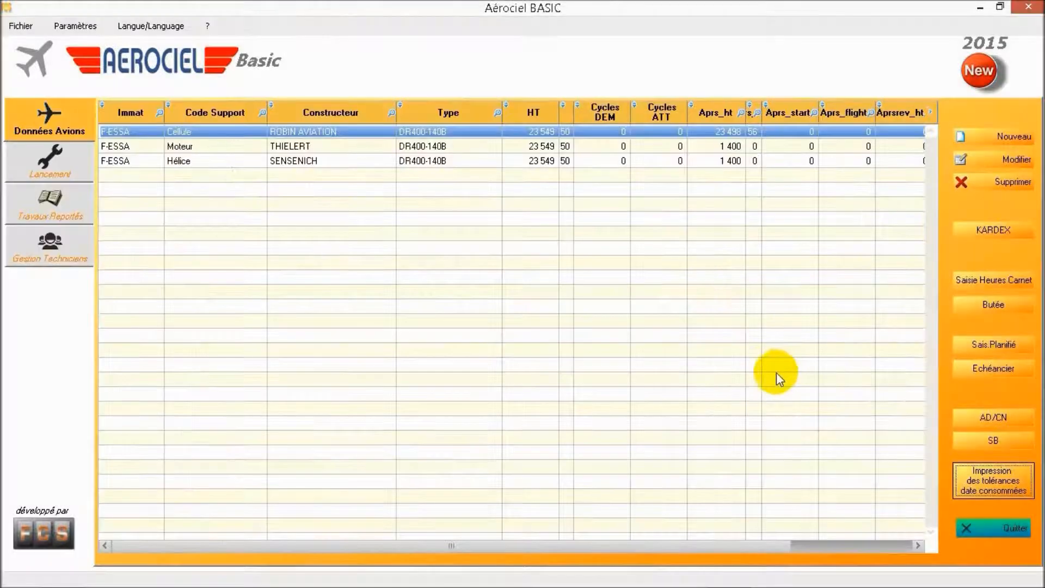
Open the Kardex of F-ESSA's Cellule and examine its full list and the airworthiness directive (AD) entries.
left_click(224, 136)
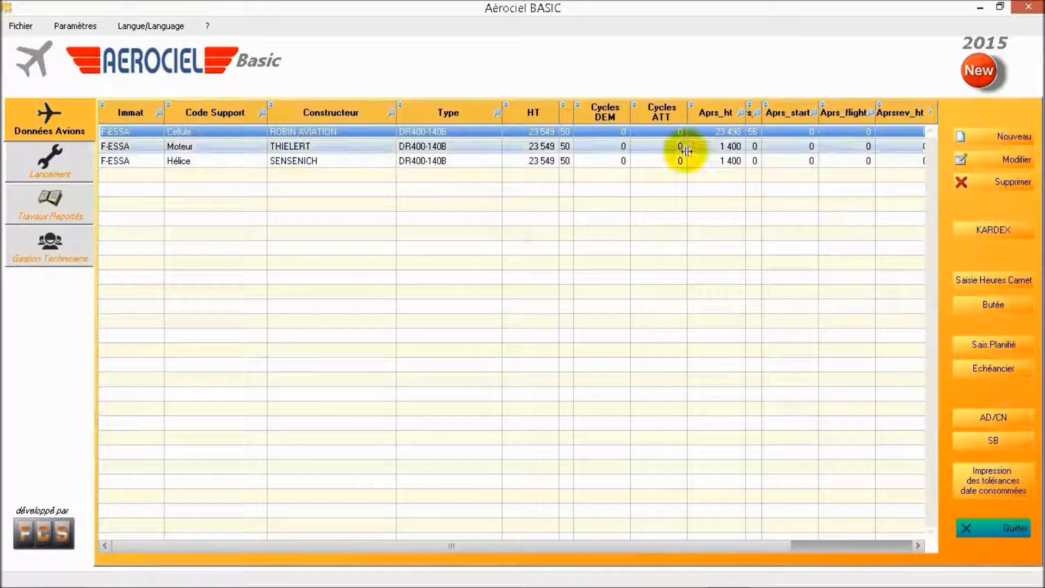
left_click(998, 231)
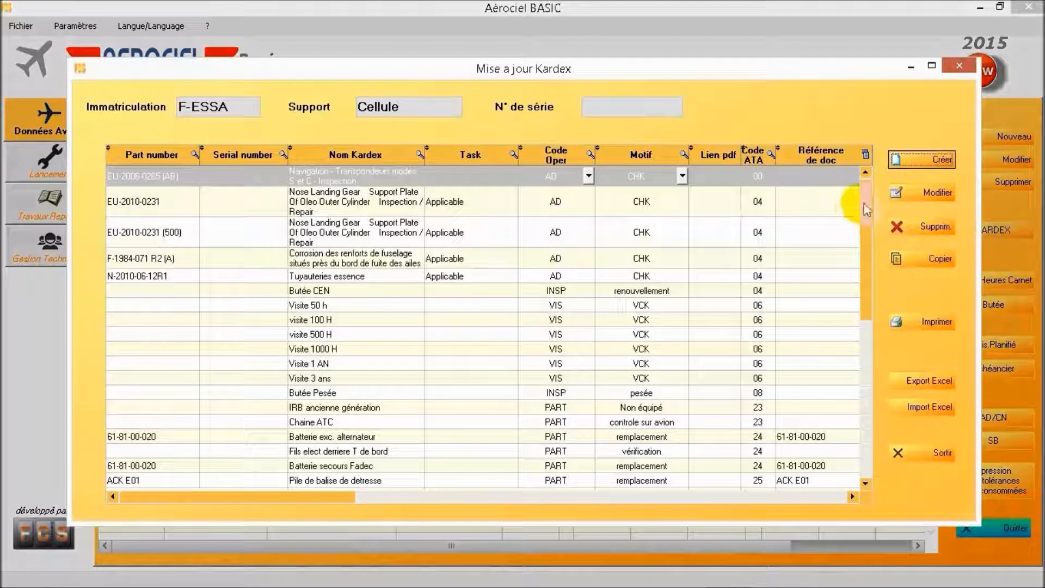
left_click_drag(867, 201, 886, 408)
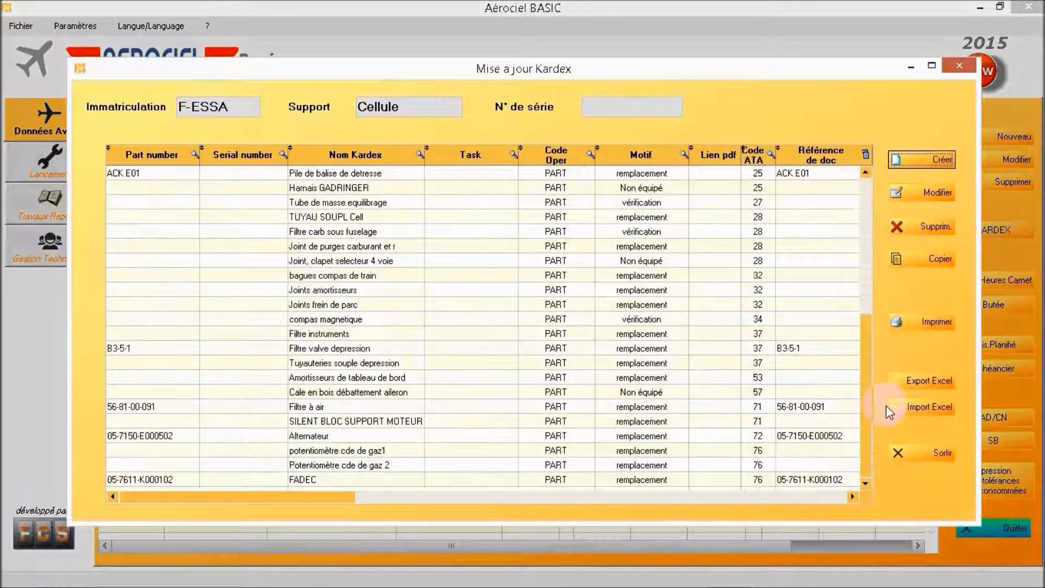
left_click_drag(871, 452, 859, 281)
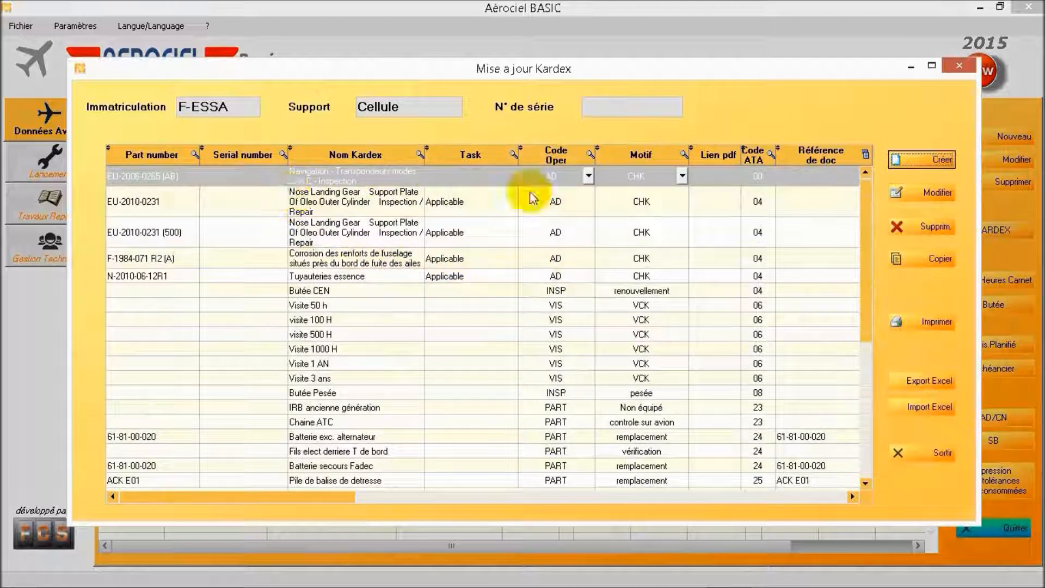
left_click(234, 204)
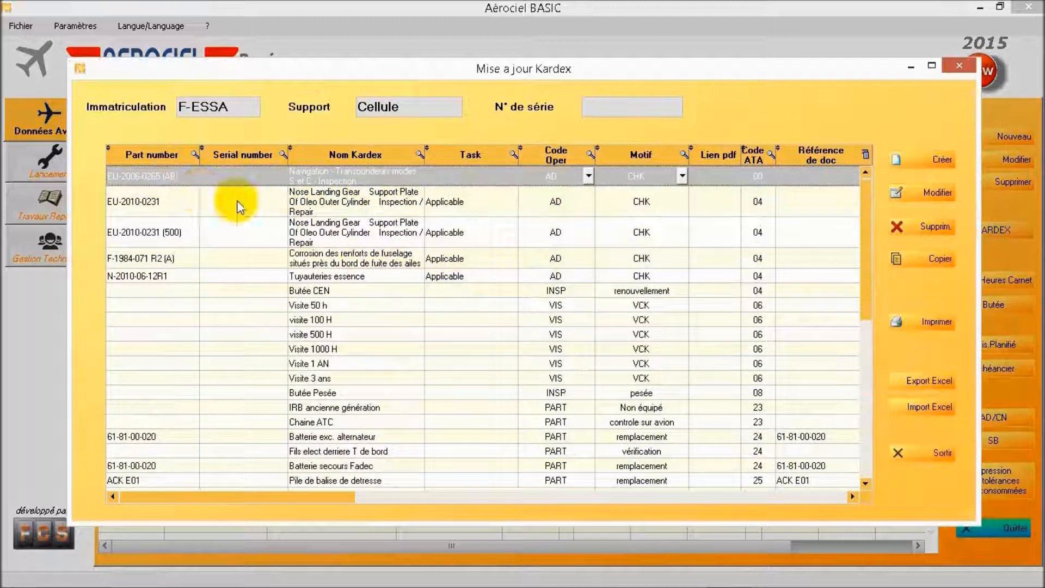
left_click(239, 243)
left_click(239, 257)
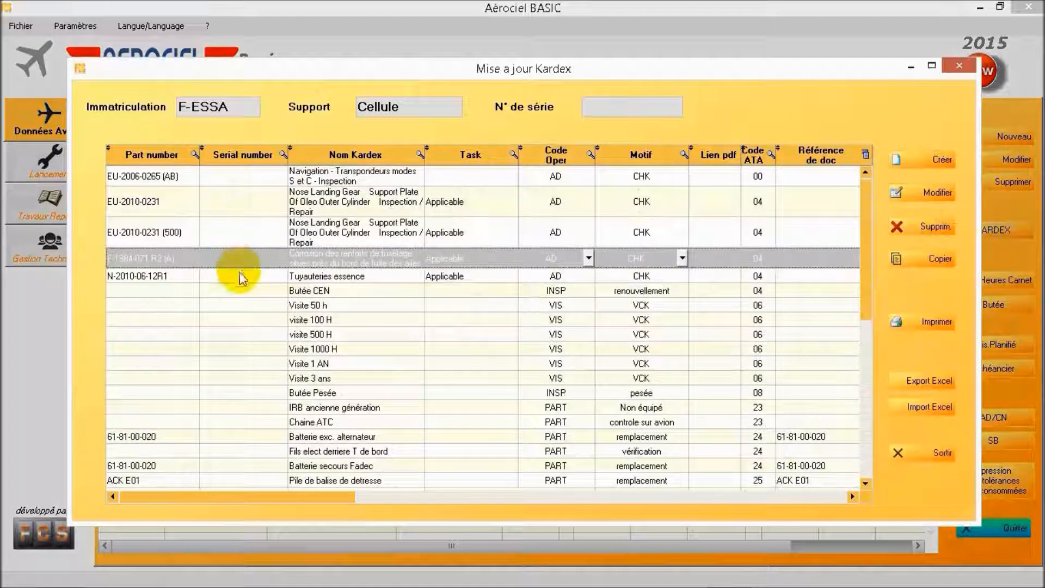
left_click(238, 274)
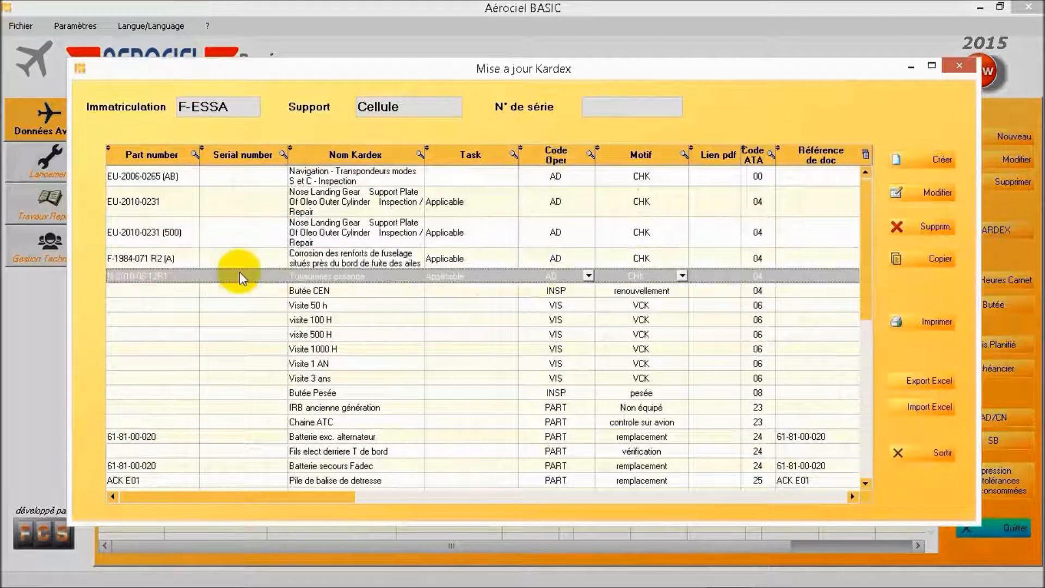
Examine the Cellule Kardex inspections from Visite 50 h to Visite 3 ans and the part entries below, and close the Kardex.
left_click(338, 305)
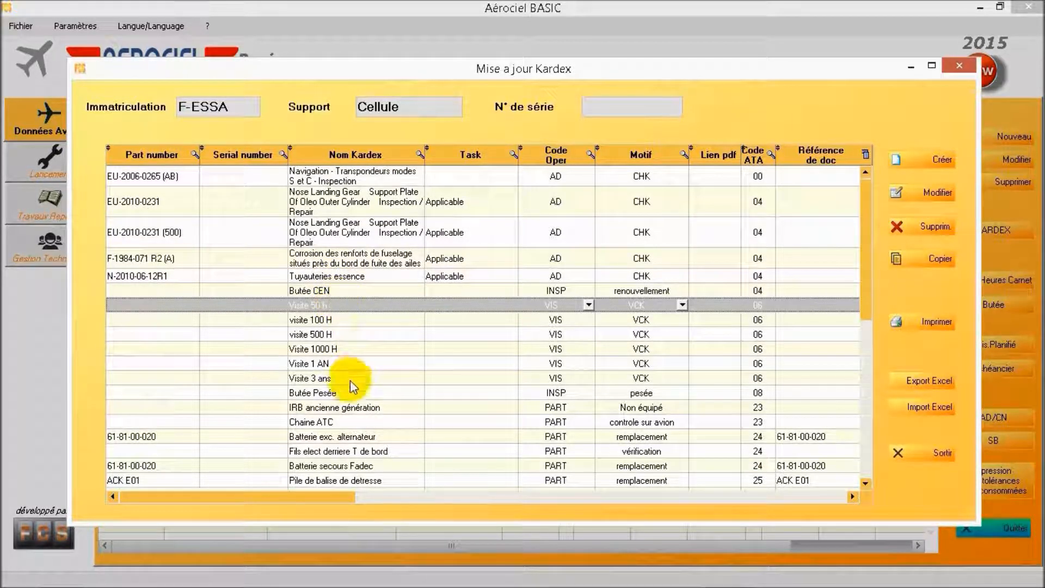
left_click(340, 320)
key("Down")
key("Down")
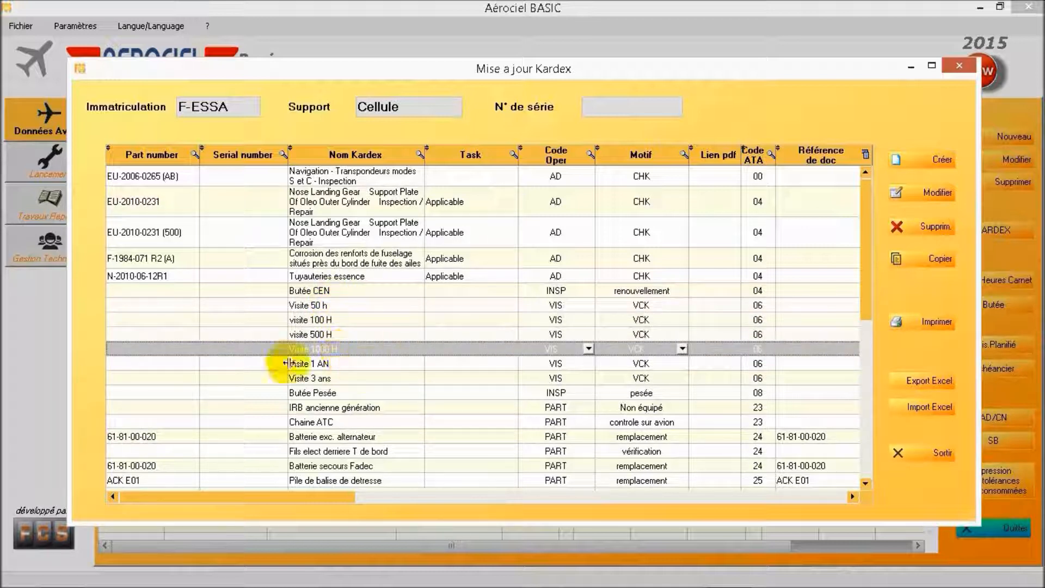
left_click(358, 368)
left_click(361, 380)
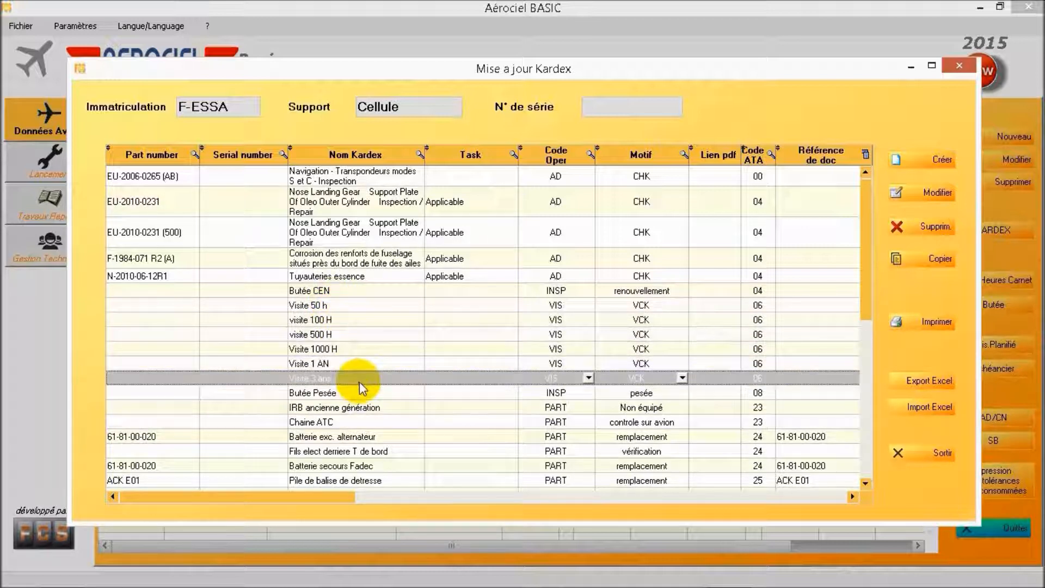
scroll(373, 384, "down", 4)
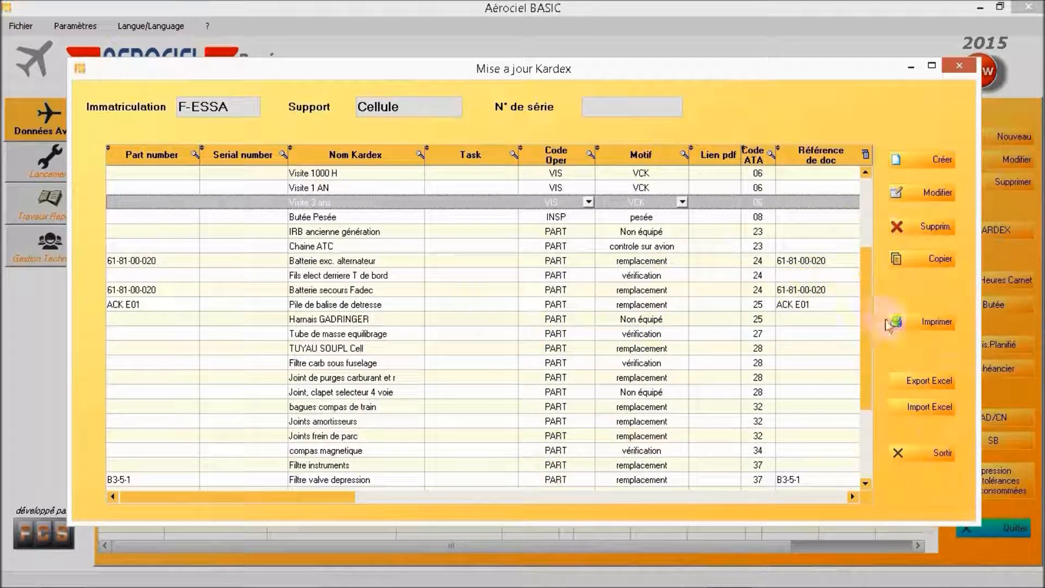
left_click(926, 456)
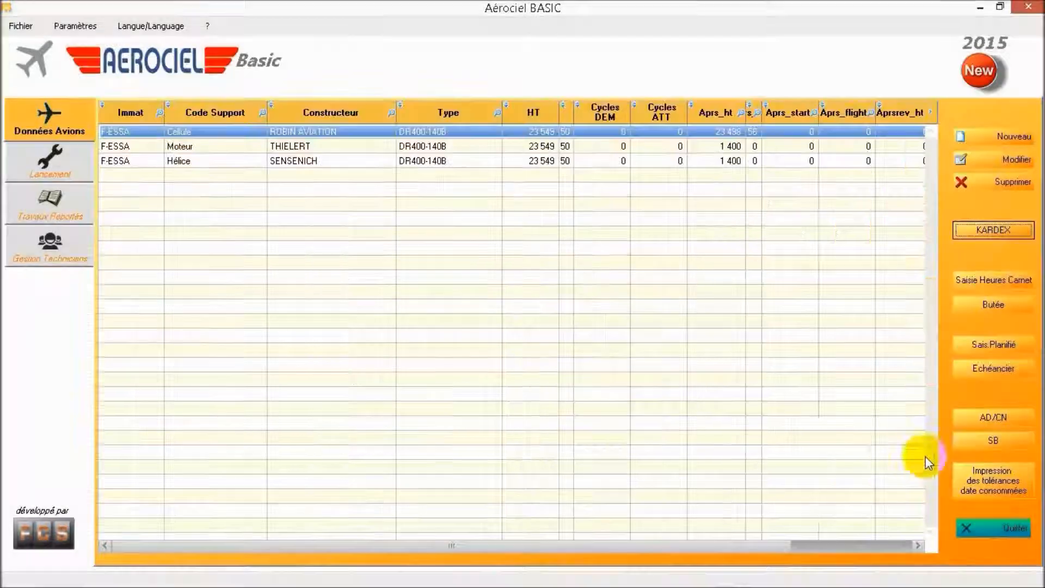
Open the MOTEUR THIELERT entry for modification in the Kardex of F-ESSA's Moteur.
left_click(326, 145)
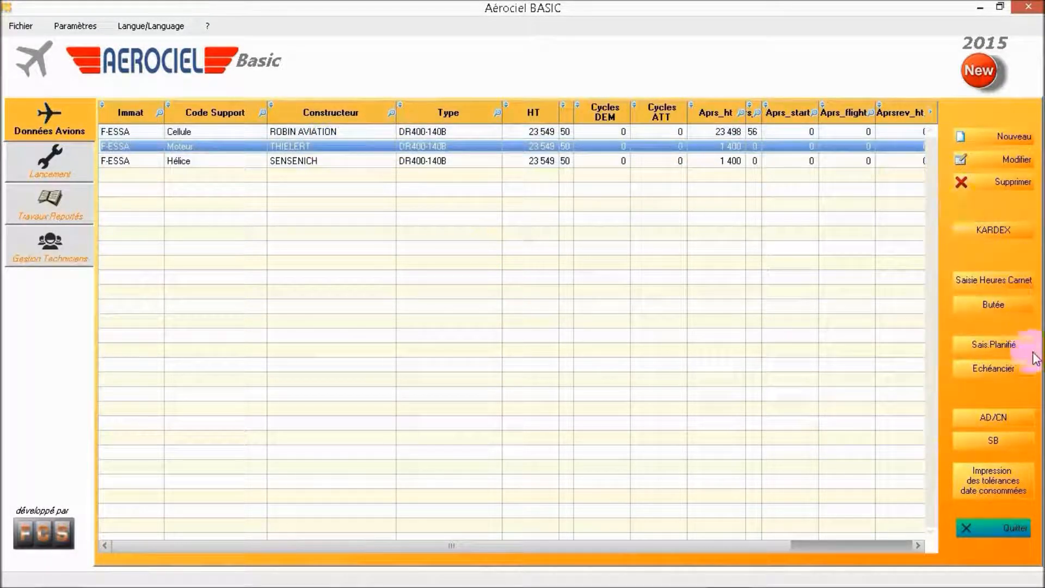
left_click(999, 233)
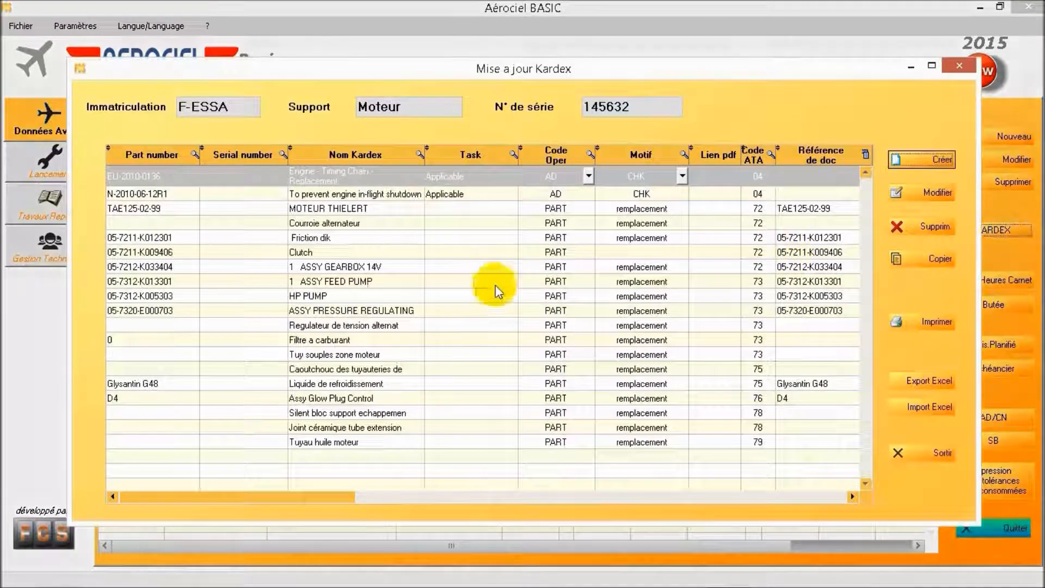
left_click(360, 210)
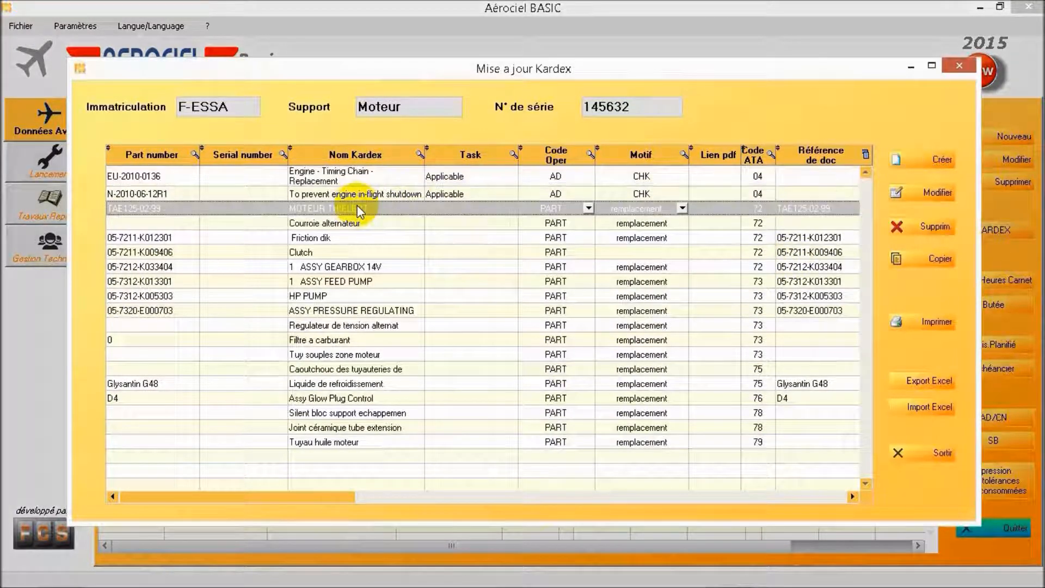
left_click(947, 196)
left_click(477, 401)
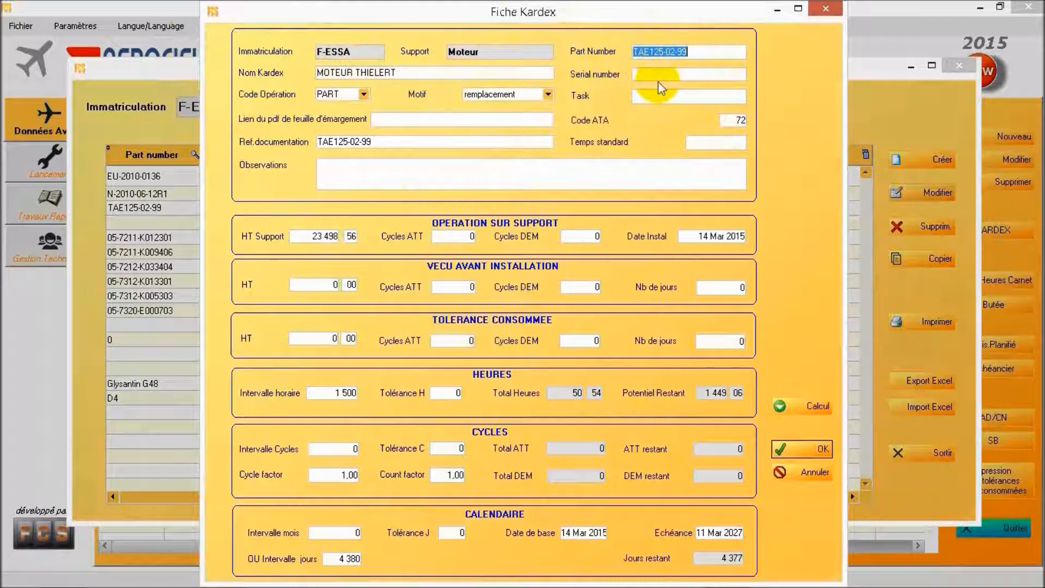
Examine the Code Opération and Motif choices and the PDF link and Observations fields of the MOTEUR THIELERT entry.
left_click(363, 95)
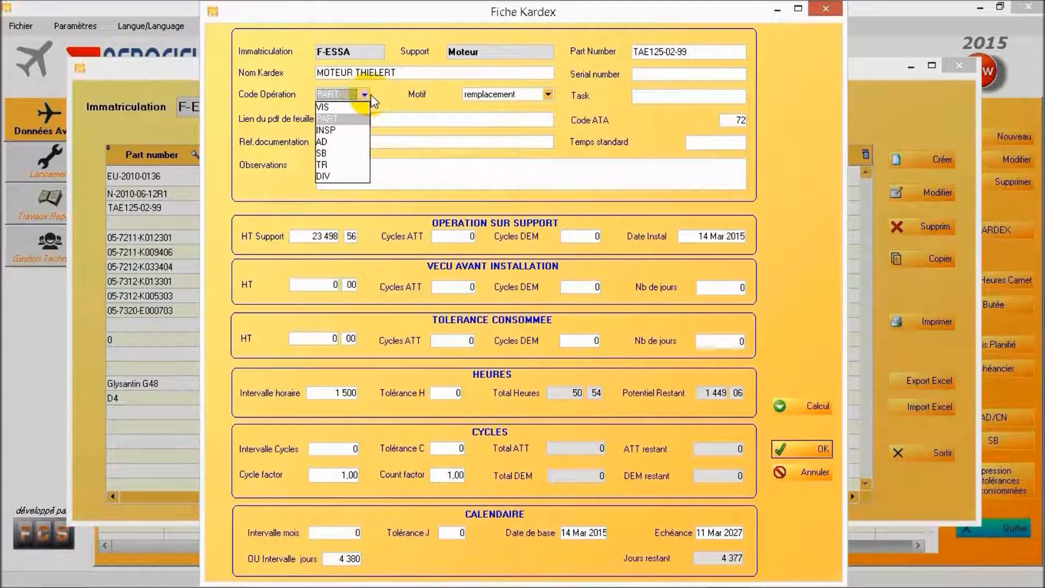
left_click(384, 96)
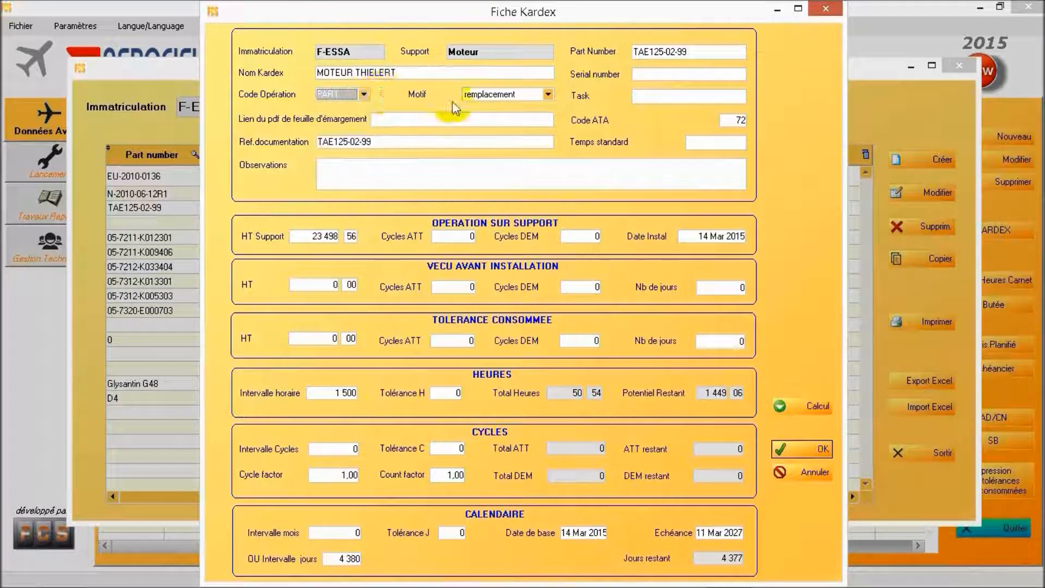
left_click(548, 95)
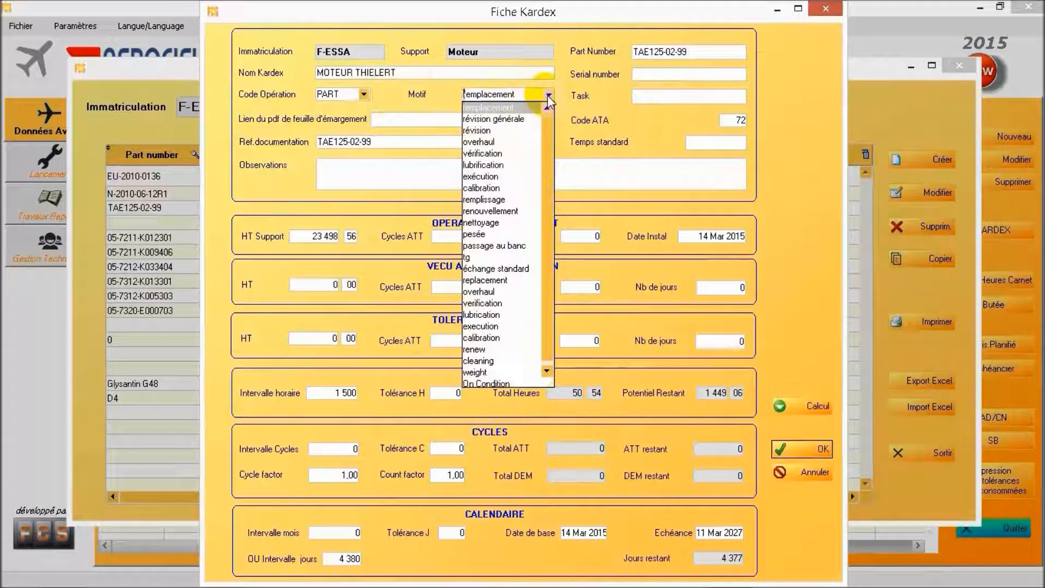
left_click(413, 91)
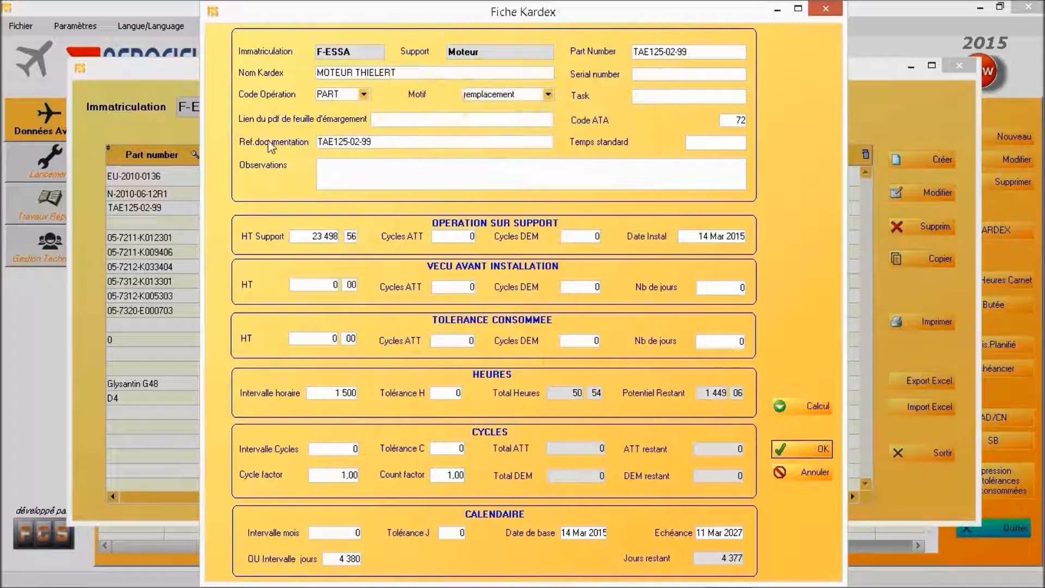
left_click(402, 118)
left_click(402, 170)
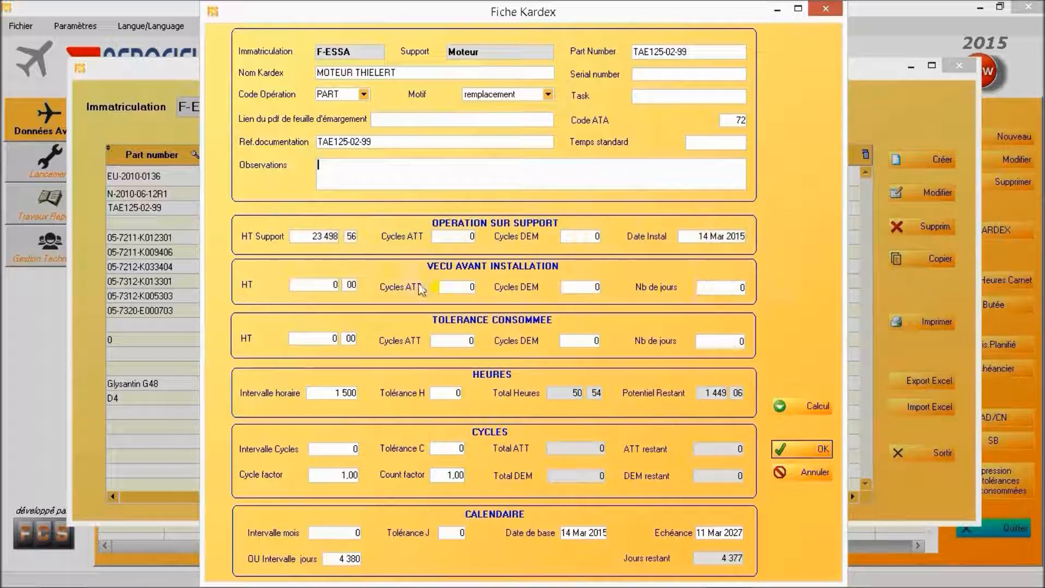
Set the HT flown before installation (Vécu avant installation) to 3 h 30 and recalculate the engine entry.
left_click(335, 285)
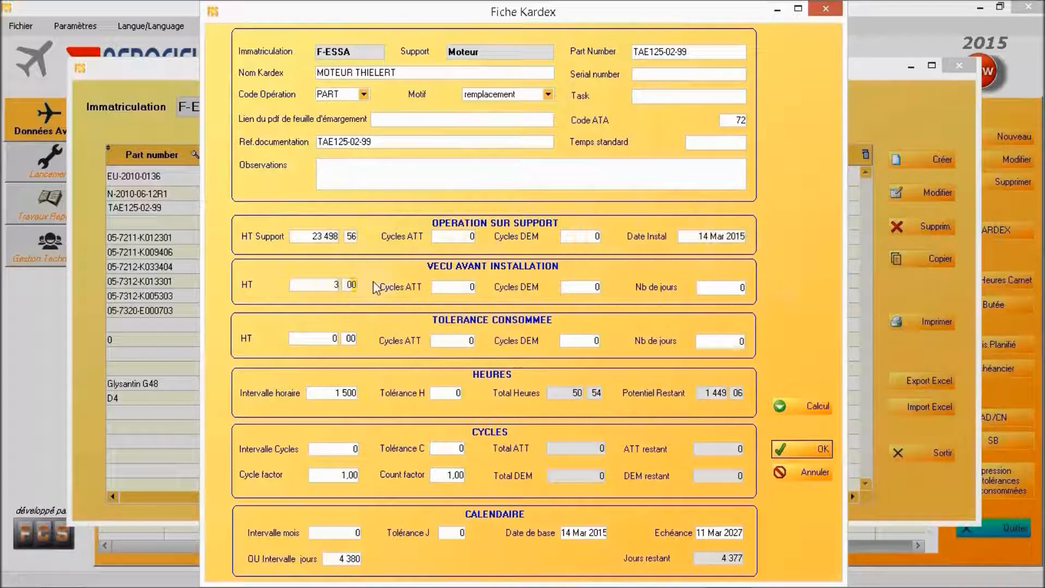
left_click(353, 284)
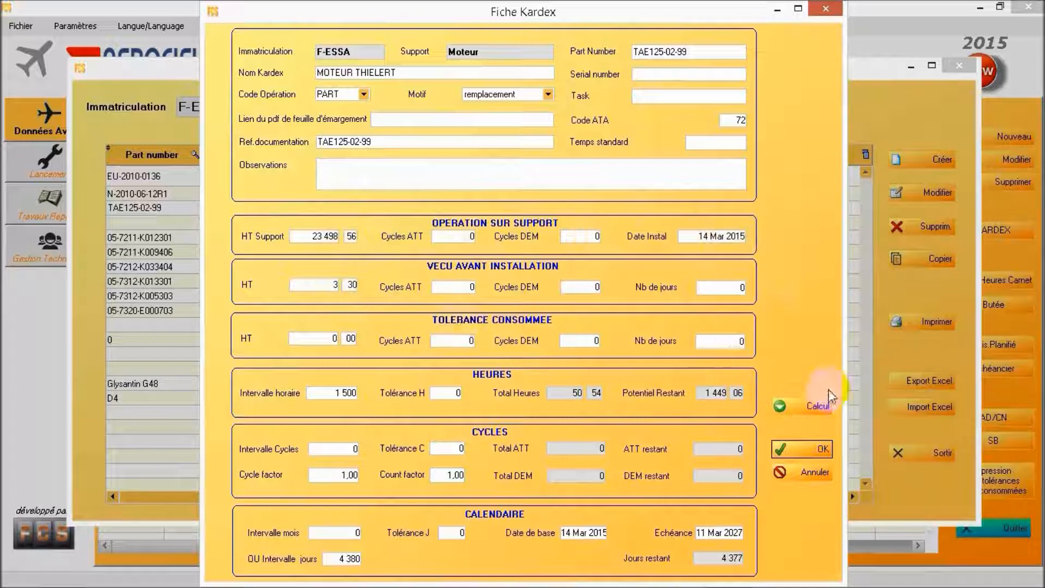
left_click(816, 406)
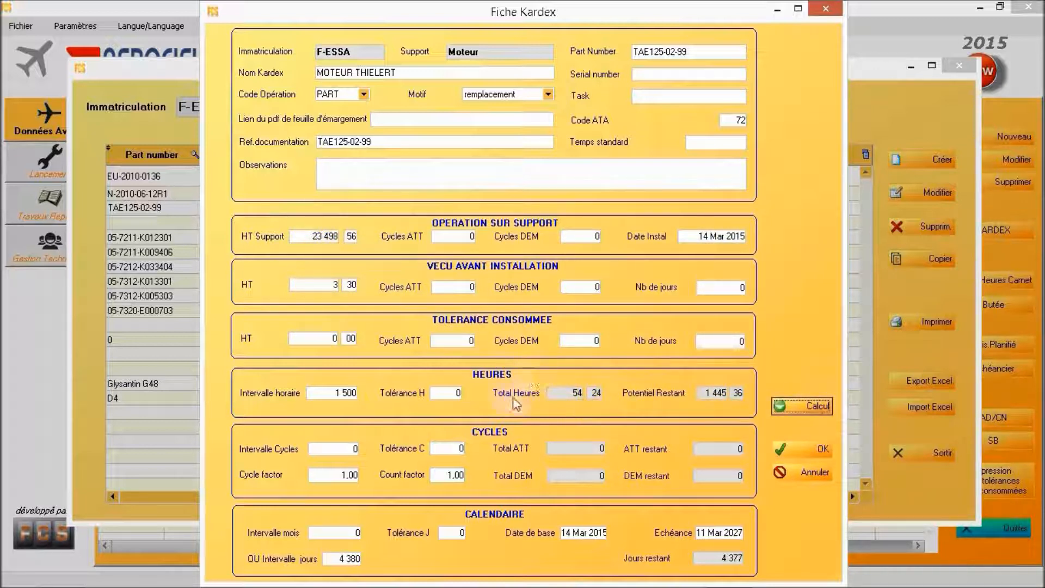
Check the hour and calendar limits of the MOTEUR THIELERT entry, save it and close the Moteur Kardex.
left_click(331, 393)
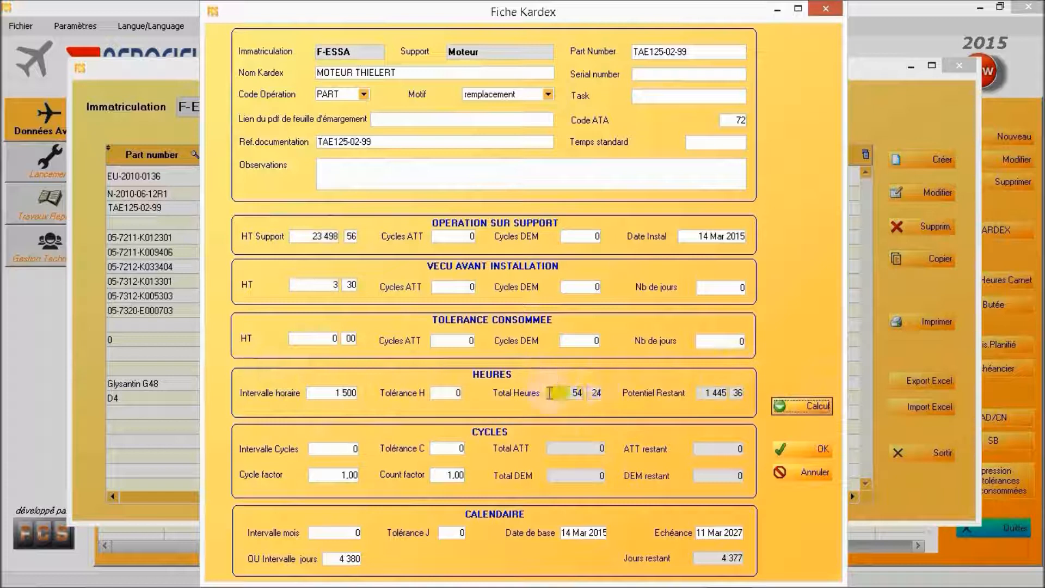
left_click(724, 394)
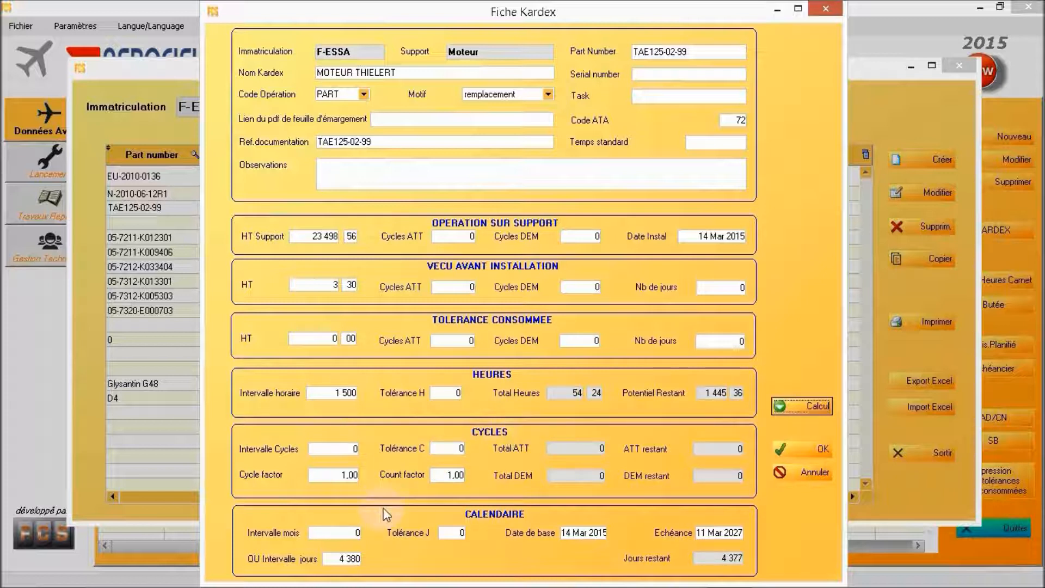
left_click(347, 561)
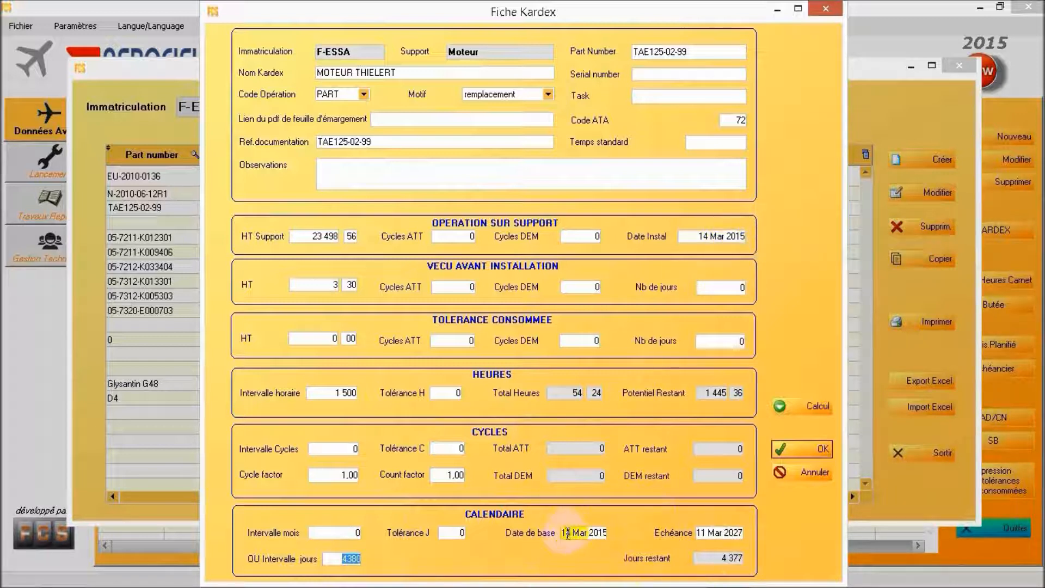
left_click(817, 453)
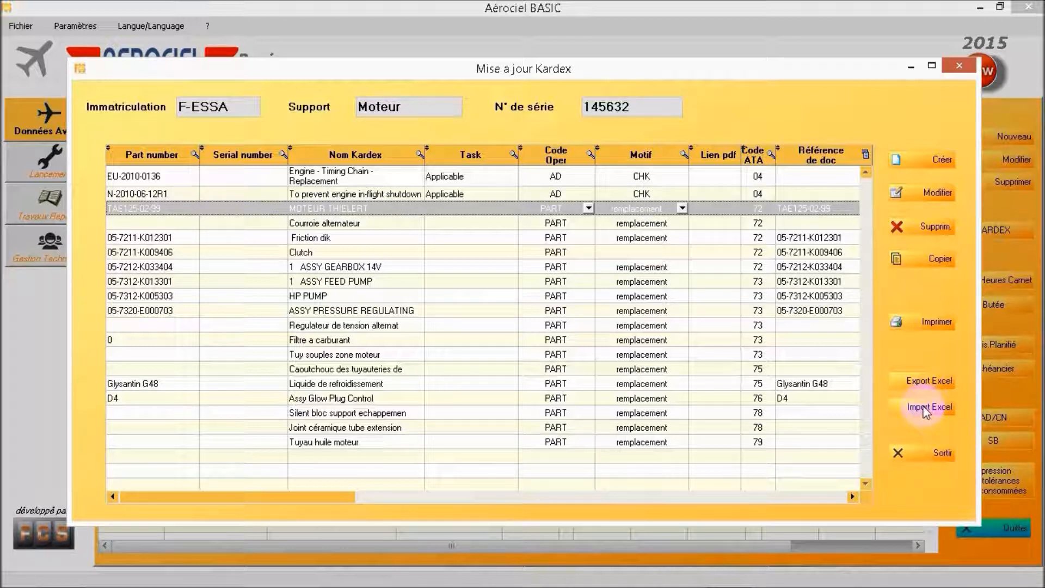
left_click(939, 454)
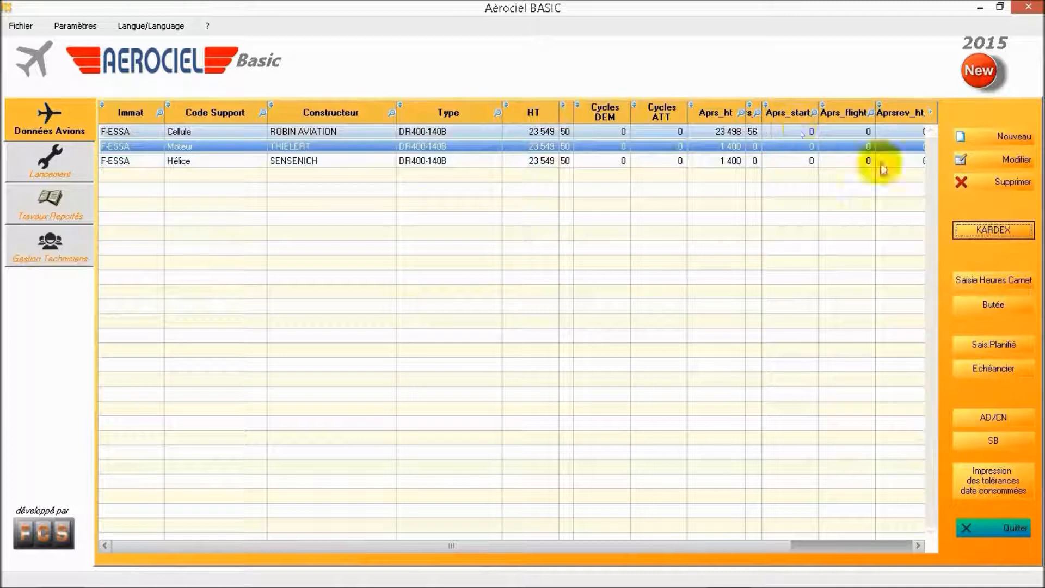
Open the AD/CN list of F-ESSA's Moteur and go from it to the EASA website's advanced search.
left_click(1002, 417)
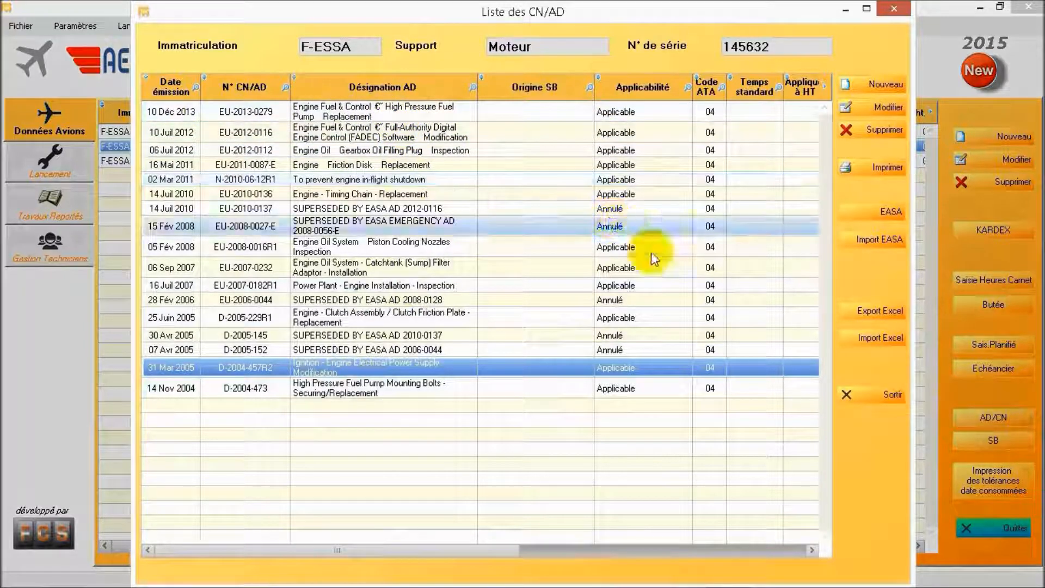
left_click(872, 243)
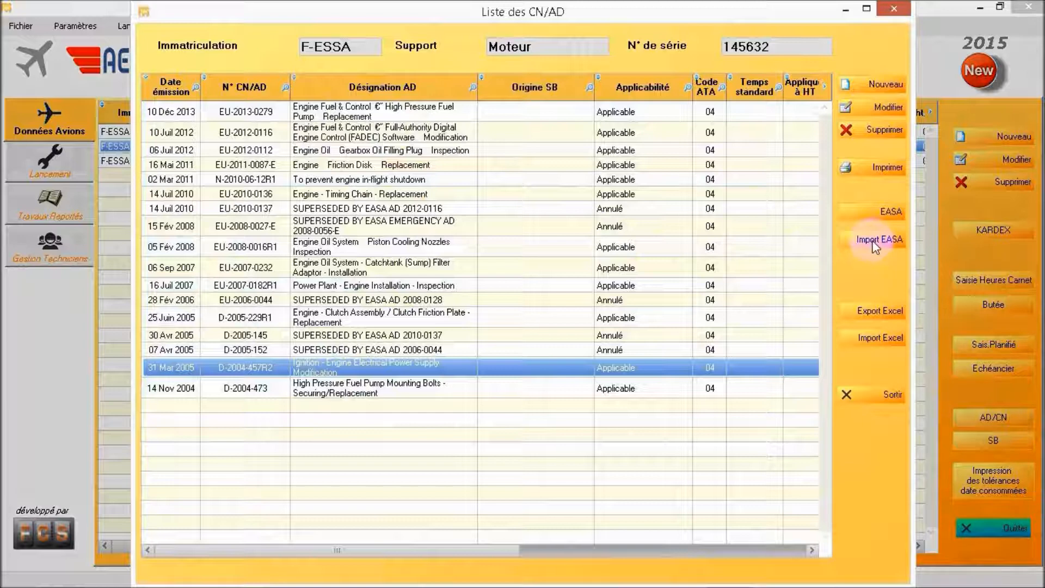
left_click(877, 214)
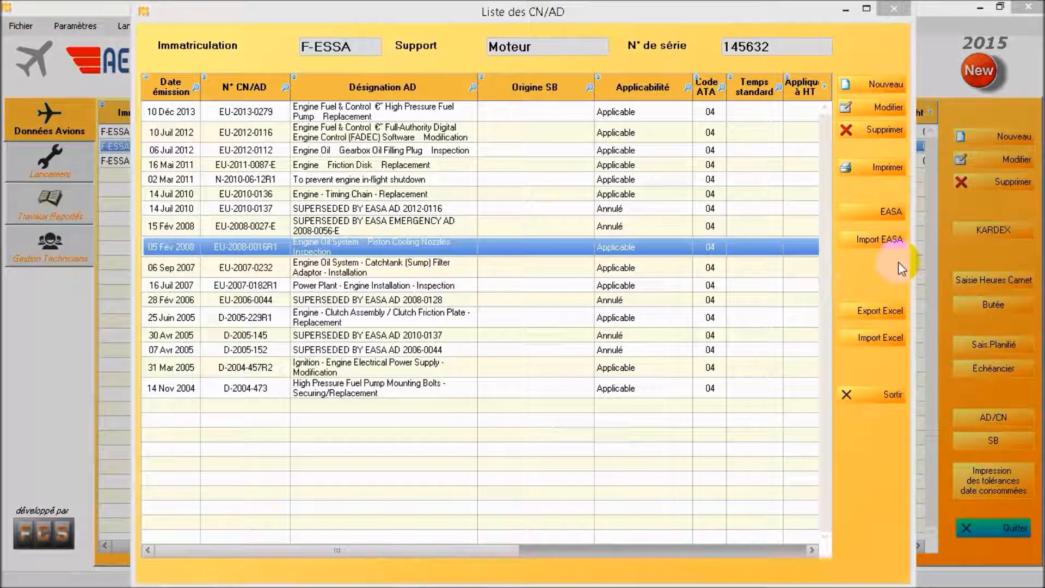
left_click(871, 211)
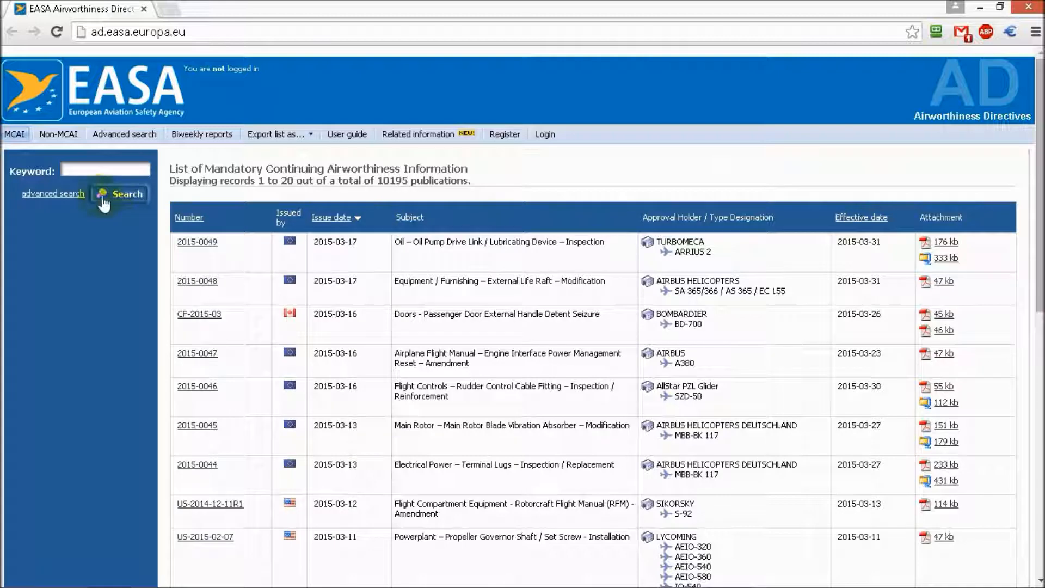
left_click(70, 195)
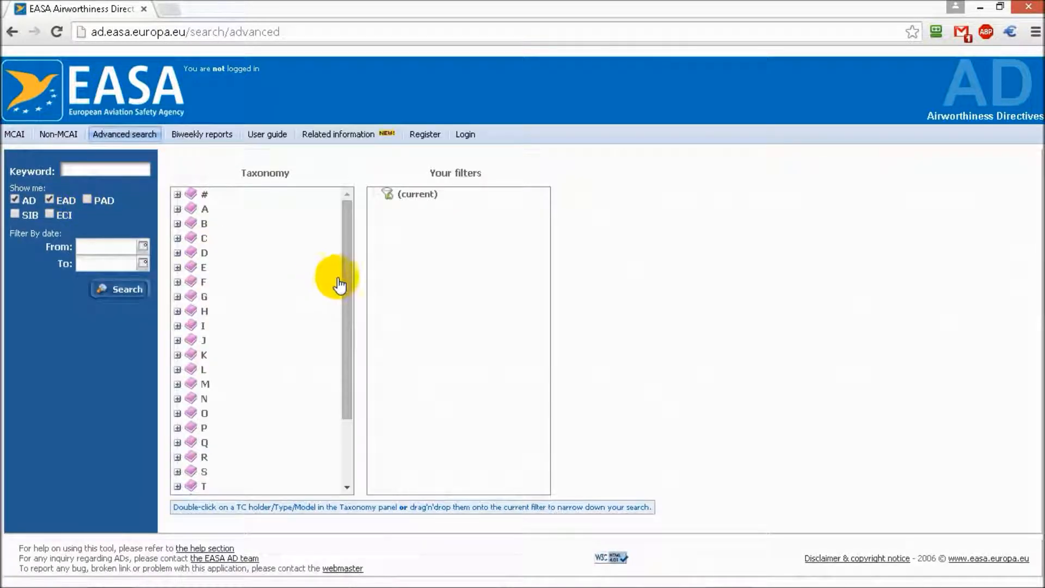
Select the TAE 125-01 model under TECHNIFY MOTORS, type TAE125, in the letter T of the EASA taxonomy.
scroll(338, 324, "down", 2)
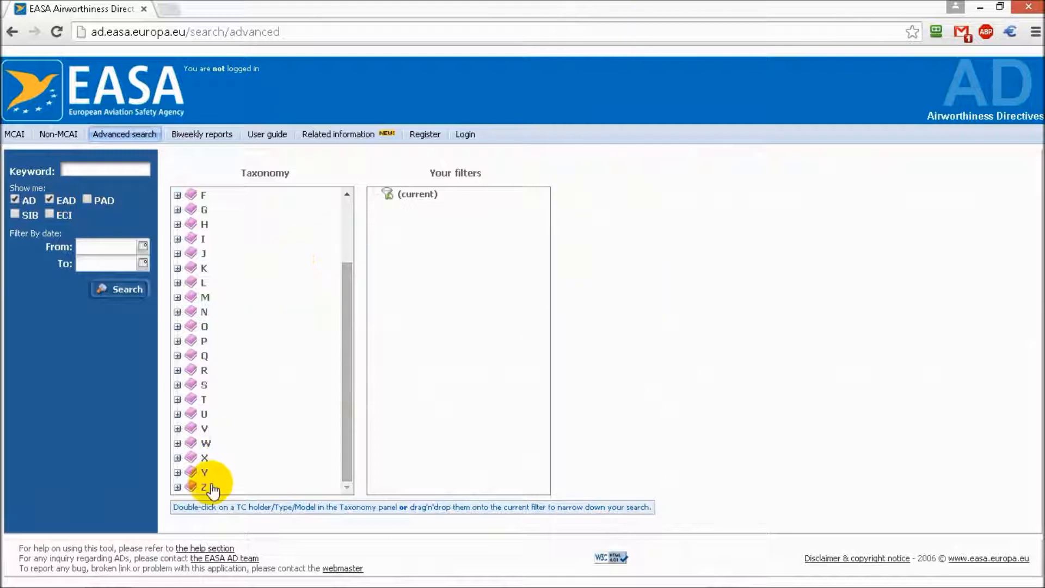
left_click(178, 400)
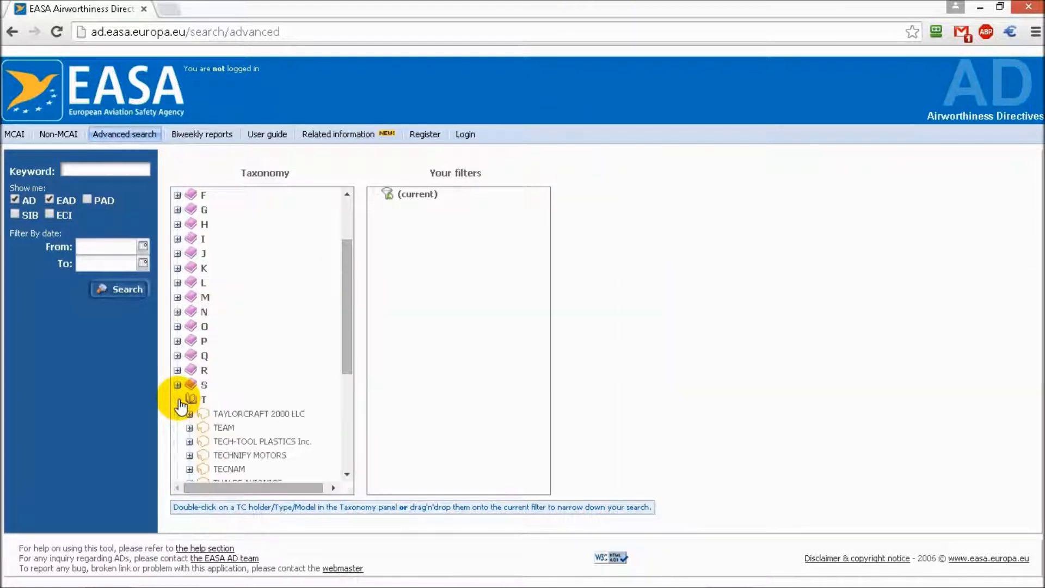
left_click_drag(348, 367, 348, 371)
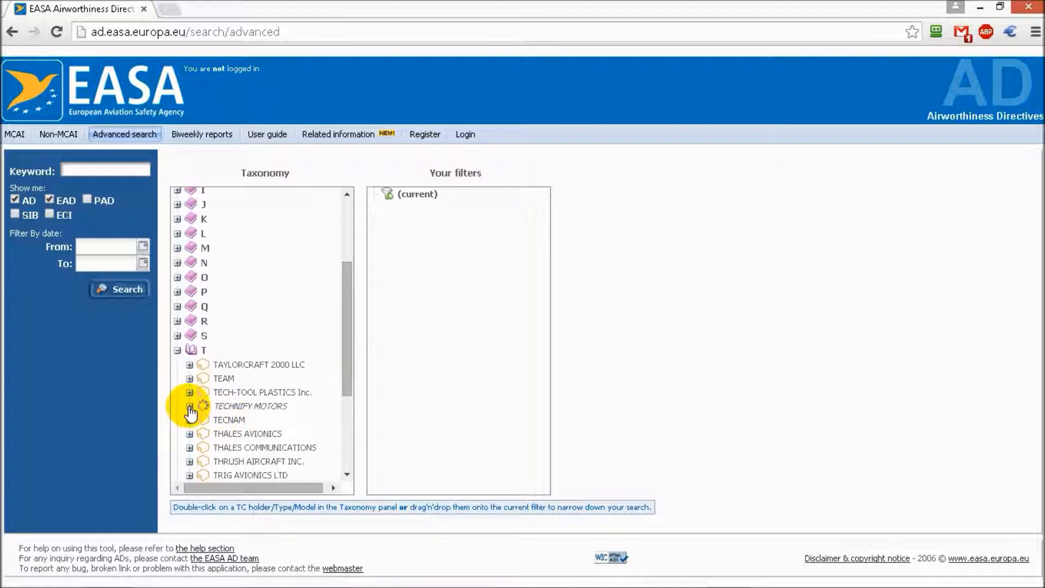
left_click(189, 406)
left_click_drag(352, 328, 350, 371)
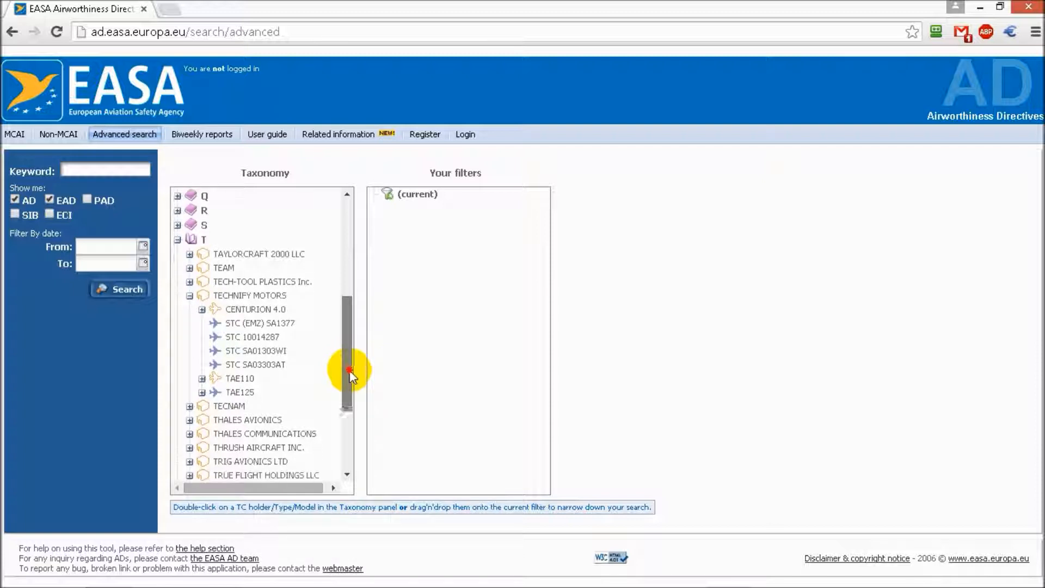
left_click(202, 393)
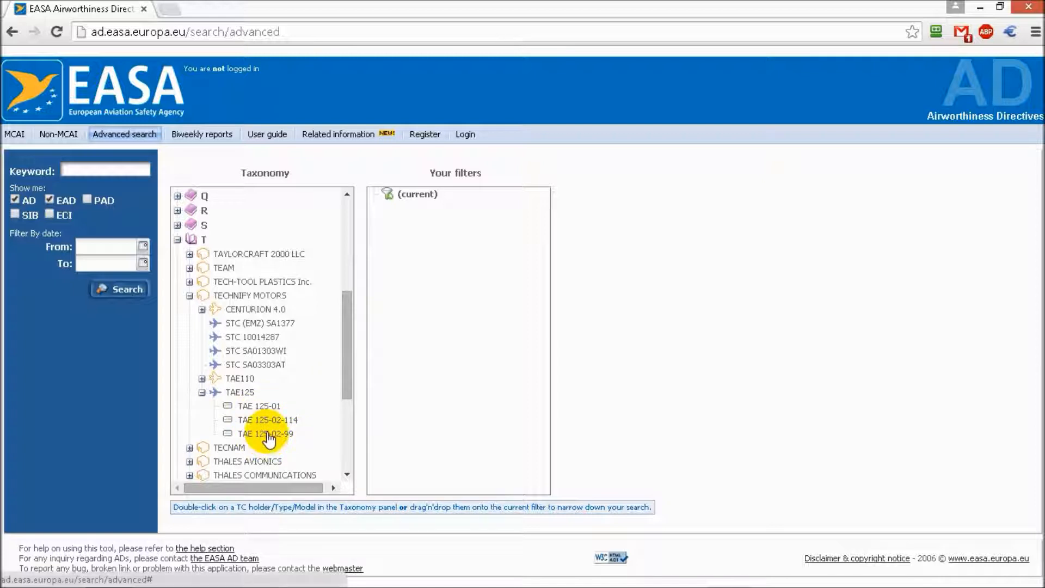
left_click(260, 407)
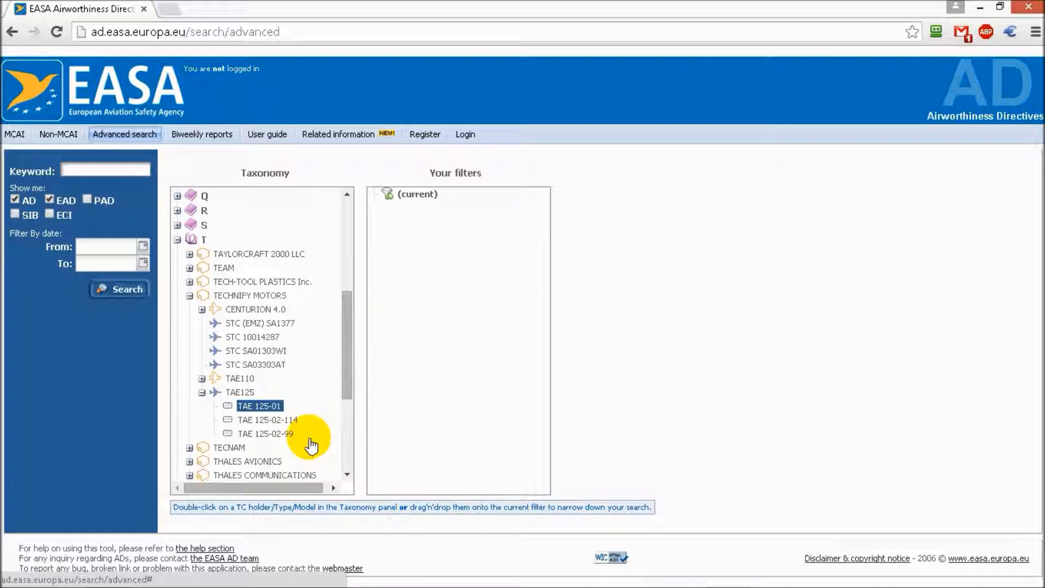
Run the advanced search for AD and EAD publications and look through the first page of results.
left_click(132, 295)
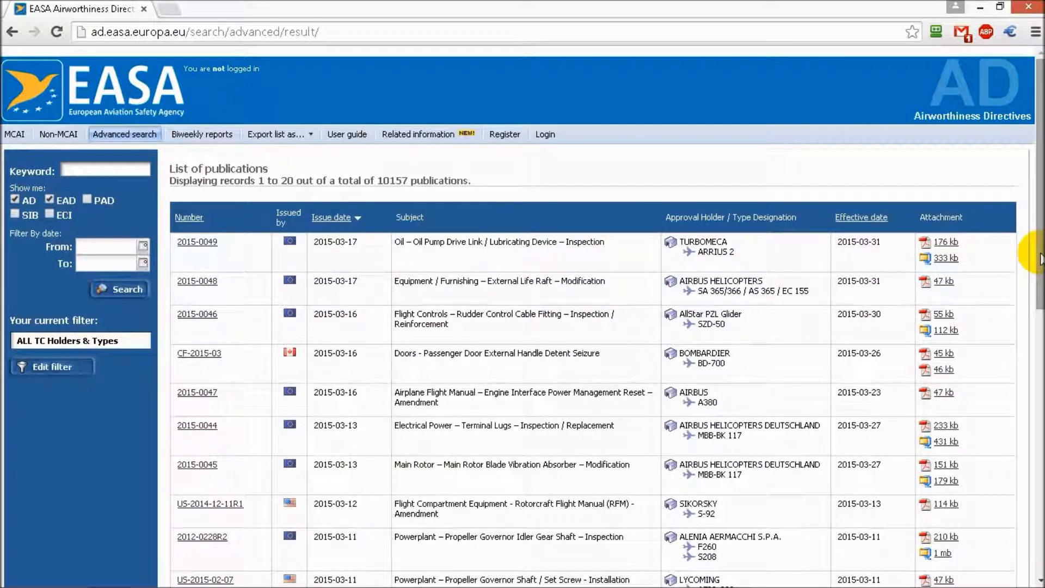
left_click_drag(1040, 258, 1032, 577)
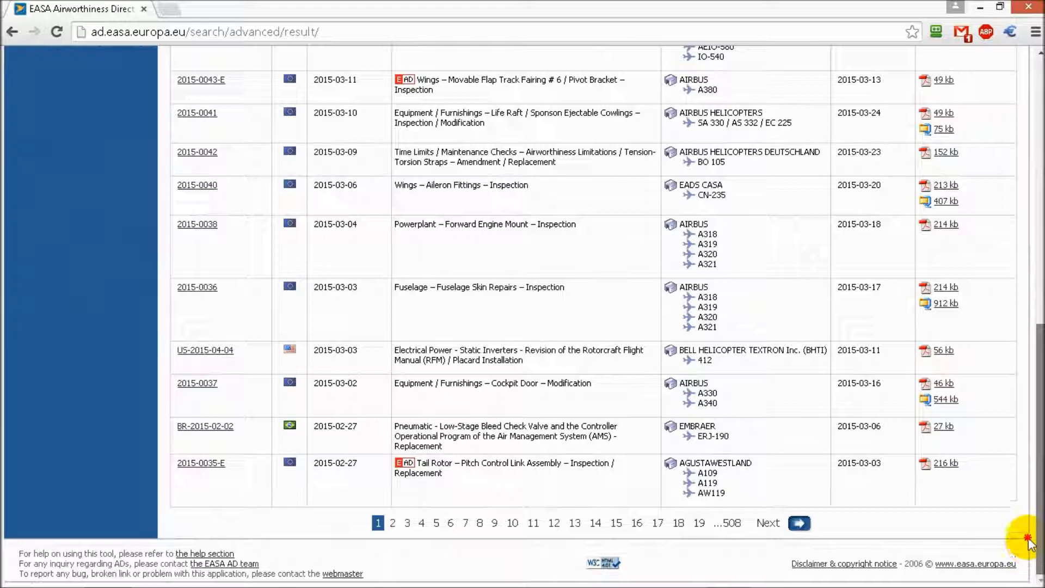
left_click_drag(1029, 517, 1037, 252)
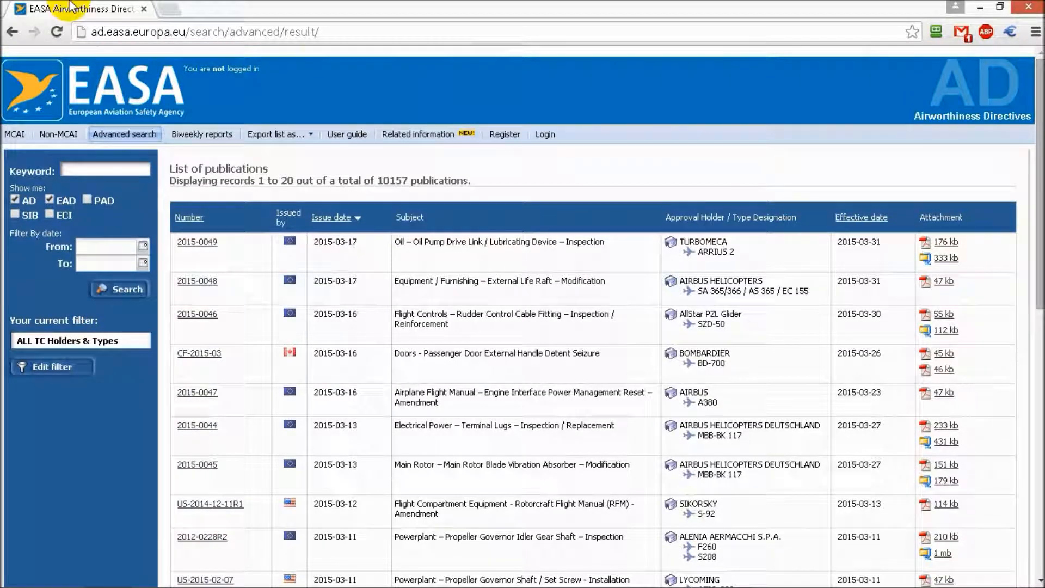
Export the list of EASA publications as XML and close the browser to return to the Moteur AD list.
left_click(283, 137)
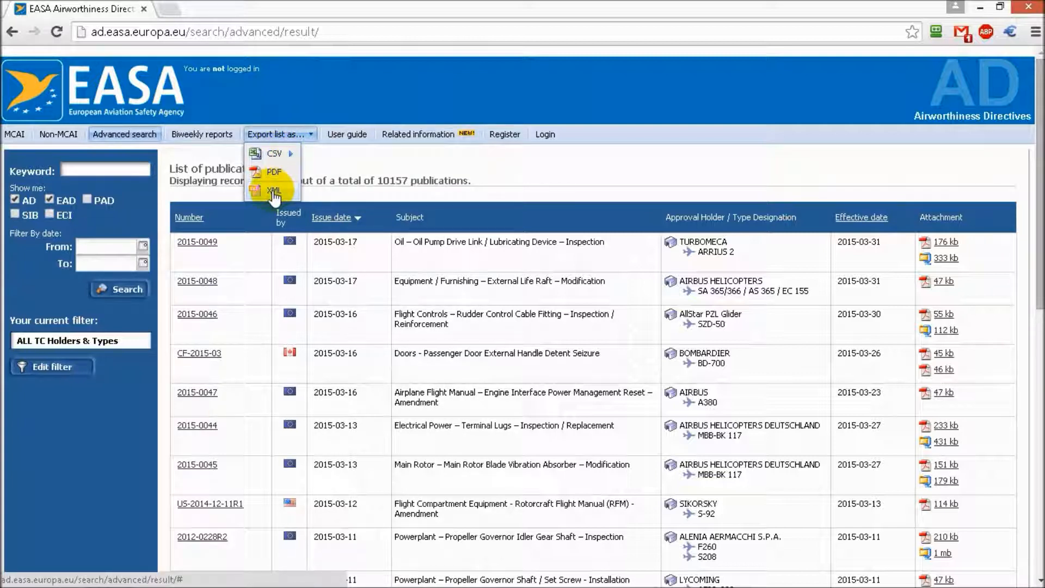
left_click(274, 192)
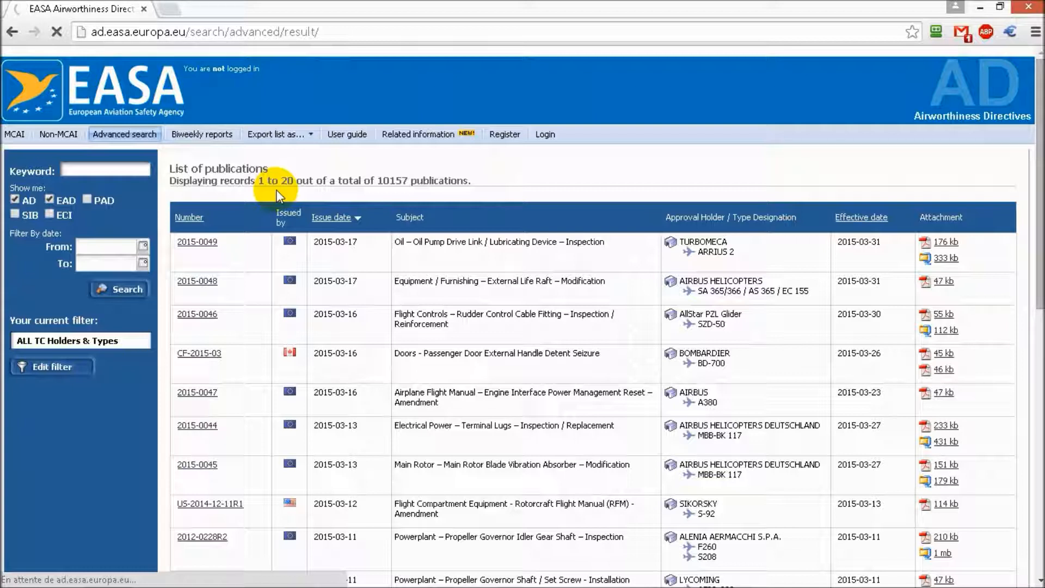
left_click(1035, 9)
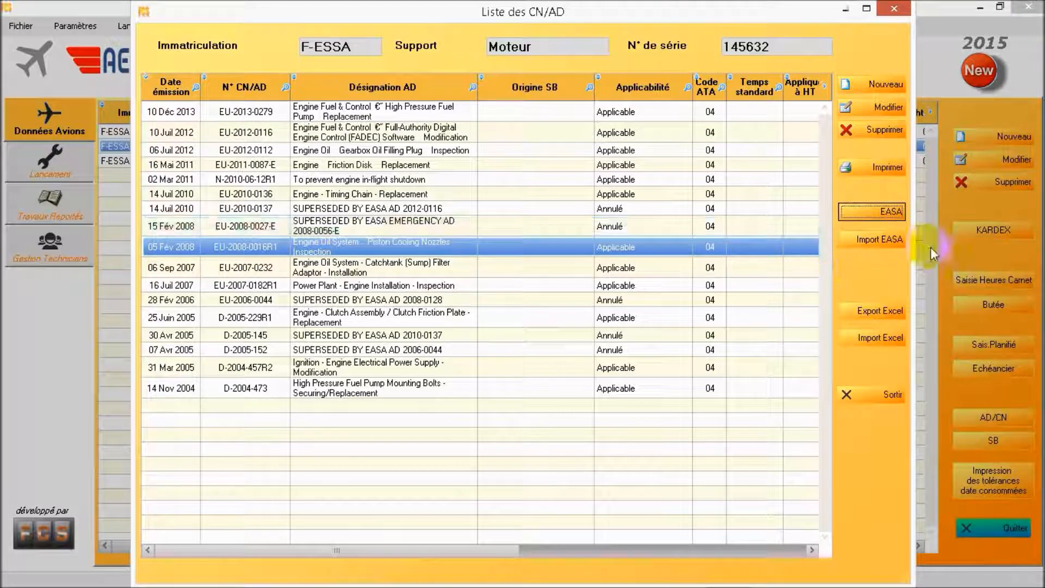
Open the EASA AD import for the Moteur, examine its XML file path and cancel the import.
left_click(881, 242)
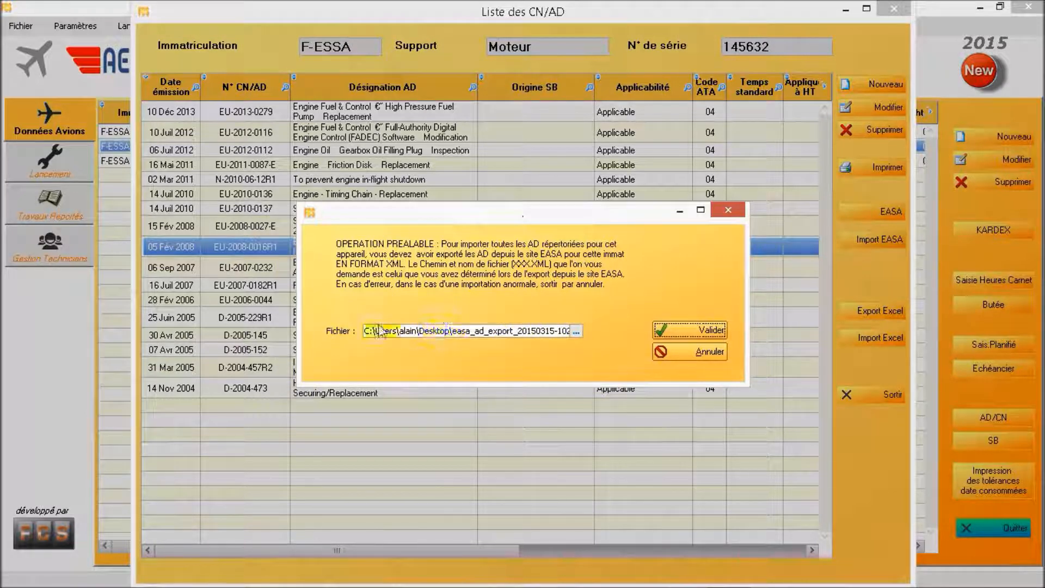
mouse_move(383, 327)
left_mouse_down()
mouse_move(621, 326)
mouse_move(367, 328)
left_mouse_up()
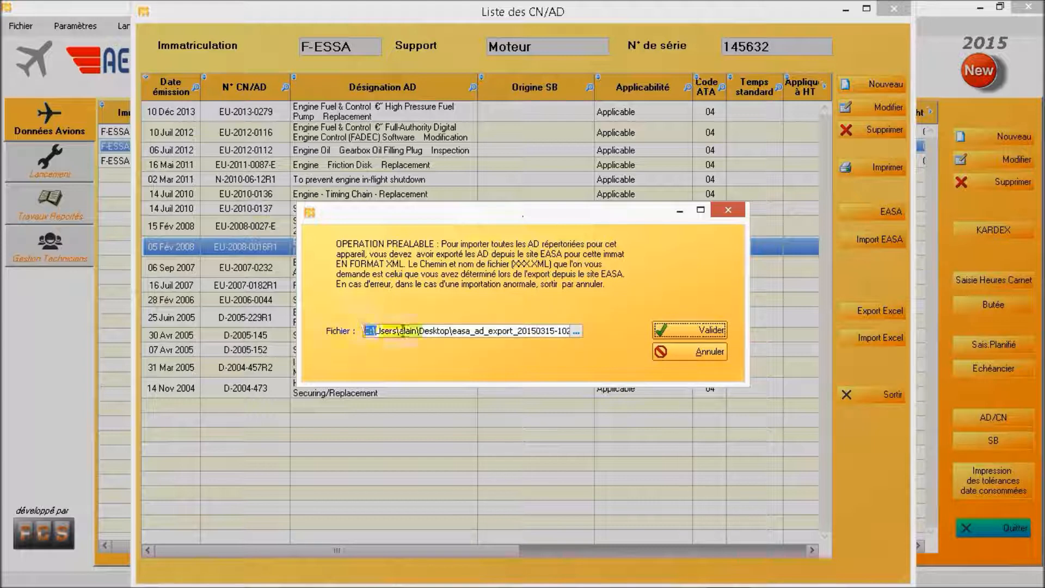
left_click(701, 351)
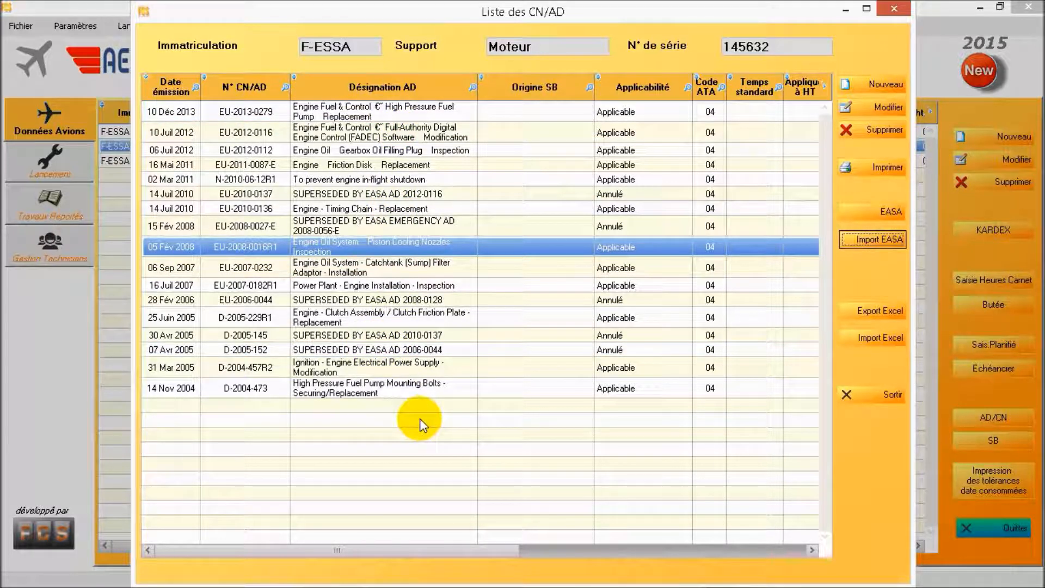
Examine the application and interval columns of the Moteur AD list, including Intervalle horaire.
left_click(865, 397)
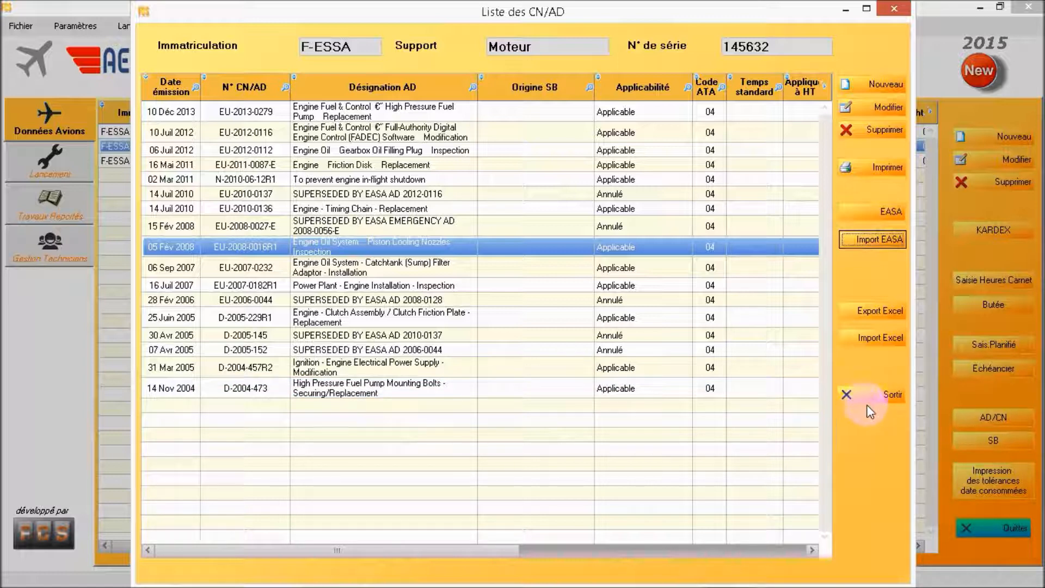
left_click_drag(484, 556, 636, 555)
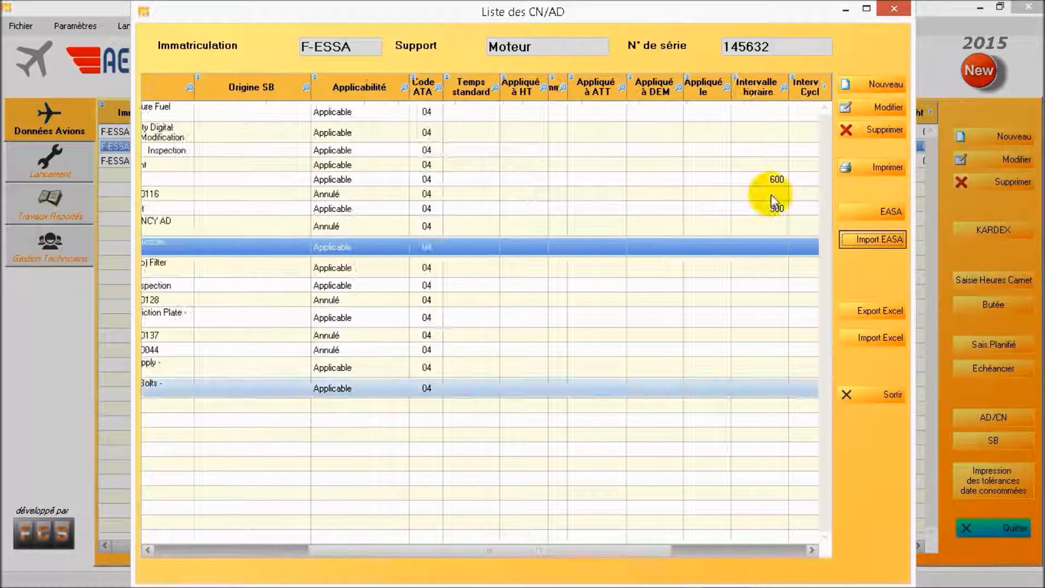
Examine the remaining interval columns of the Moteur AD list, open the record for AD N-2010-06-12R1 and review its designation.
left_click(771, 184)
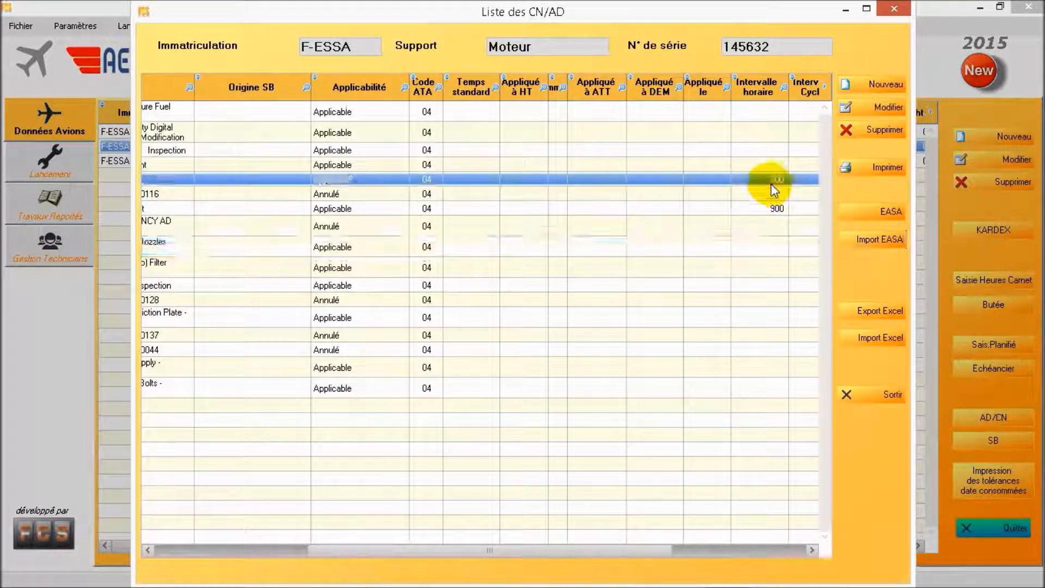
left_click(758, 549)
left_click(295, 554)
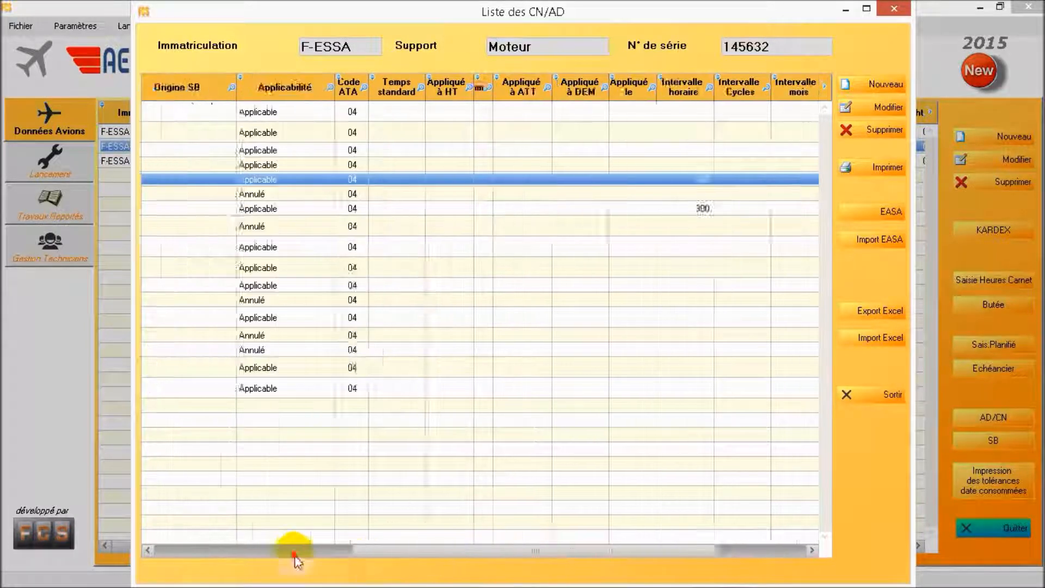
left_click(178, 546)
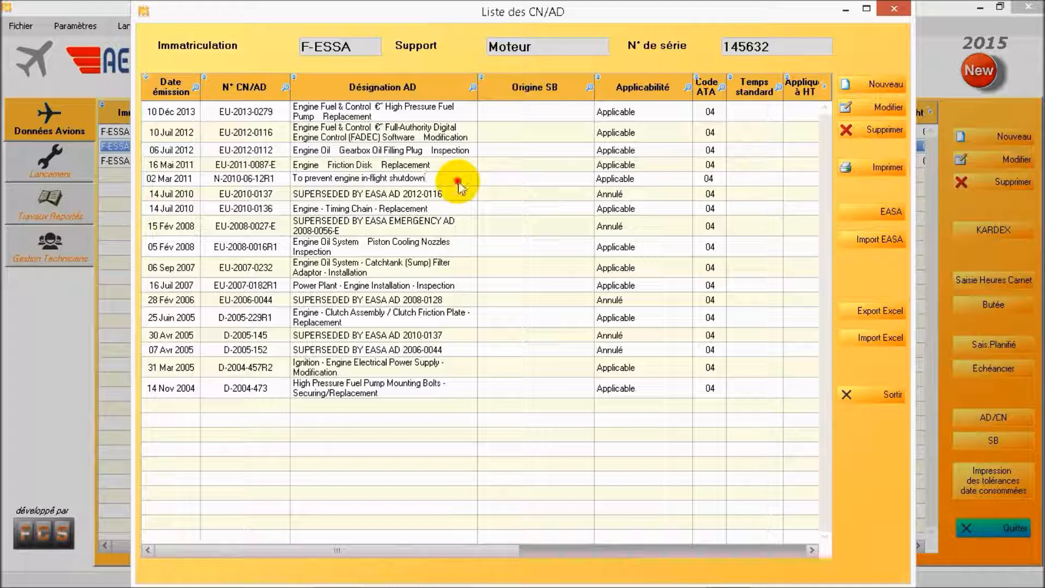
double_click(459, 180)
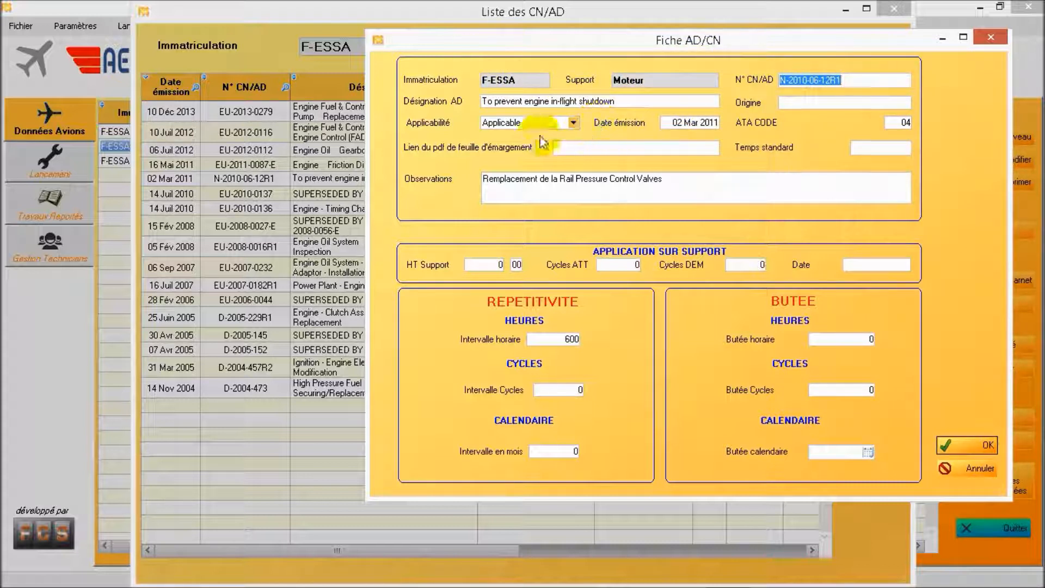
left_click(635, 100)
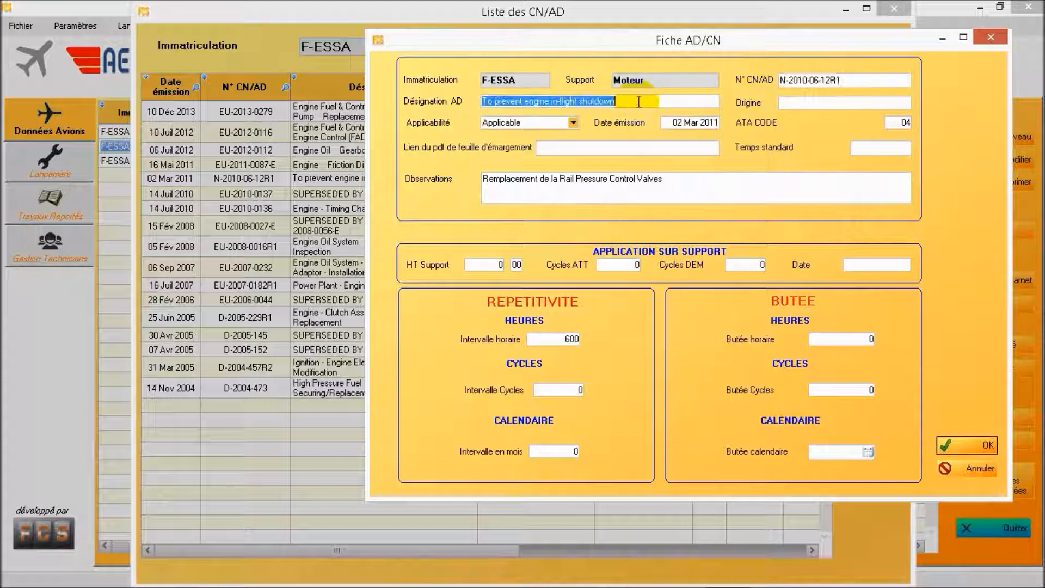
Review the Applicabilité options of AD N-2010-06-12R1, validate its record and leave the AD list.
left_click(575, 122)
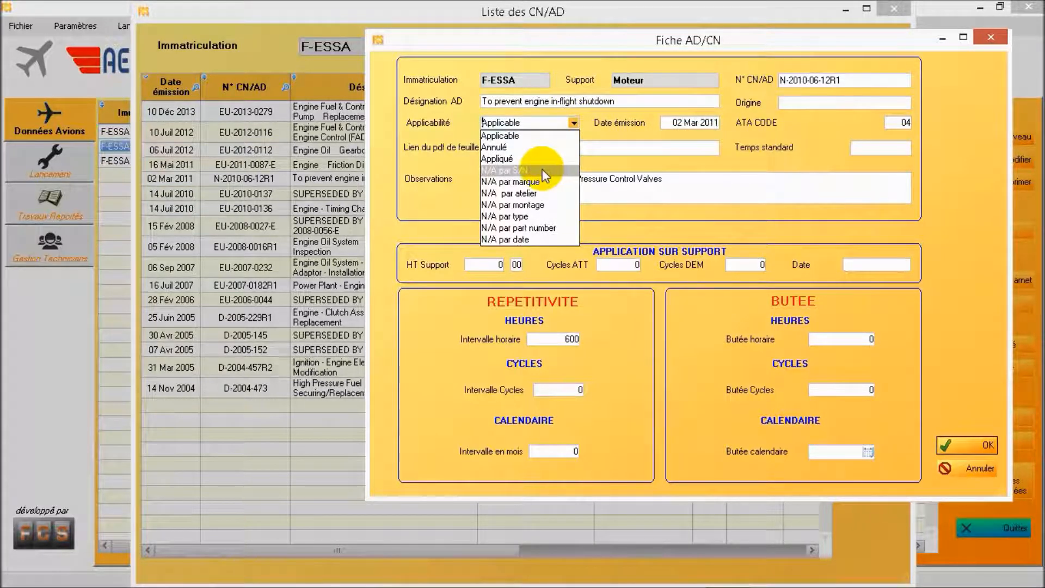
left_click(574, 123)
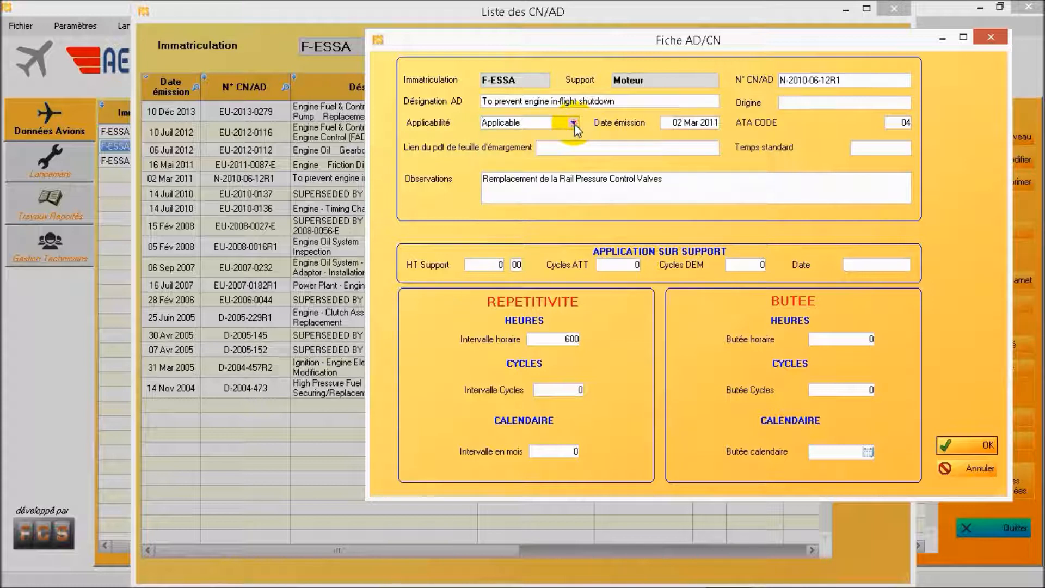
left_click(574, 123)
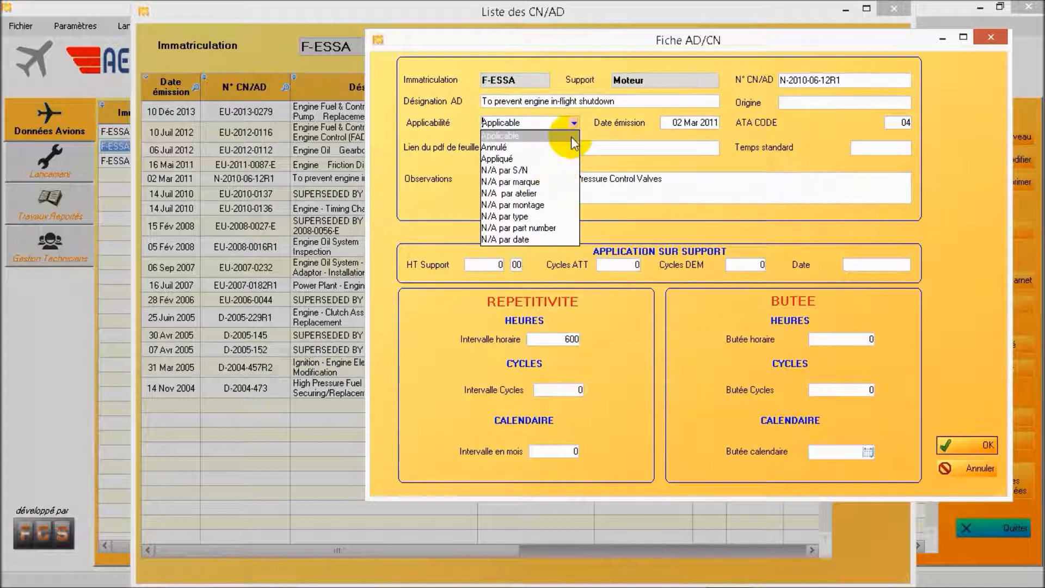
left_click(573, 124)
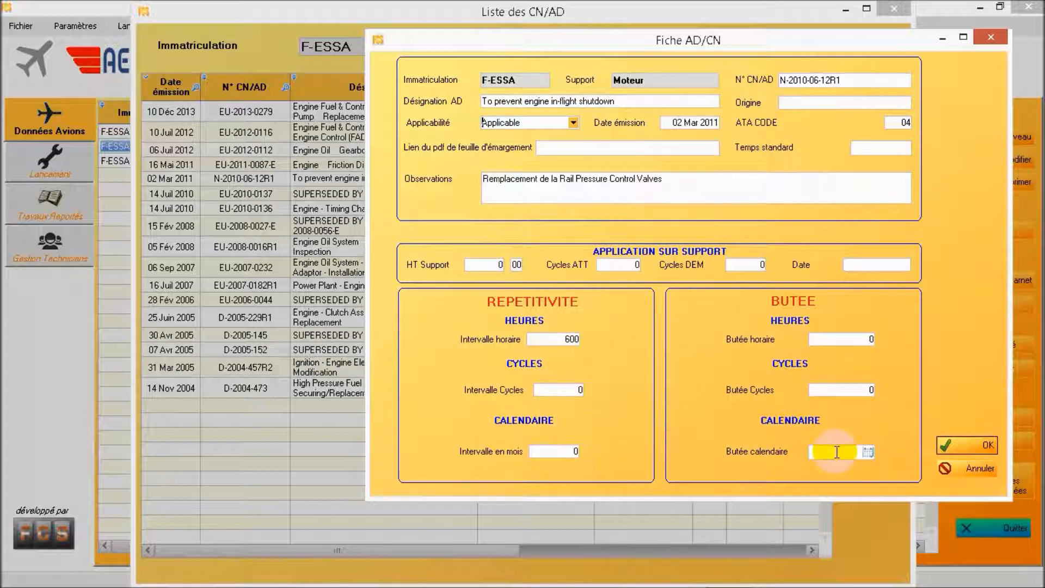
left_click(949, 440)
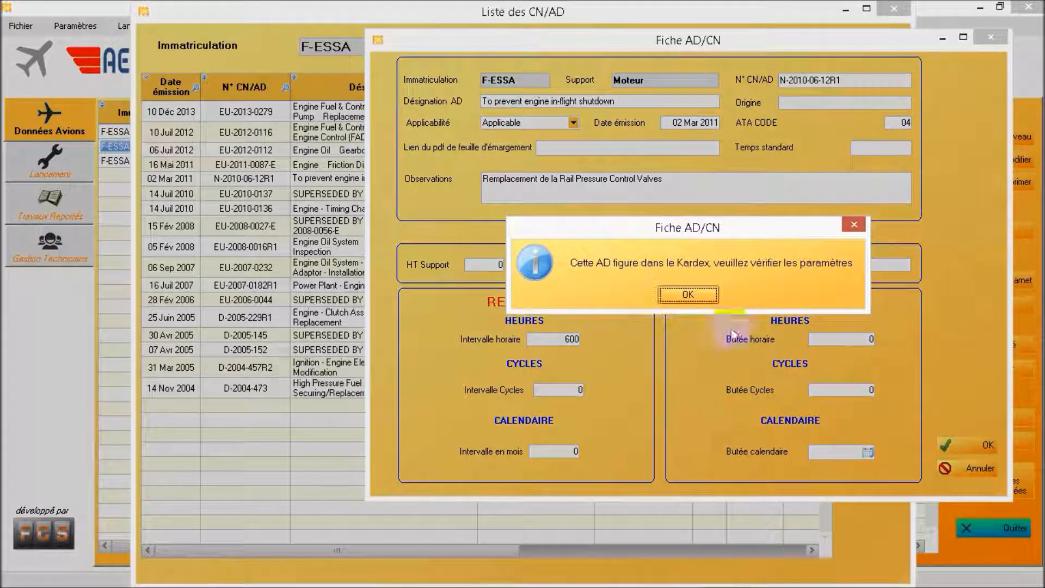
left_click(702, 294)
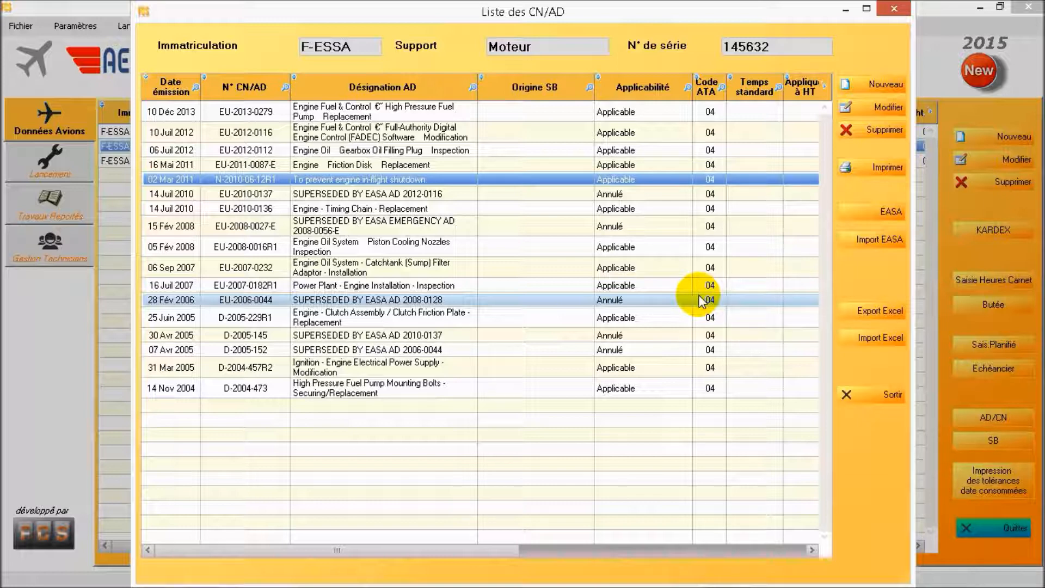
left_click(861, 403)
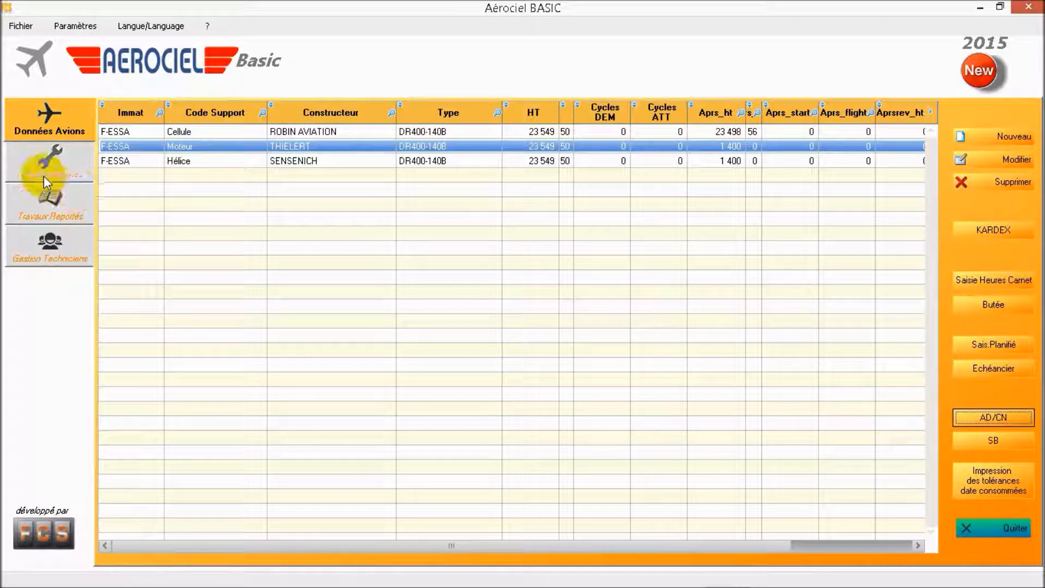
Open the unprocessed "visite 50 heures" launch of F-ESSA for modification, review its margins and validate it, accepting the removal of time spent.
left_click(77, 163)
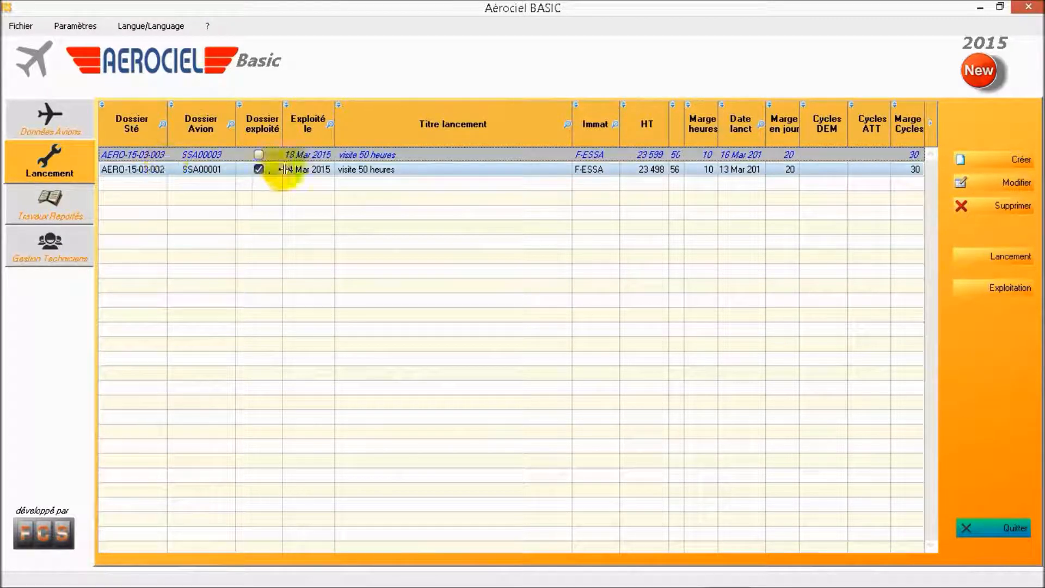
left_click(257, 172)
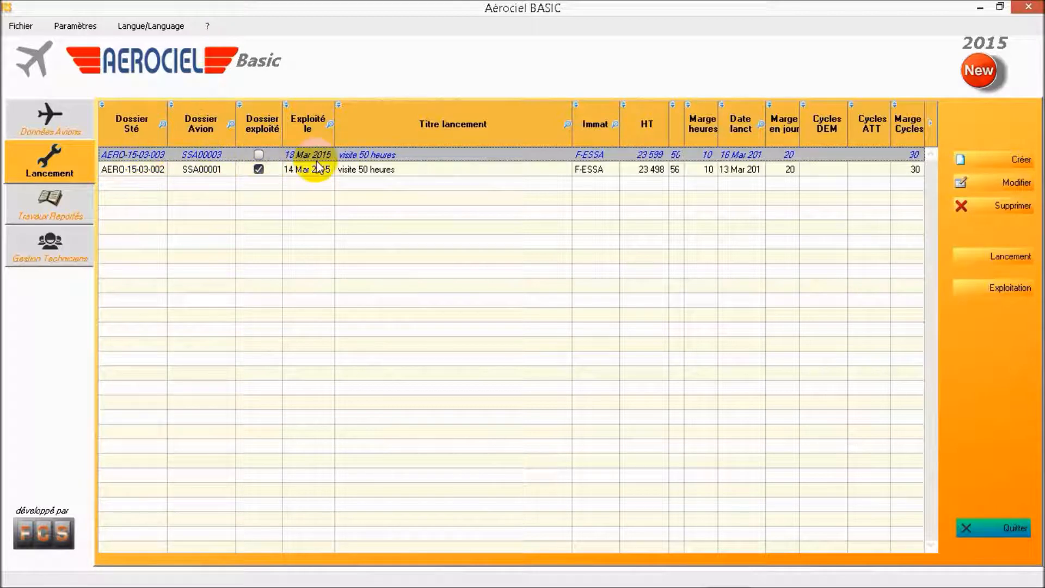
double_click(379, 157)
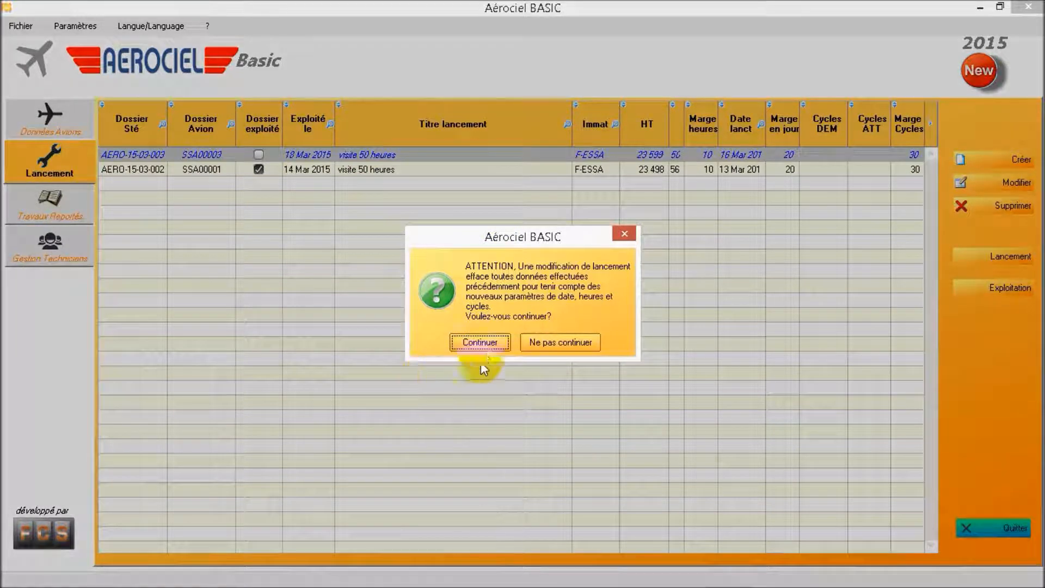
left_click(480, 343)
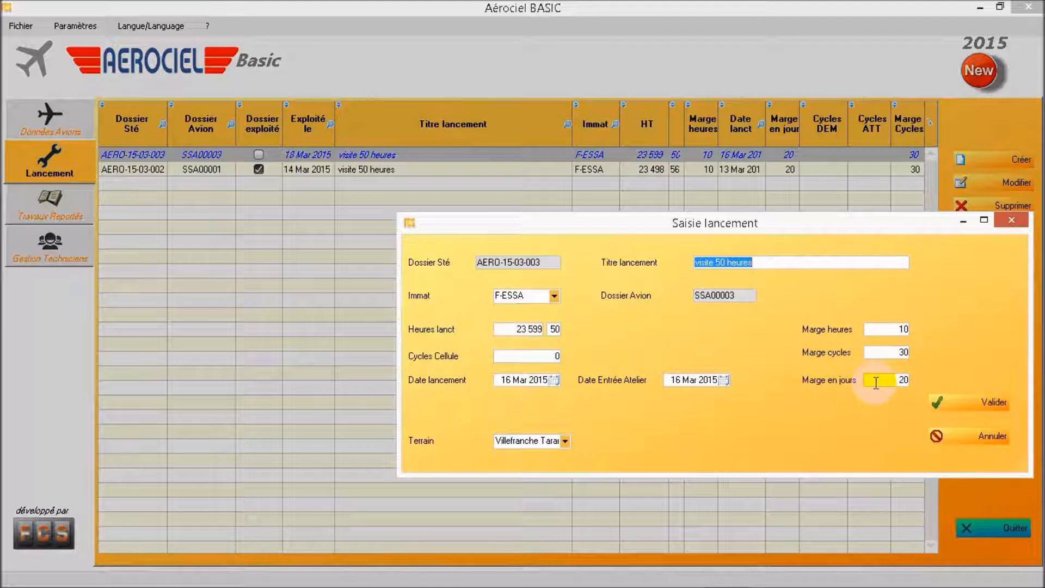
left_click(897, 328)
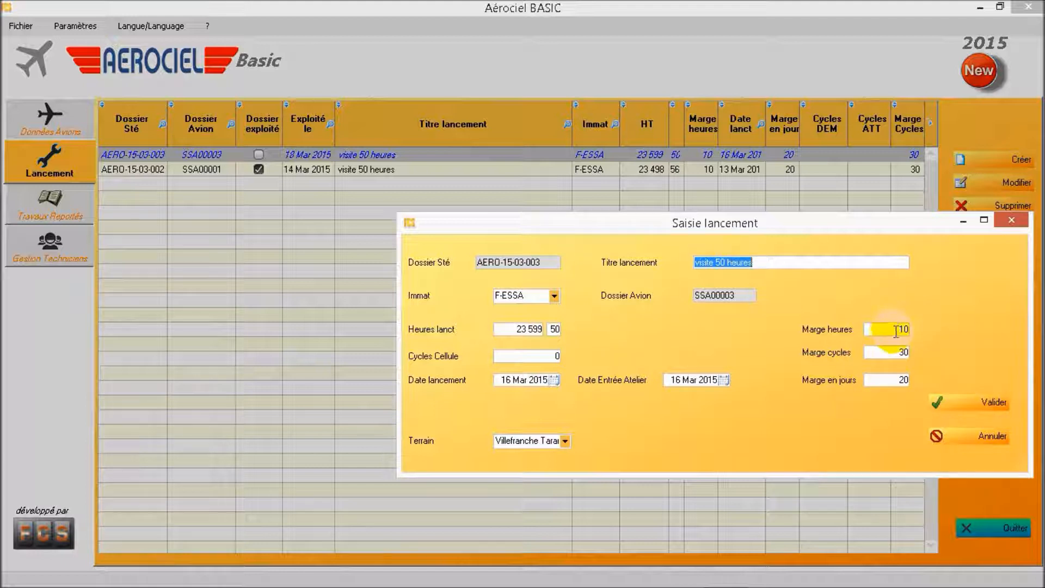
left_click(963, 401)
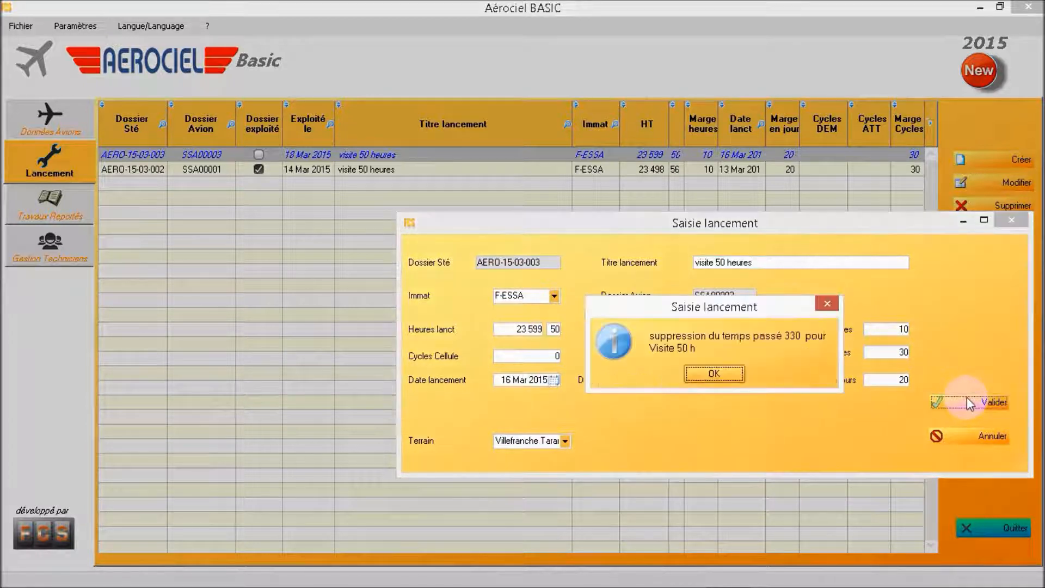
left_click(732, 373)
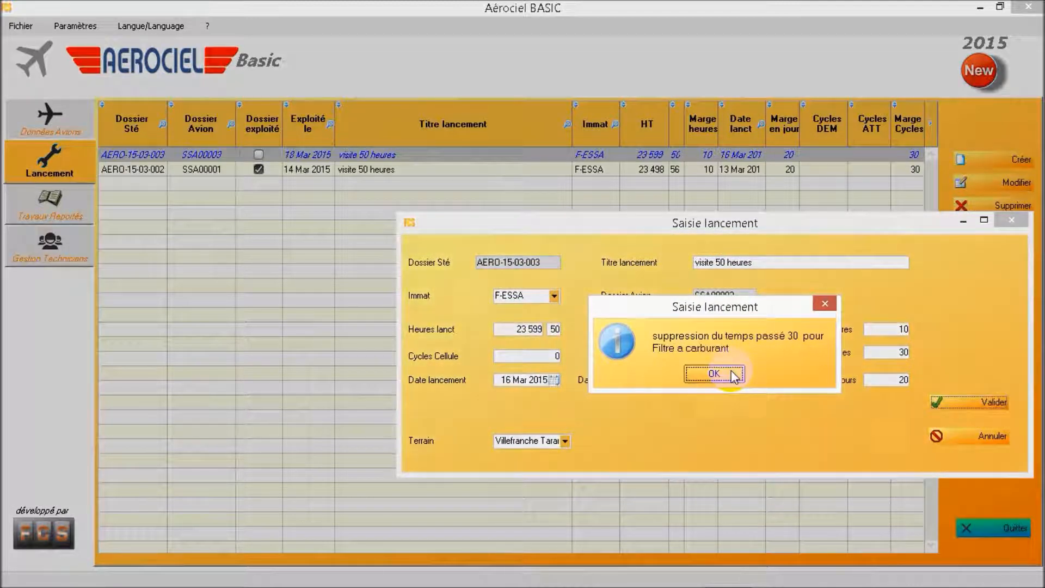
left_click(733, 375)
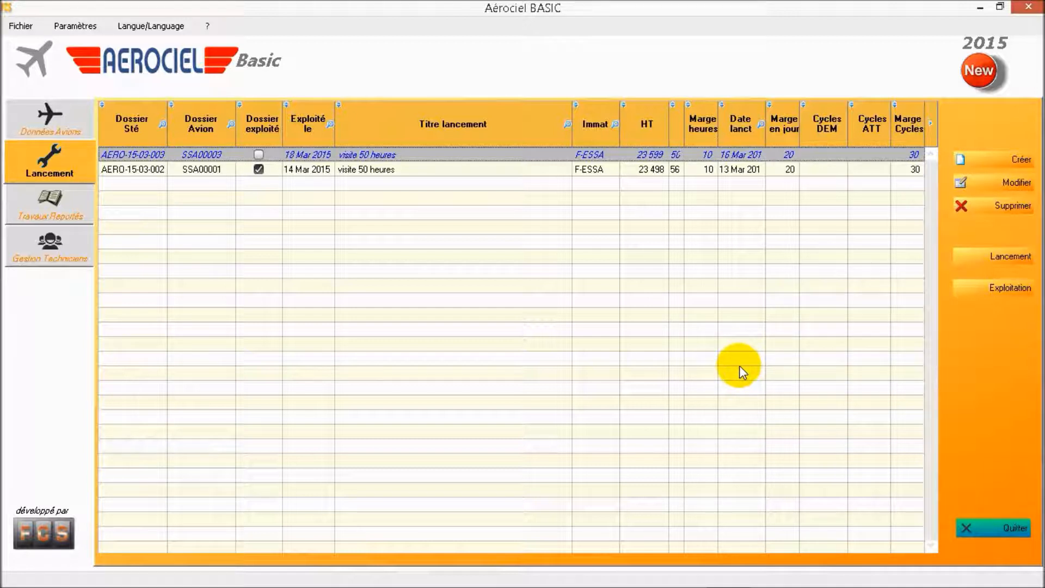
Open the work list of the "visite 50 heures" launch, examine its due items and validate it to generate the work dossier.
left_click(995, 255)
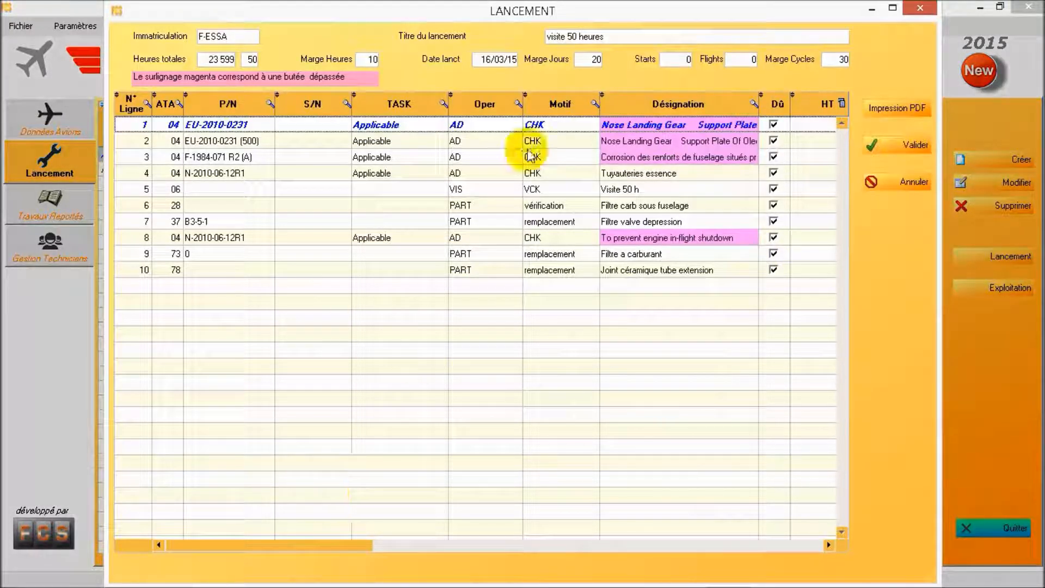
left_click_drag(338, 544, 307, 534)
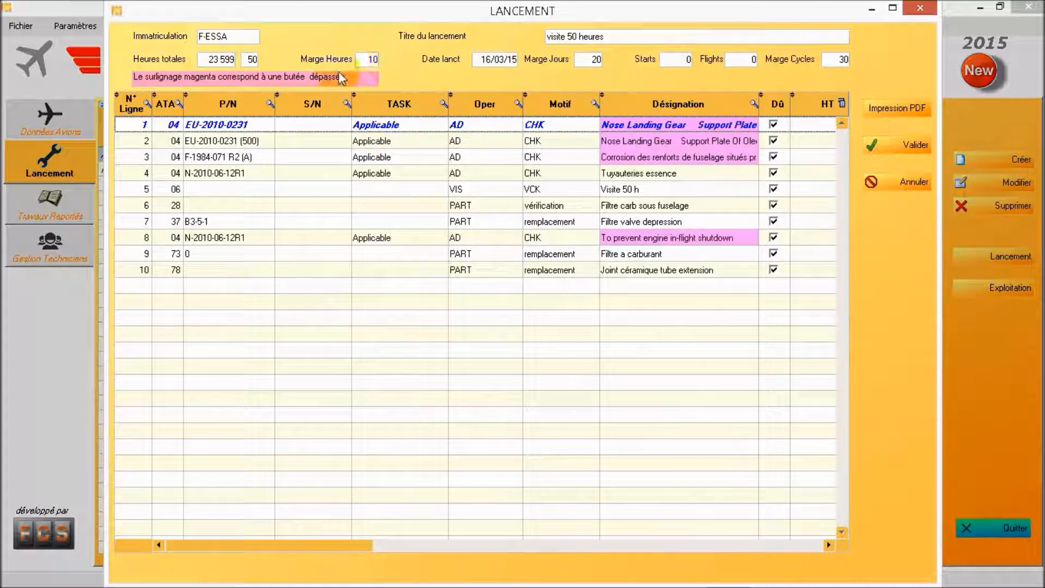
left_click(362, 60)
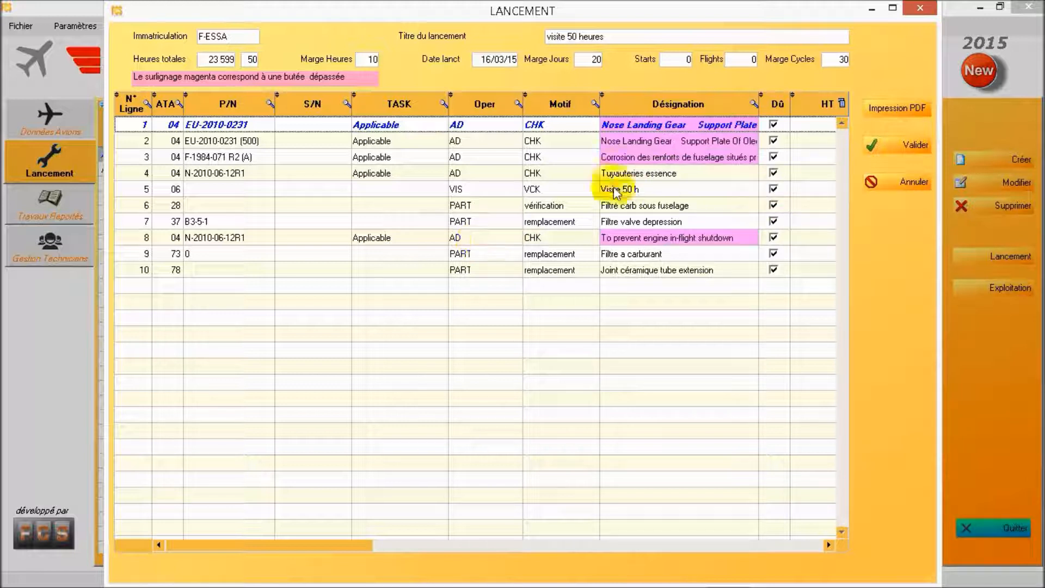
left_click(915, 146)
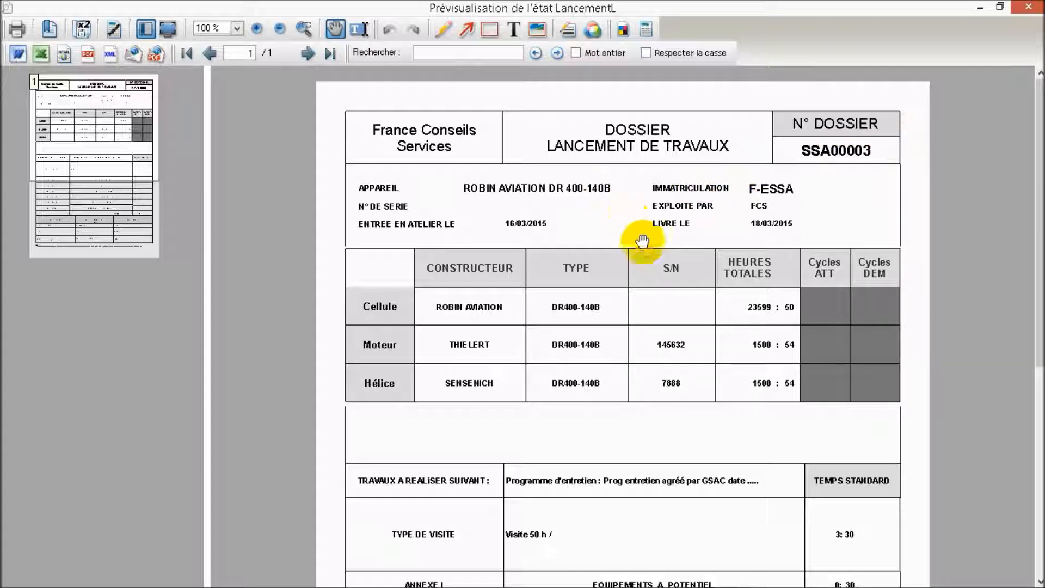
Review the Dossier Lancement de travaux cover sheet from the aircraft data down to the annex times and close its preview.
left_click_drag(647, 446, 691, 352)
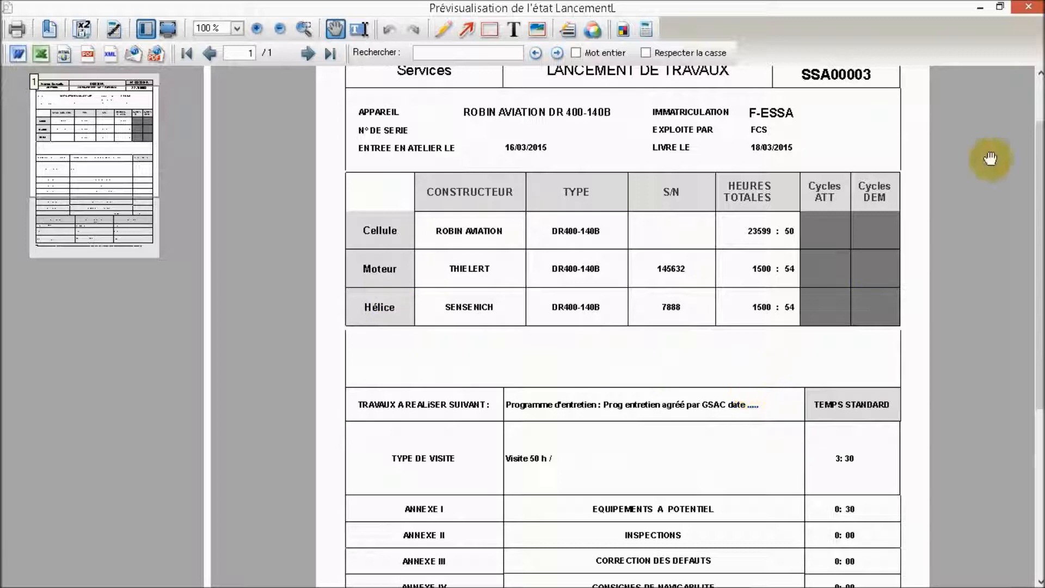
left_click_drag(1037, 177, 1037, 133)
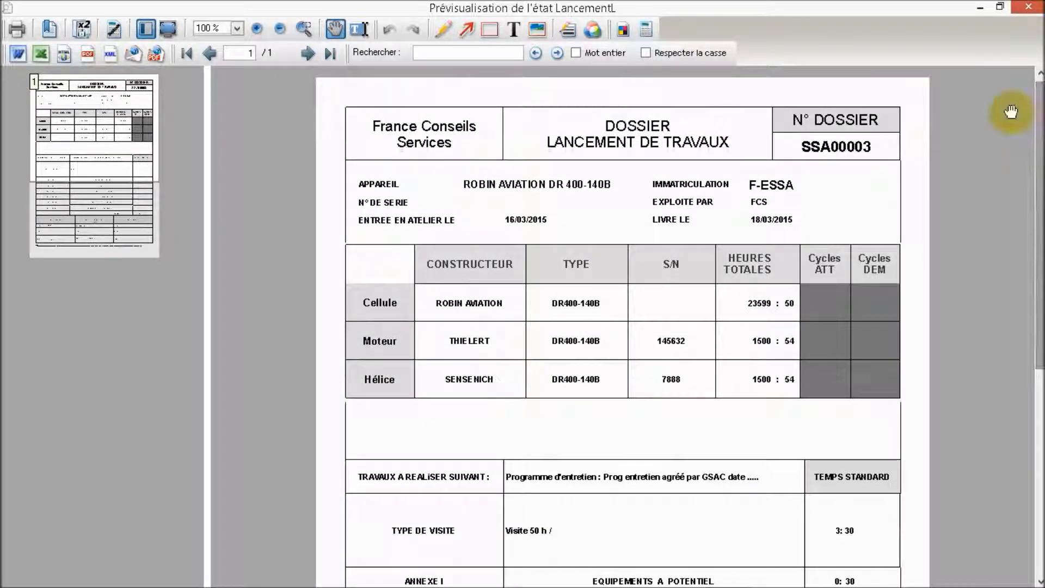
left_click(1030, 10)
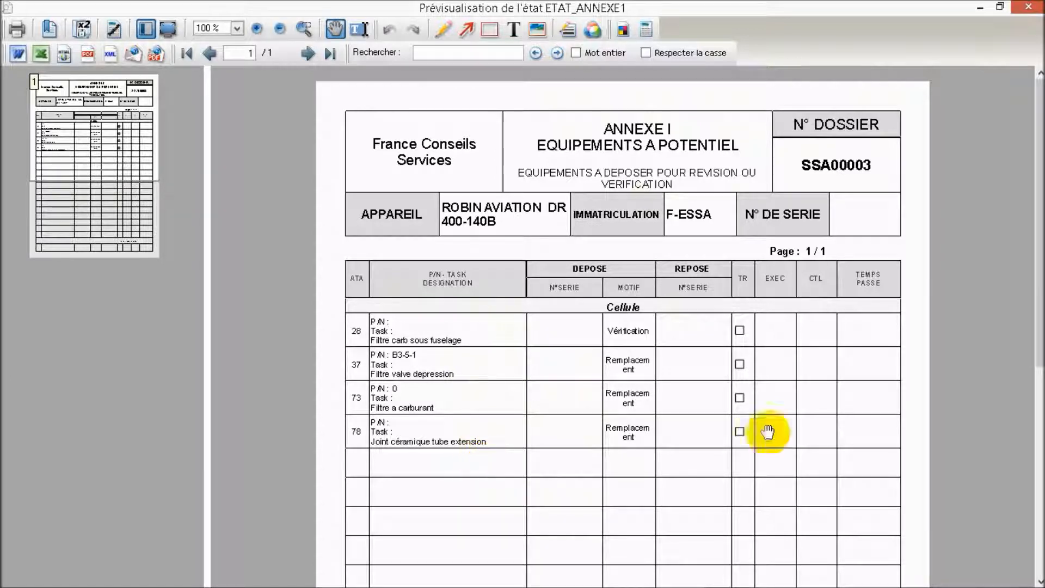
Review Annexes I to VI of the work dossier one after another and return to the list of launches.
left_click(1029, 7)
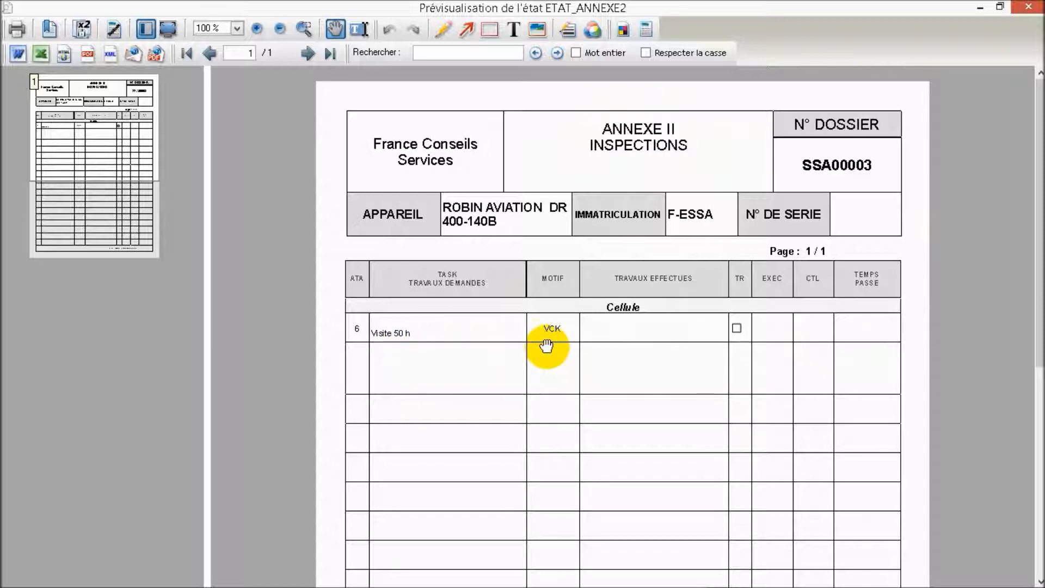
left_click(1029, 7)
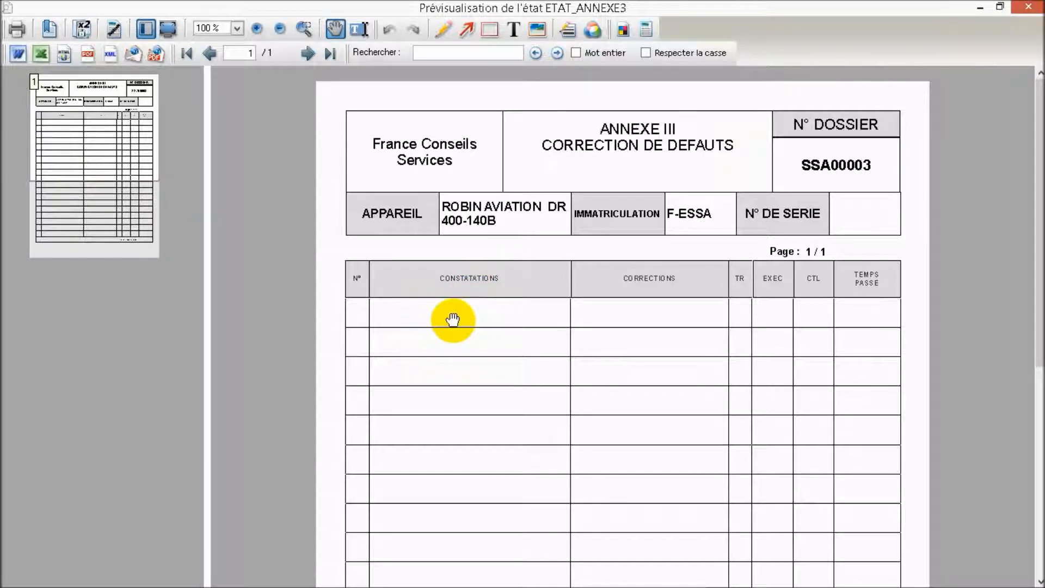
left_click(1029, 8)
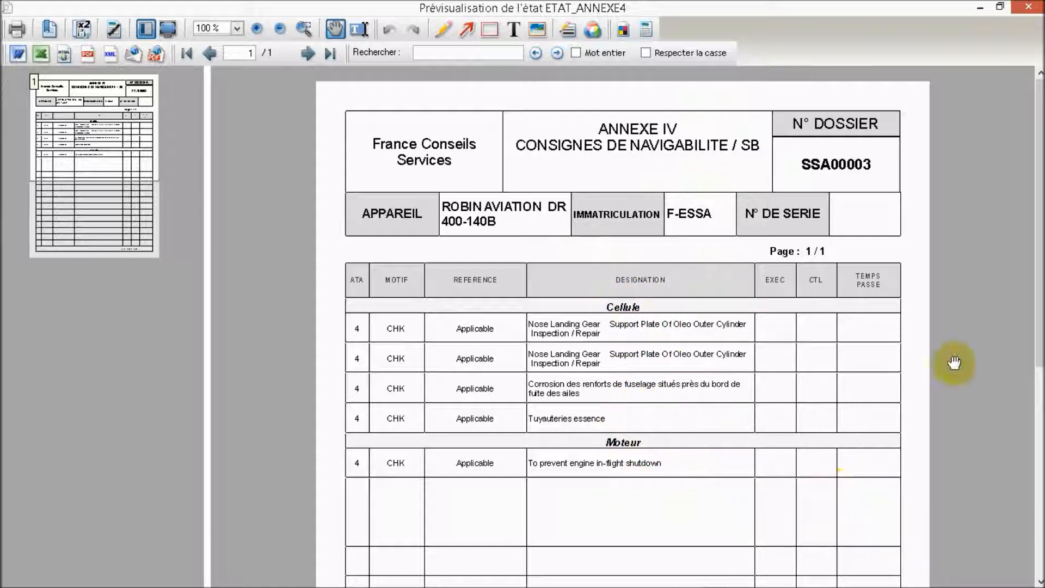
left_click(1027, 6)
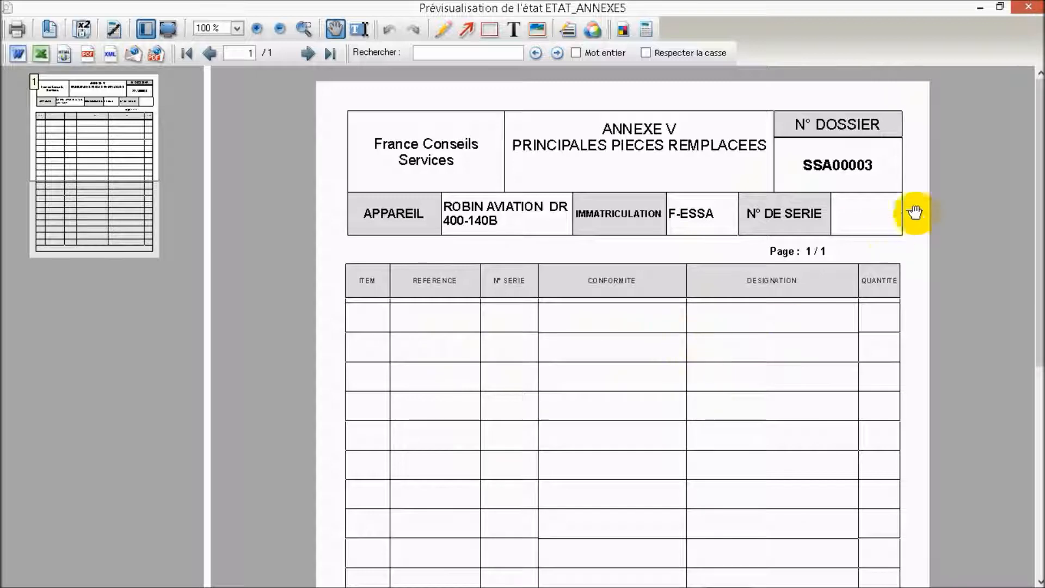
left_click(1026, 9)
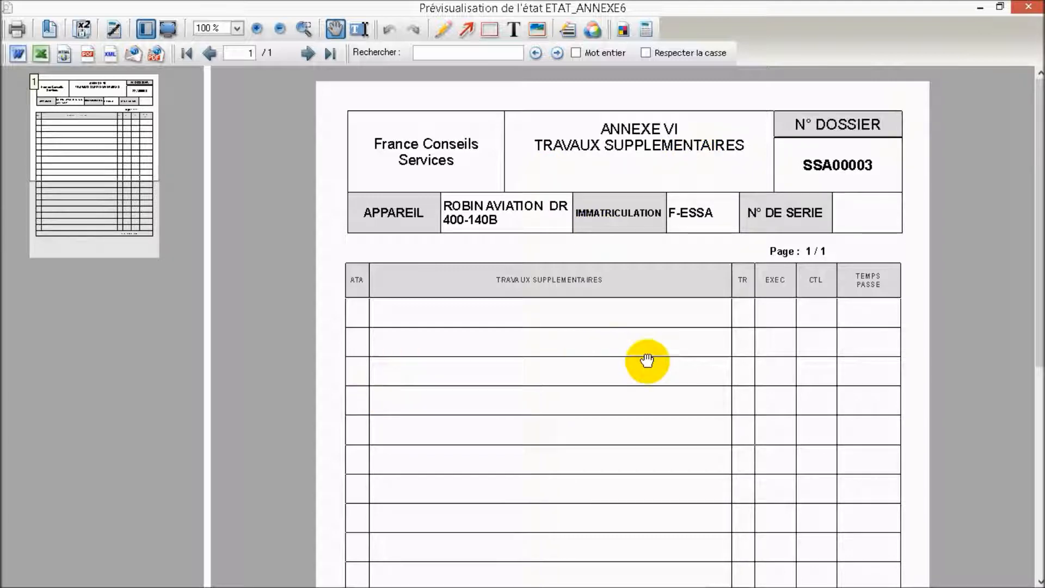
left_click(1029, 9)
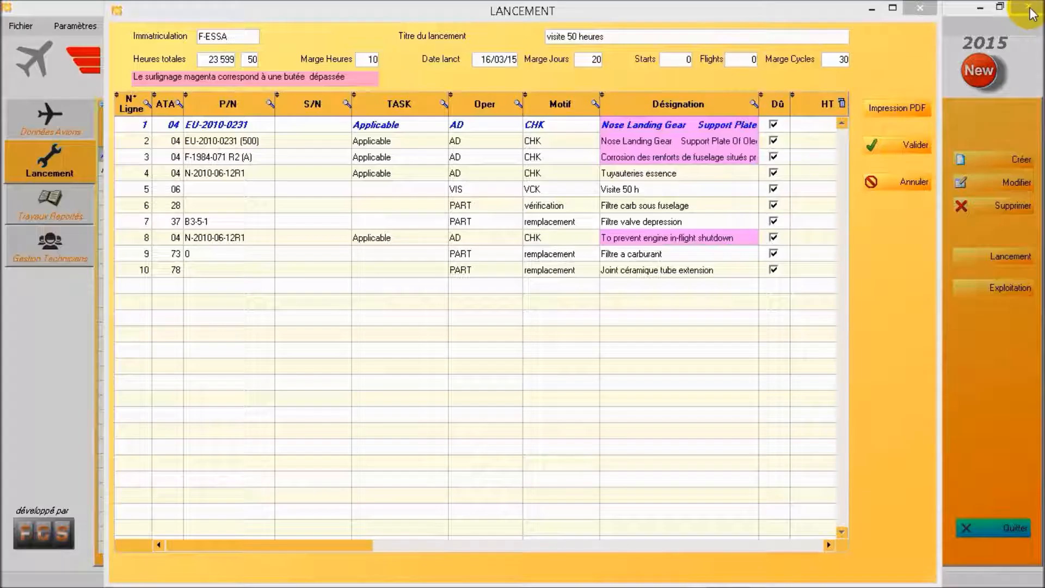
left_click(1029, 9)
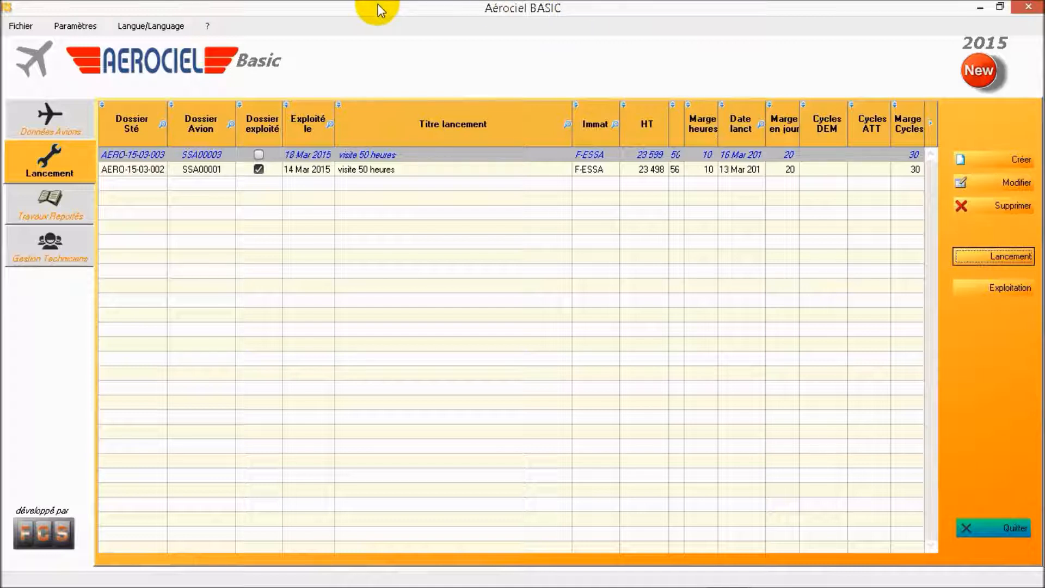
Open the unprocessed "visite 50 heures" launch of F-ESSA, dossier SSA00003, for exploitation.
left_click(75, 157)
left_click(276, 172)
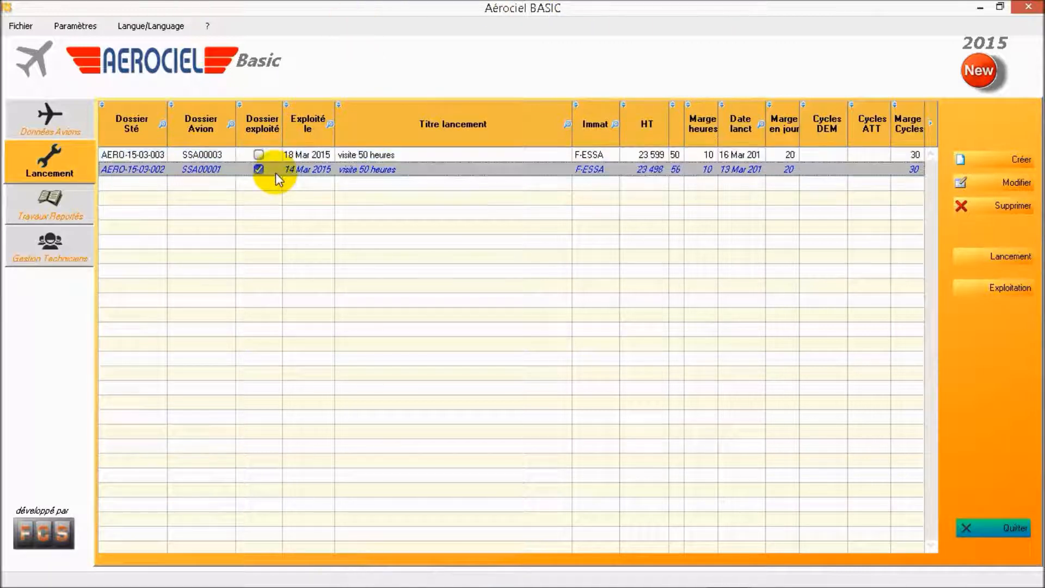
left_click(280, 155)
left_click(385, 154)
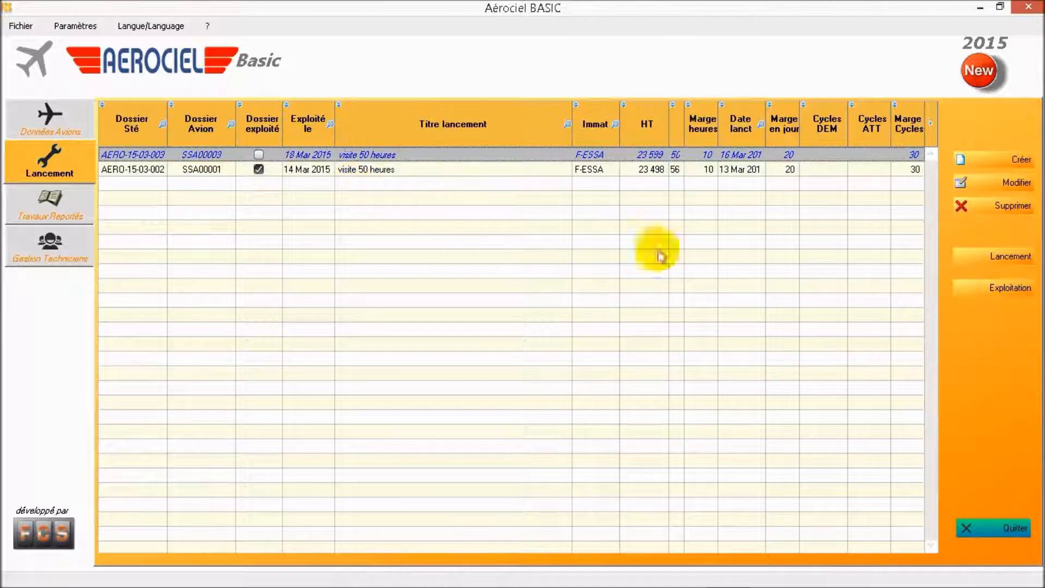
left_click(1005, 290)
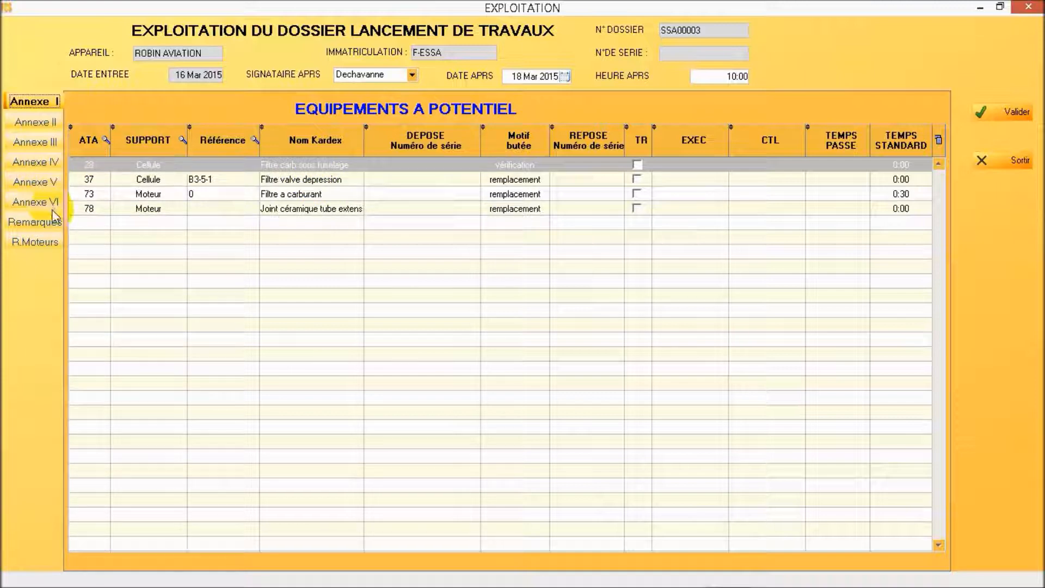
Add a main replaced part in Annexe V with item 1, reference cc123 and designation "Filtre à carburant".
left_click(50, 163)
left_click(50, 182)
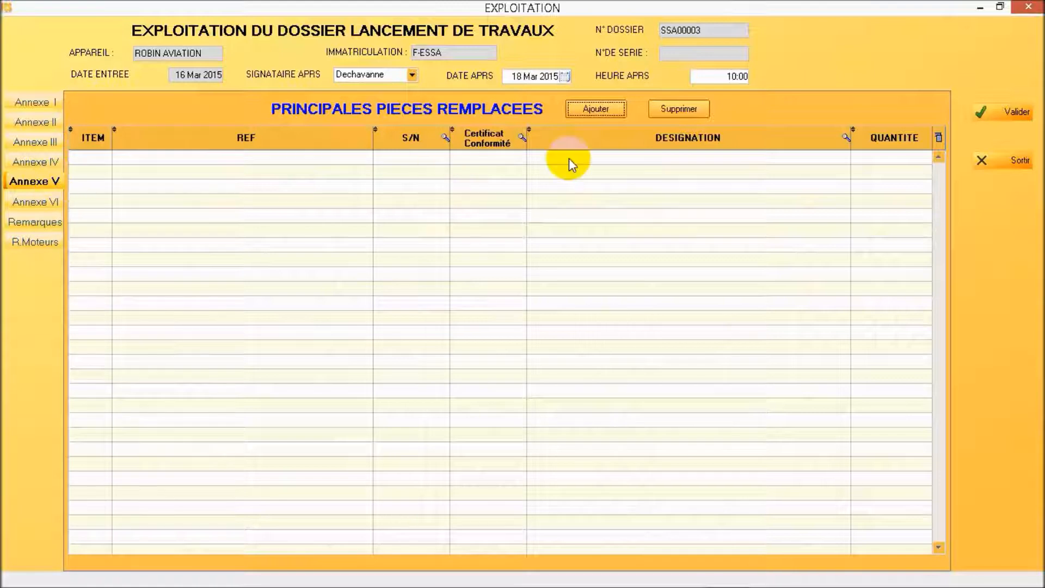
left_click(615, 113)
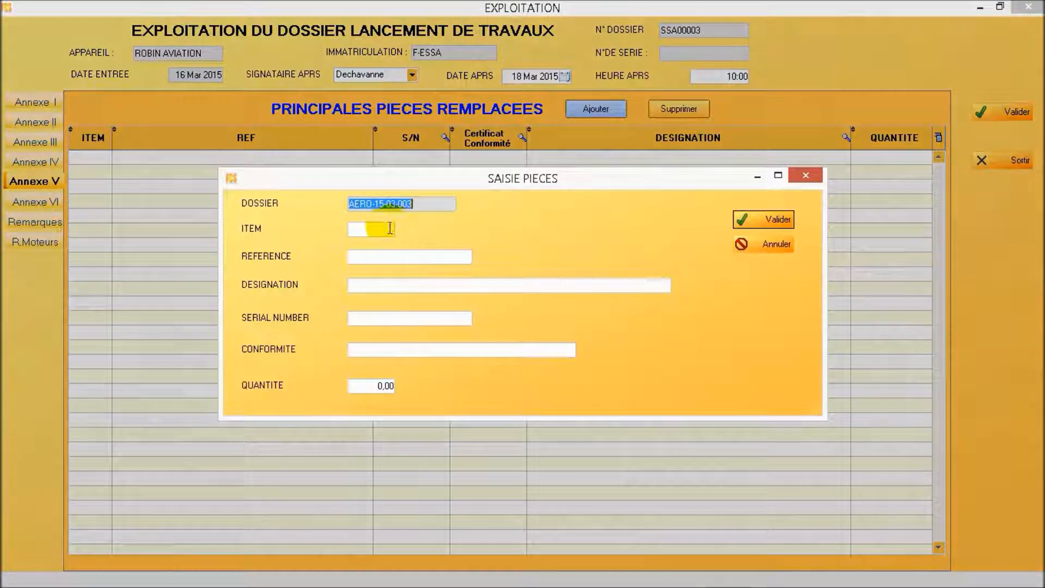
left_click(390, 228)
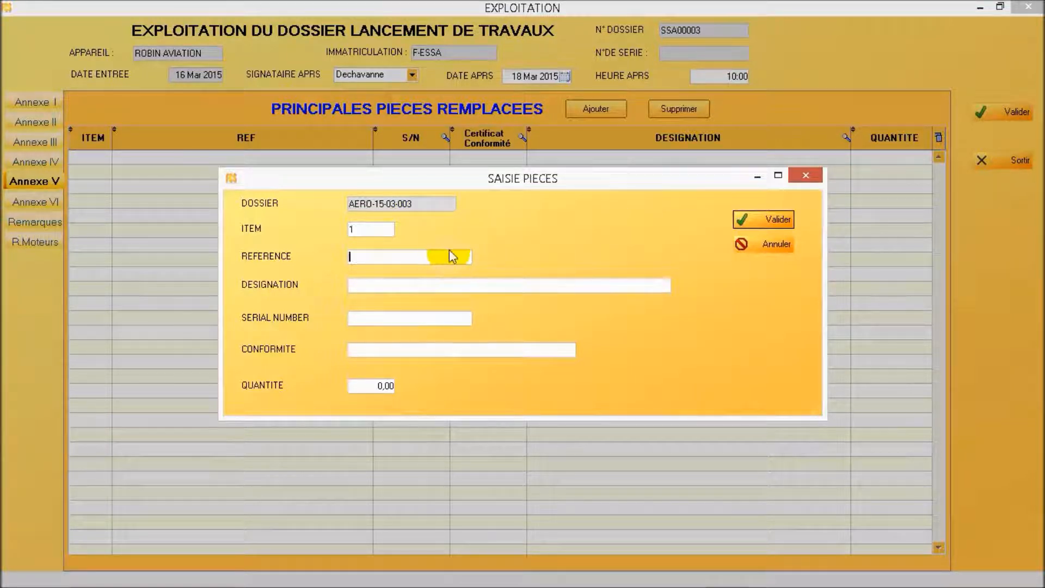
type("c123")
left_click(447, 282)
Complete the fuel filter part with serial number gh44444, conformity kl45789 and quantity 1, and validate the entry.
mouse_move(1044, 587)
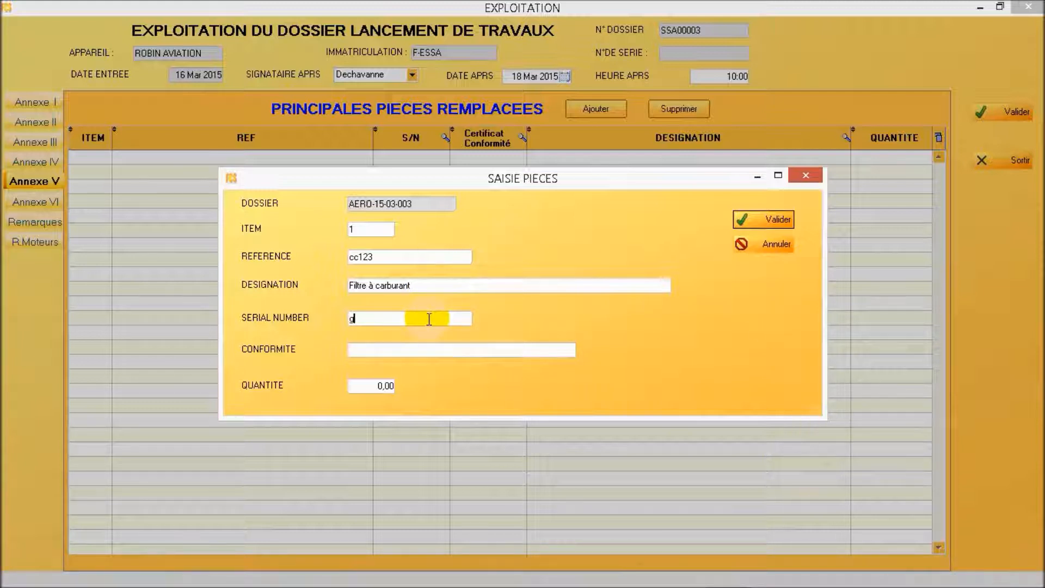
type("44444")
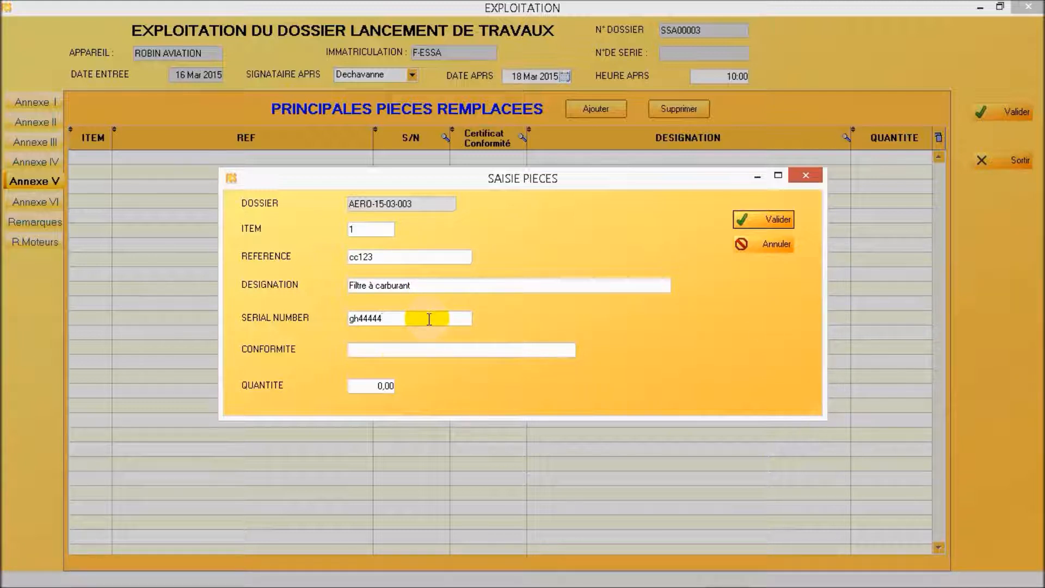
left_click(420, 351)
type("k")
left_click(393, 384)
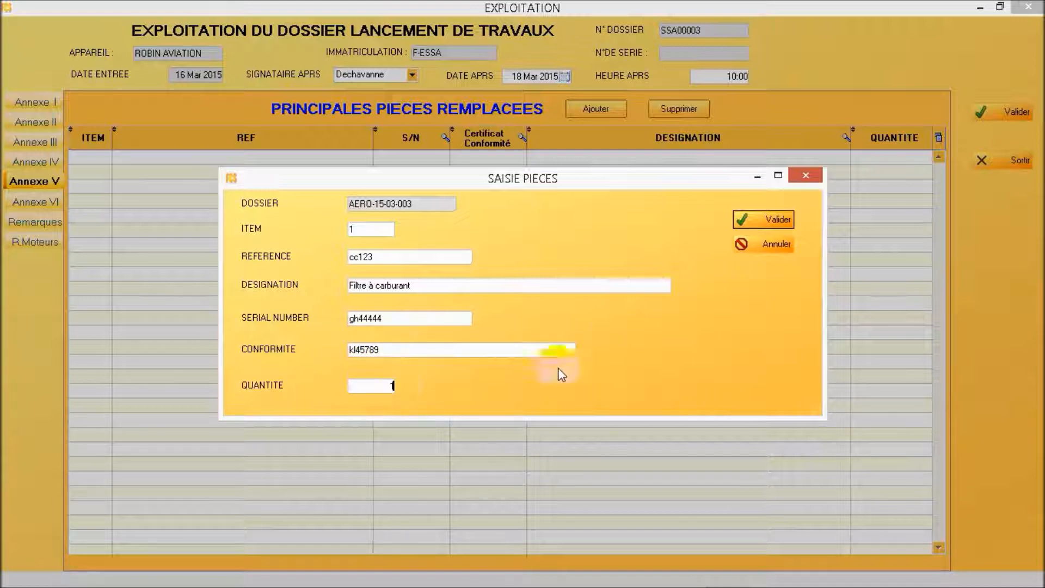
left_click(782, 219)
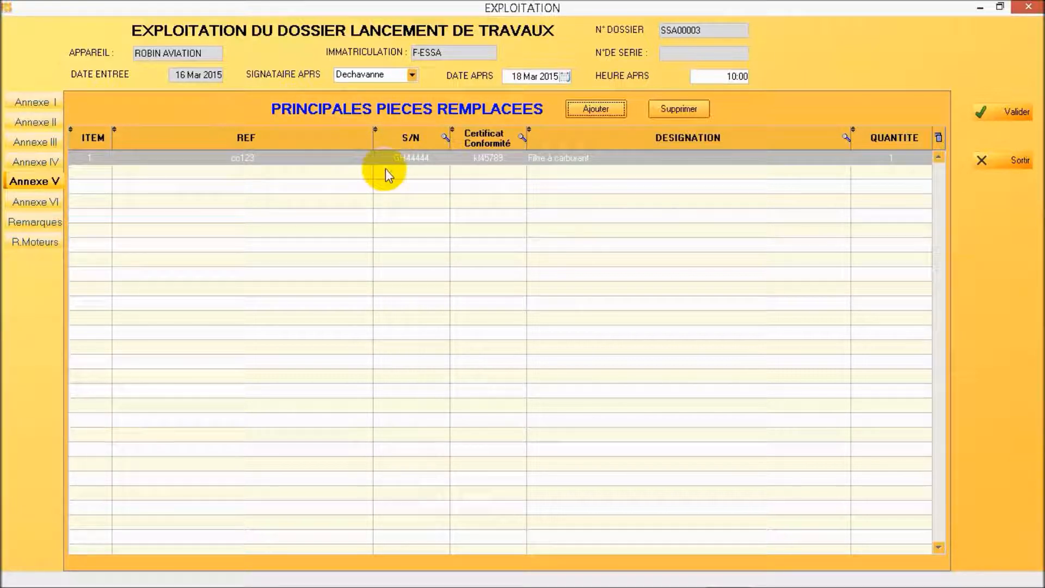
left_click(615, 110)
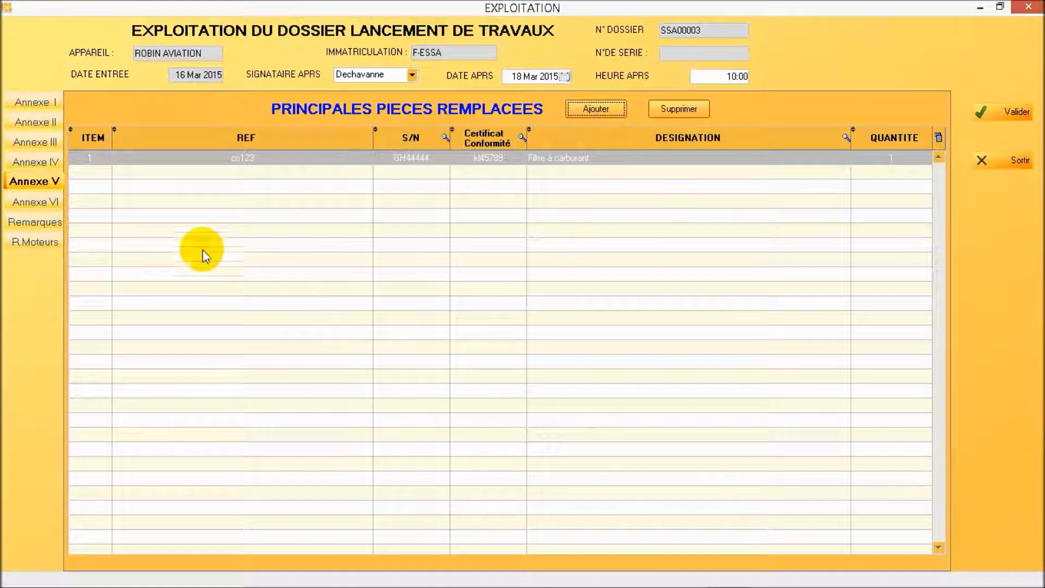
In Annexe I, assign part cc123 with serial number gh44444 as the refitted item for the engine's "Filtre a carburant".
left_click(48, 107)
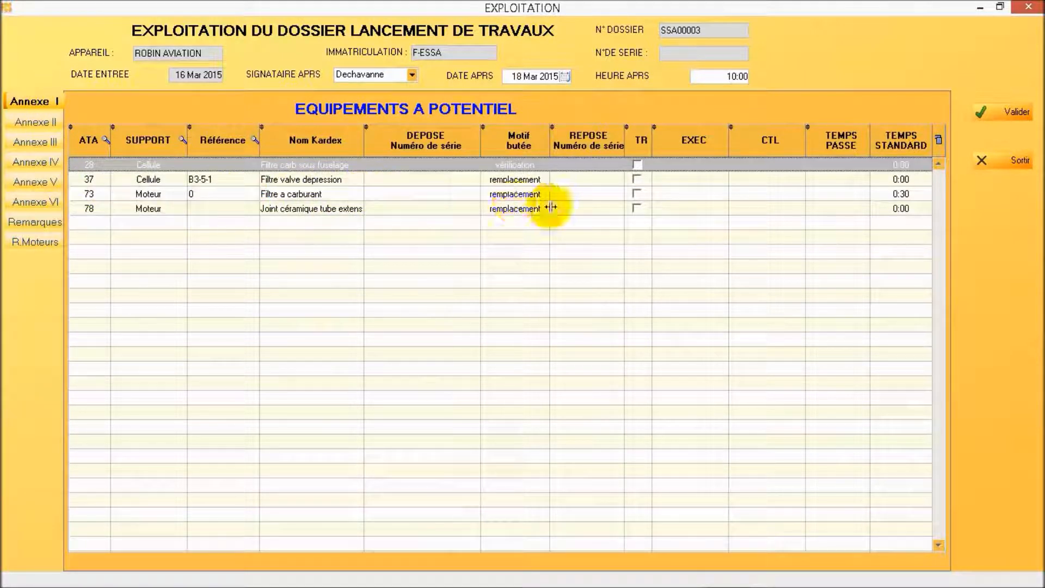
left_click(593, 200)
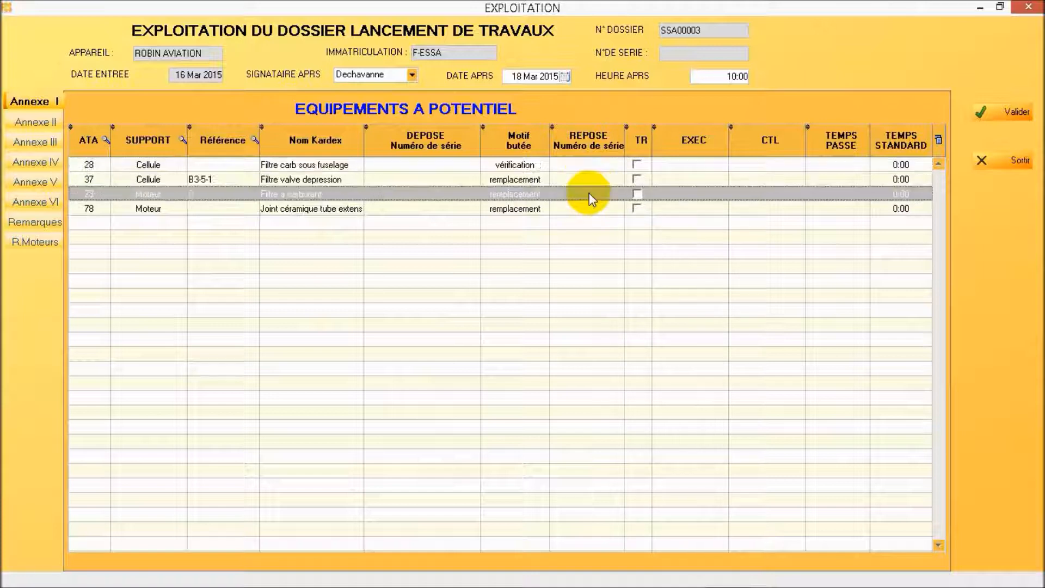
double_click(590, 193)
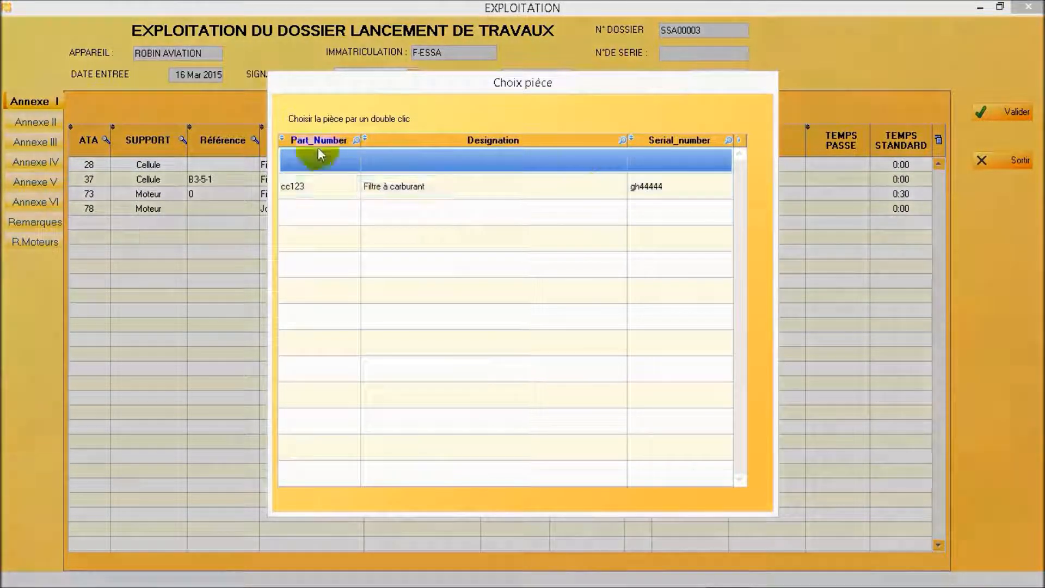
mouse_move(387, 559)
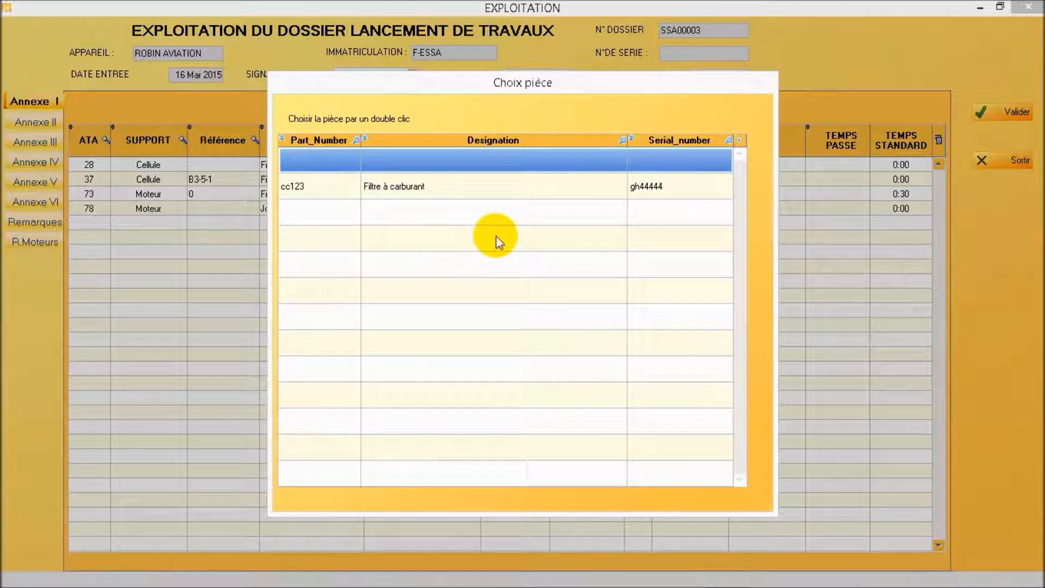
double_click(446, 188)
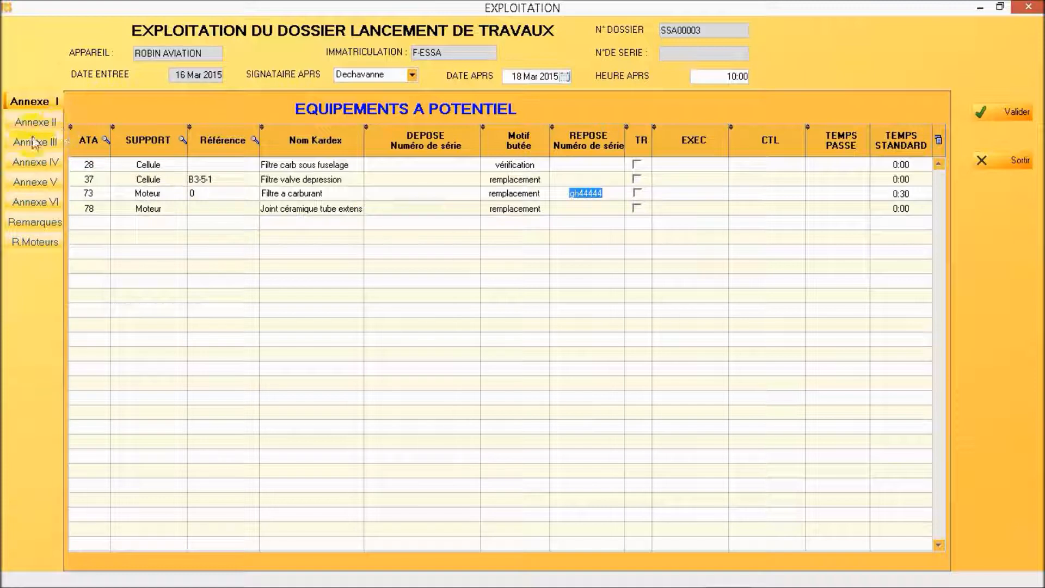
Record 2:00 of Exécution time by the first listed technician on the "Visite 50 h" inspection in Annexe II and return to the inspections.
left_click(35, 123)
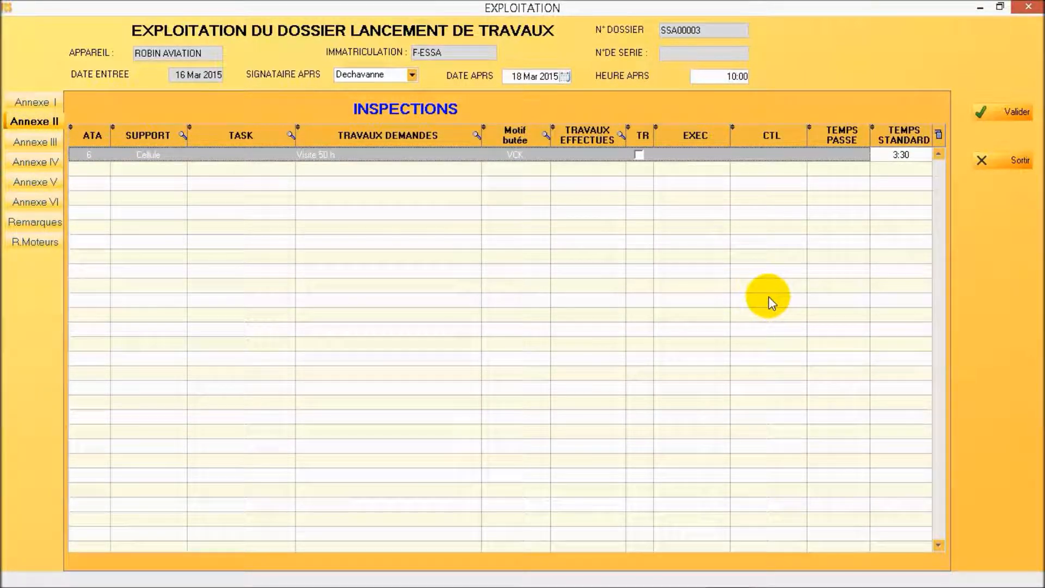
double_click(843, 155)
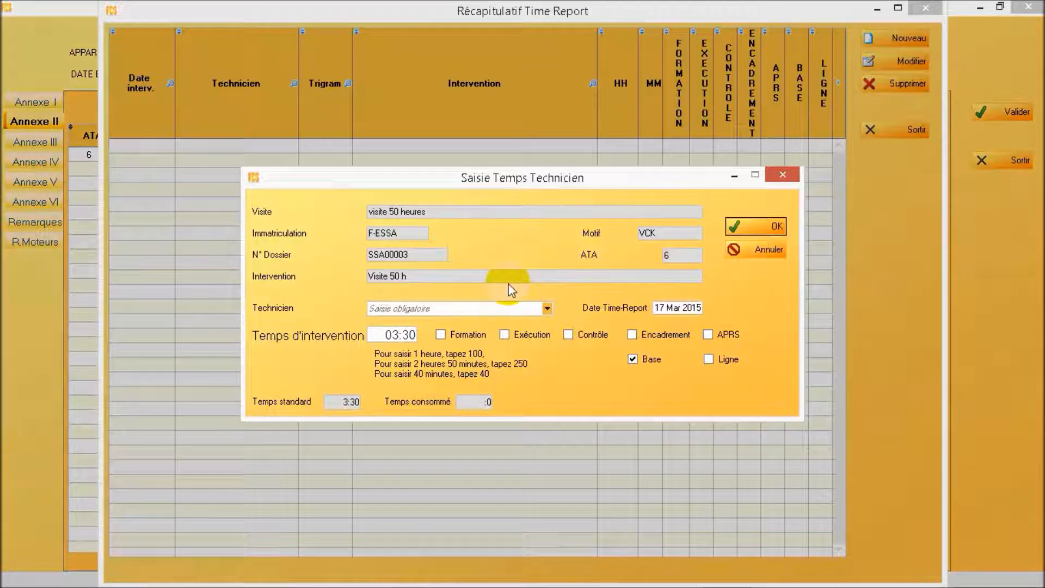
left_click(391, 335)
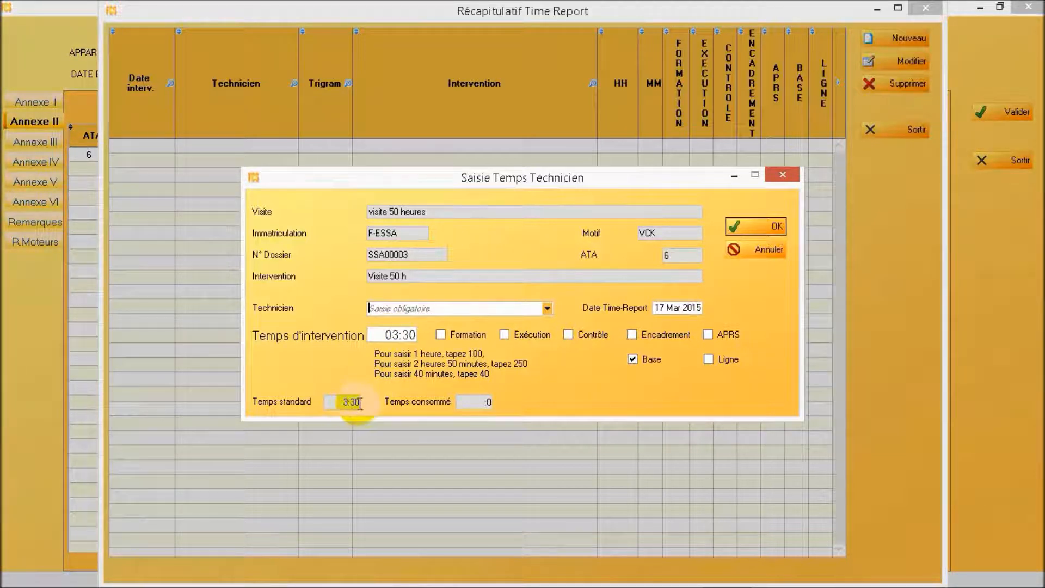
left_click(402, 307)
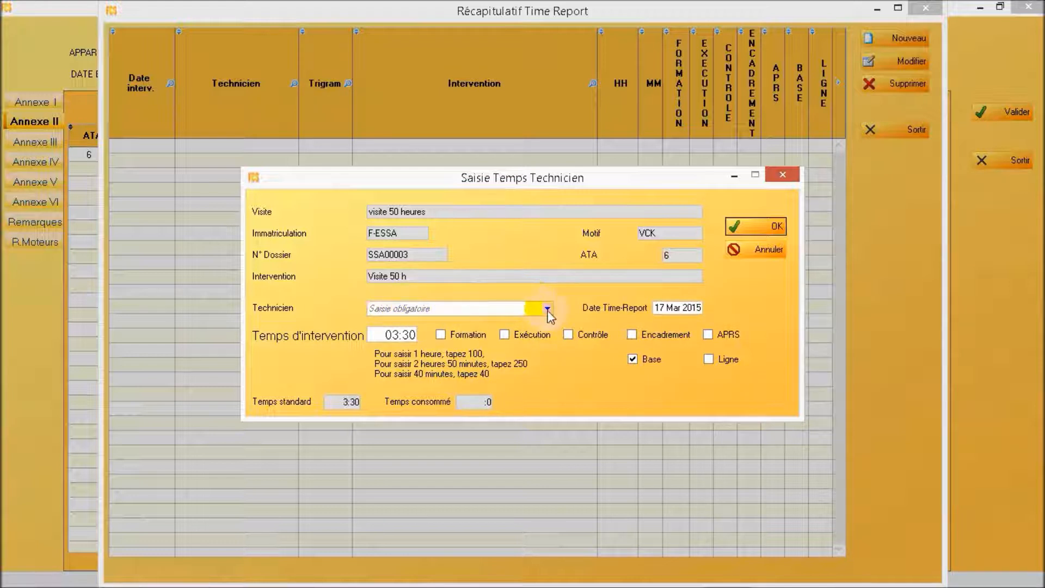
left_click(547, 308)
left_click(446, 324)
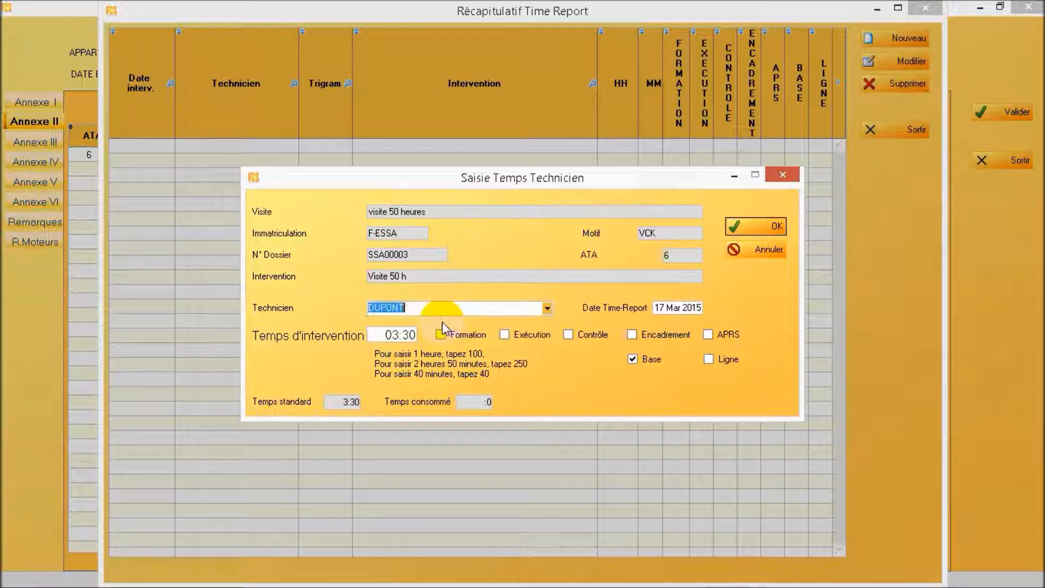
left_click(391, 335)
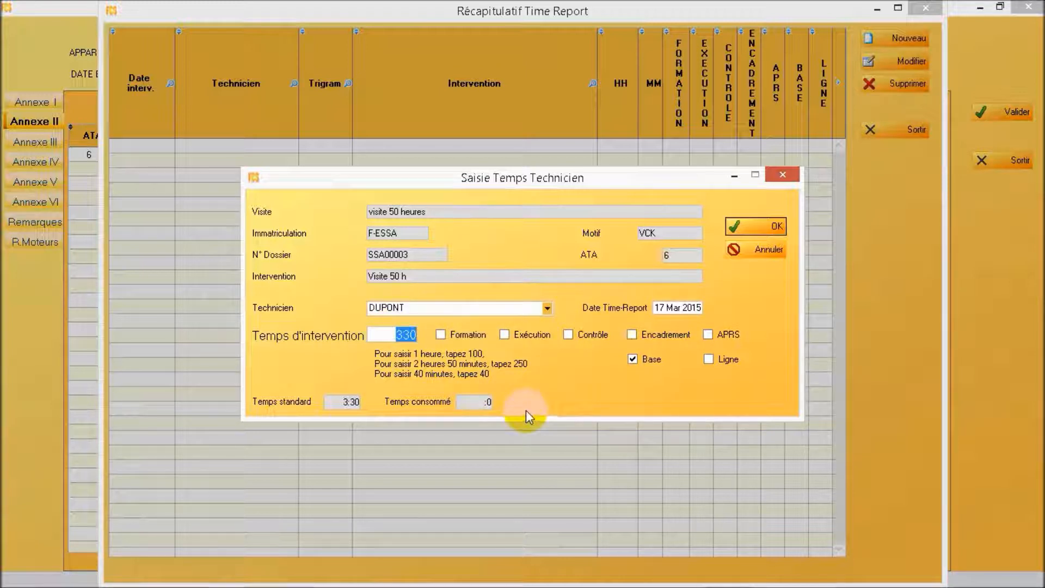
type("200")
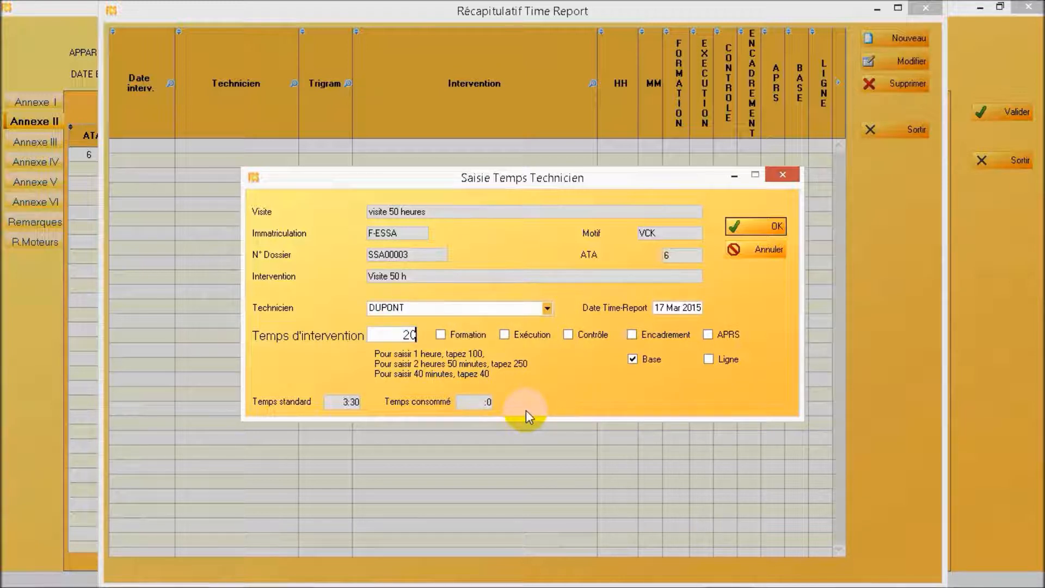
left_click(504, 334)
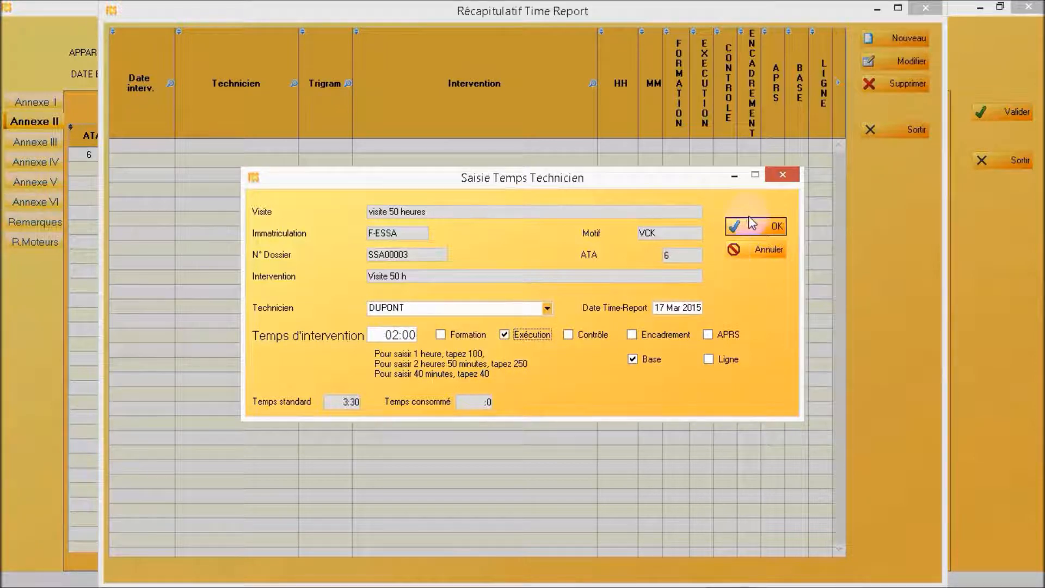
left_click(770, 226)
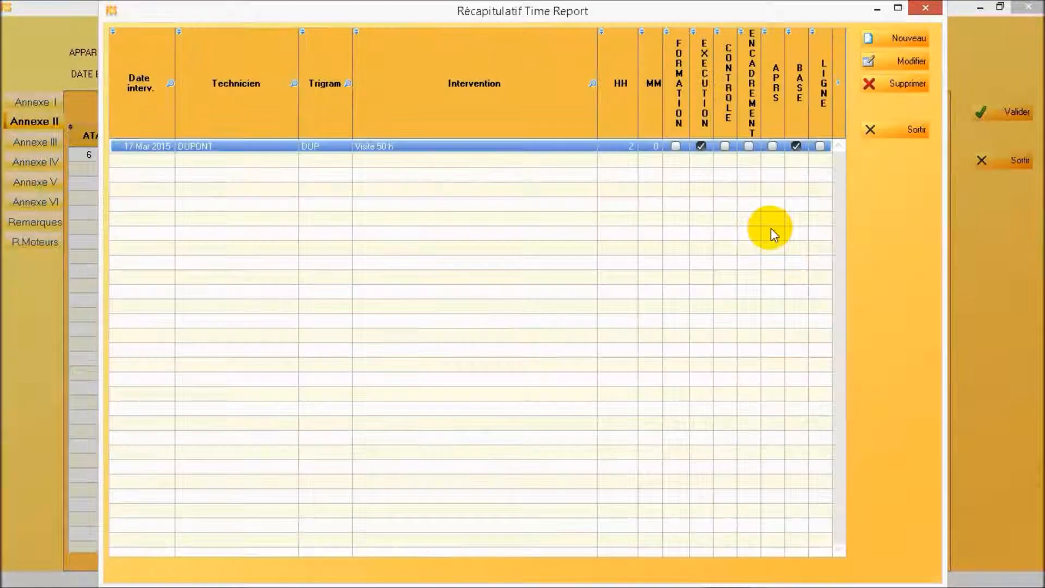
left_click(917, 130)
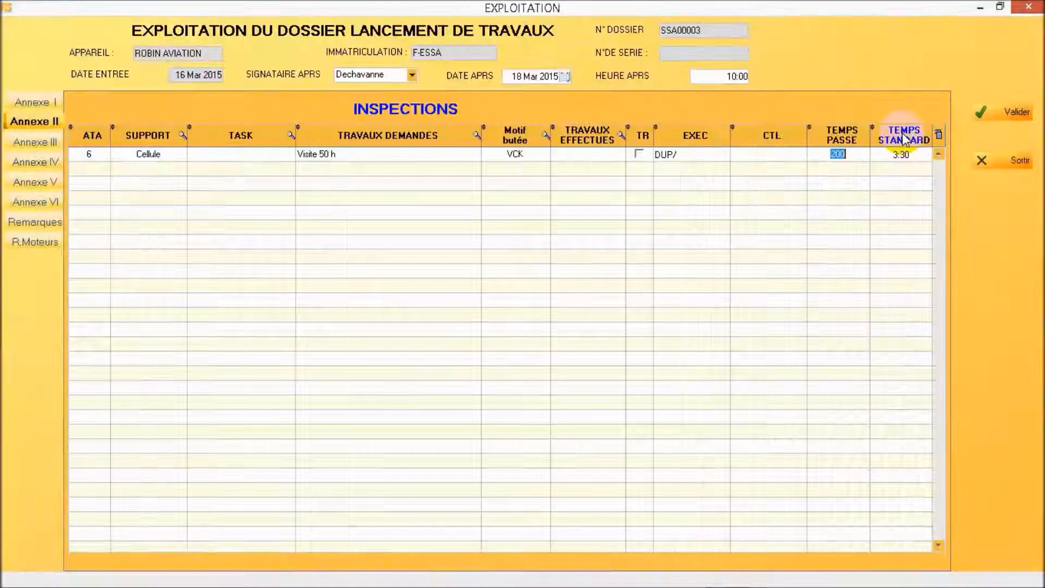
left_click(844, 171)
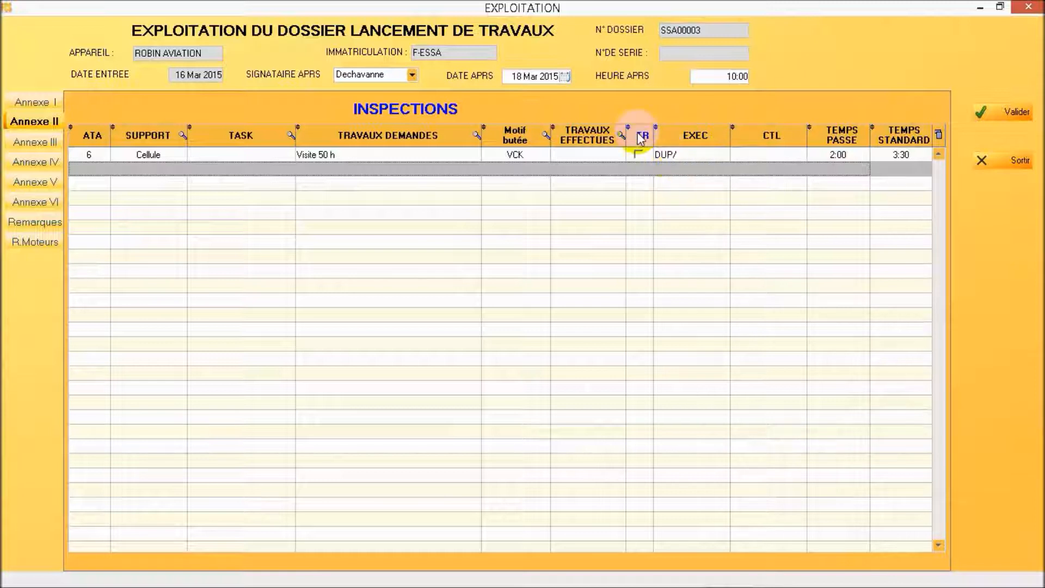
Record 1:30 by the second listed technician on the "Visite 50 h" inspection, with Exécution, Contrôle, Encadrement and APRS marked, and return to the inspections.
left_click(845, 155)
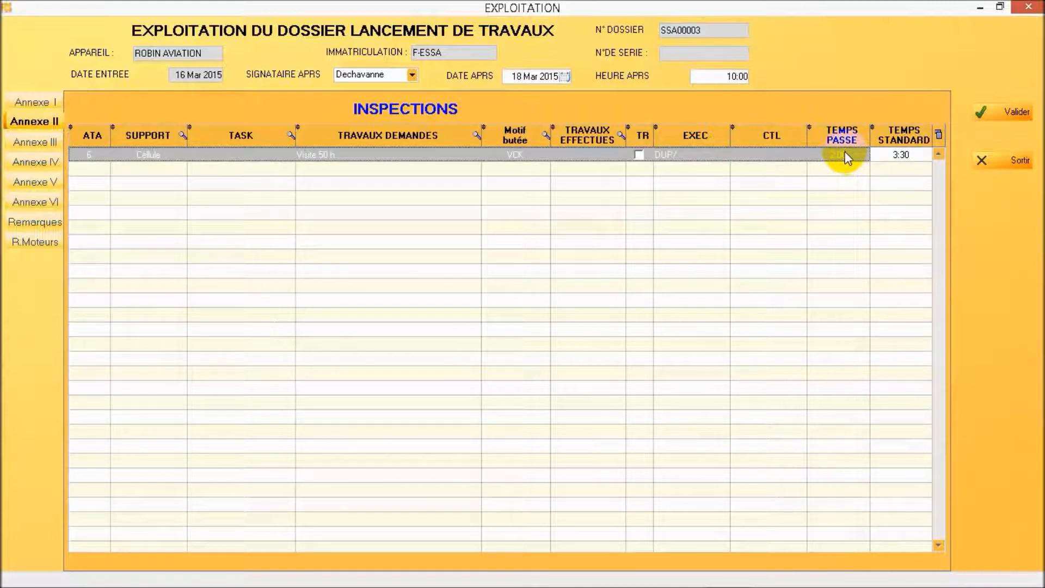
double_click(845, 153)
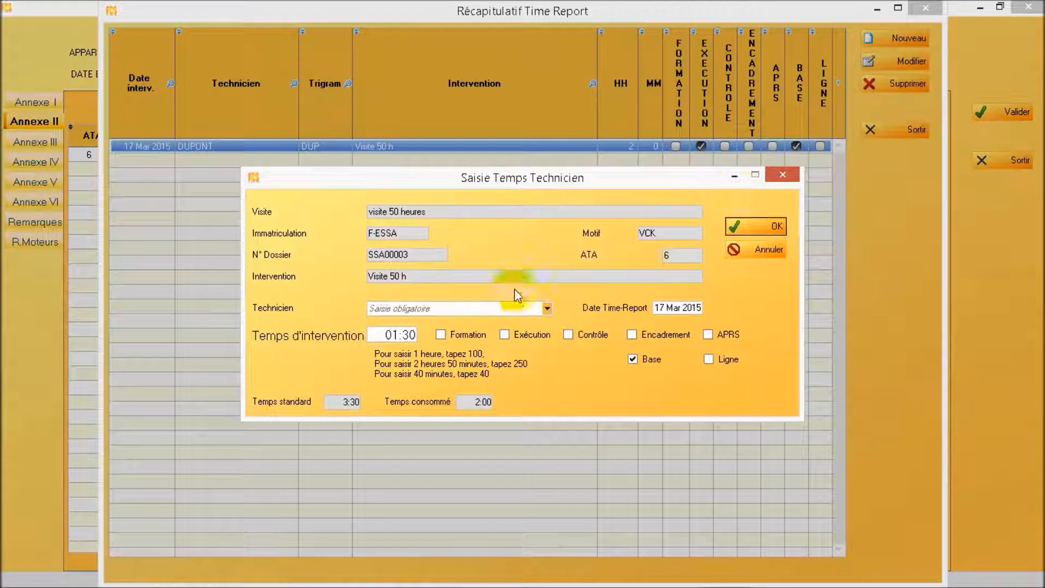
left_click(547, 308)
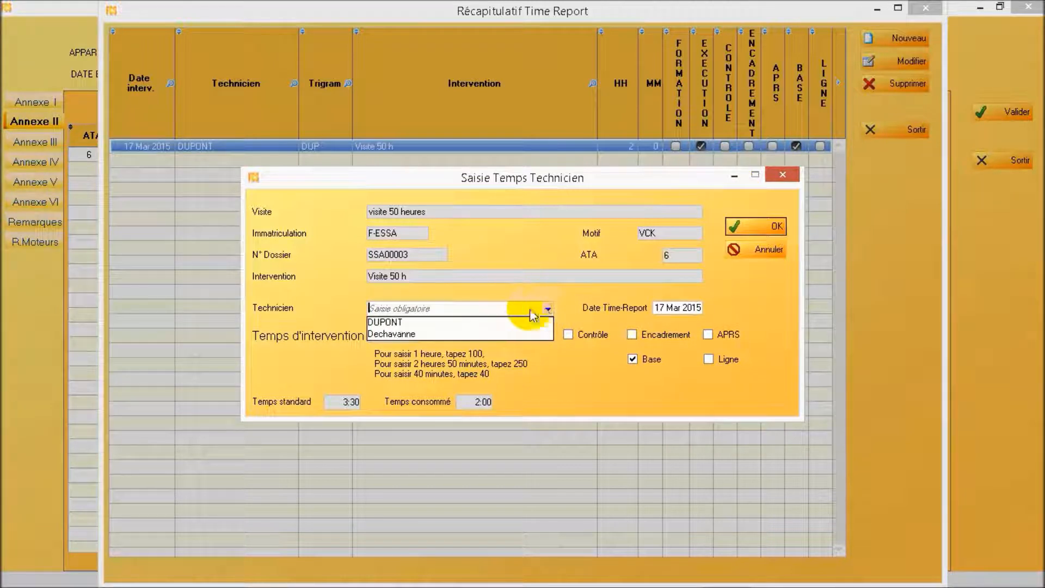
left_click(427, 334)
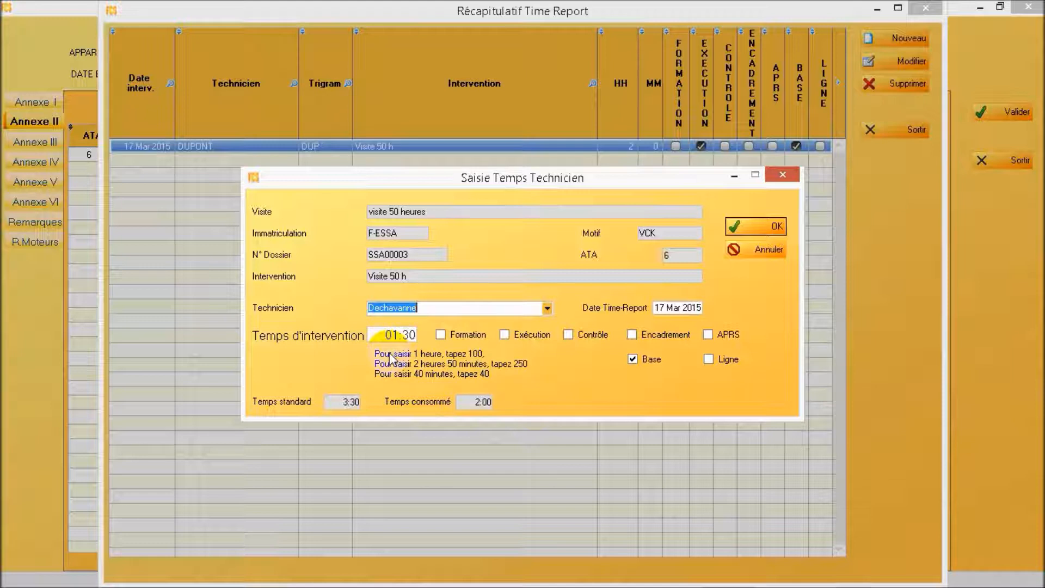
left_click(504, 335)
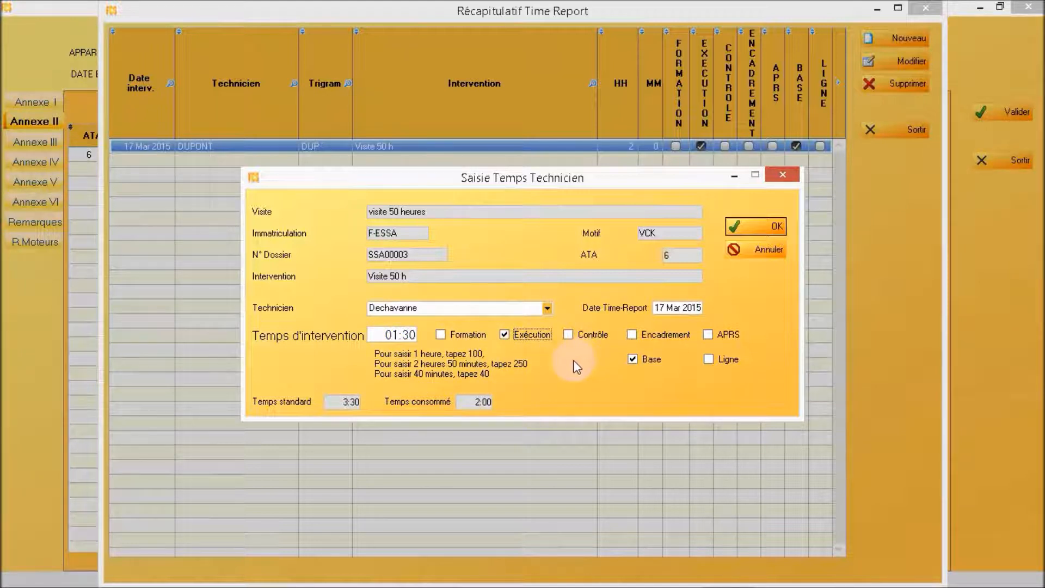
left_click(636, 338)
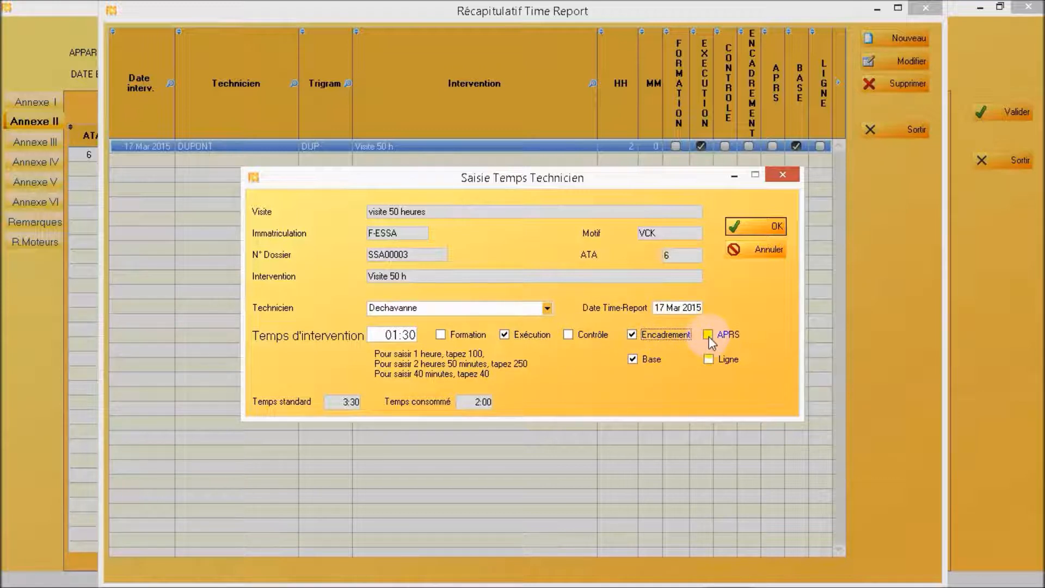
left_click(709, 336)
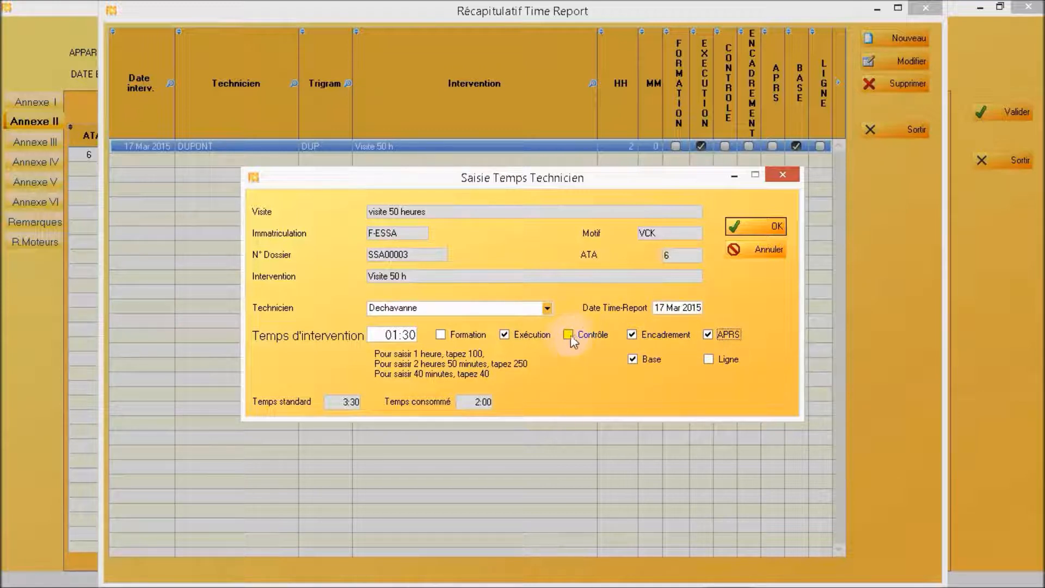
left_click(568, 337)
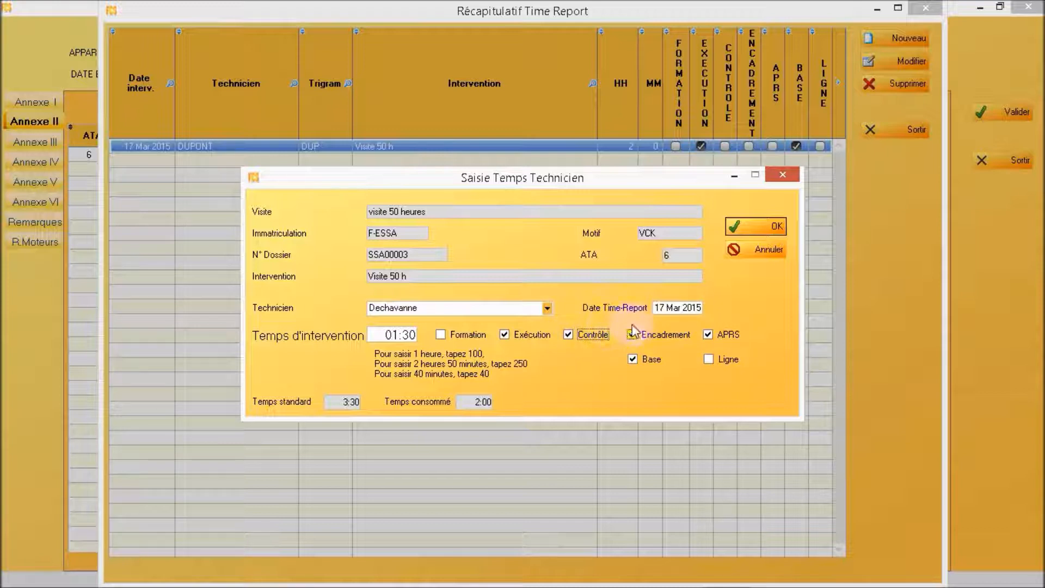
left_click(777, 227)
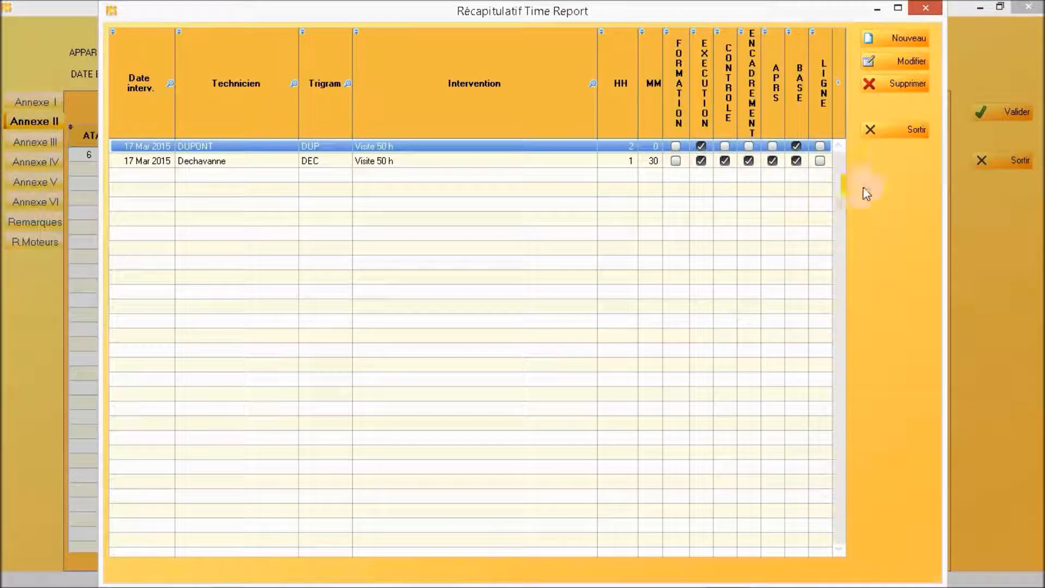
left_click(893, 129)
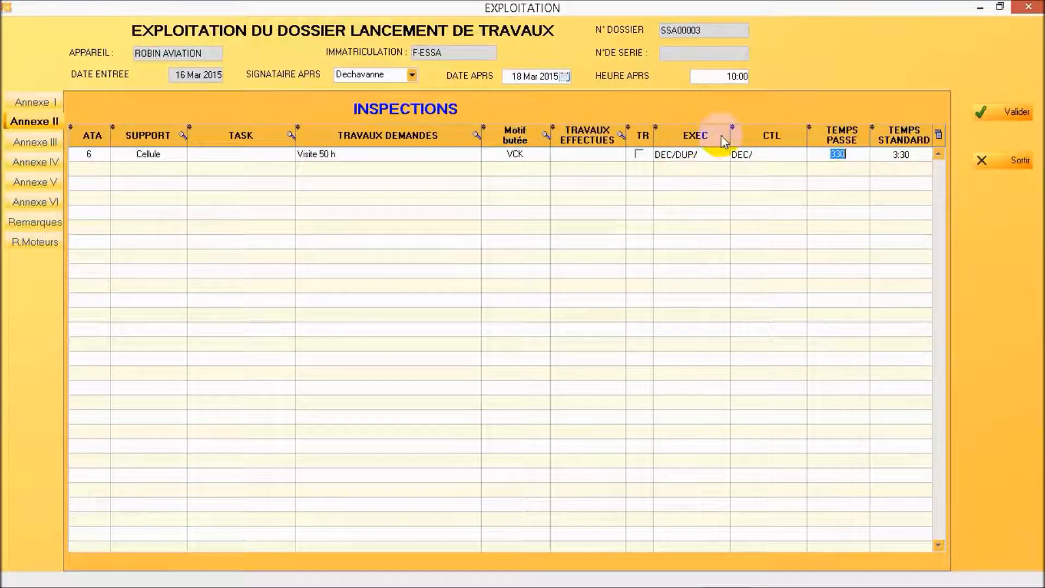
left_click(674, 150)
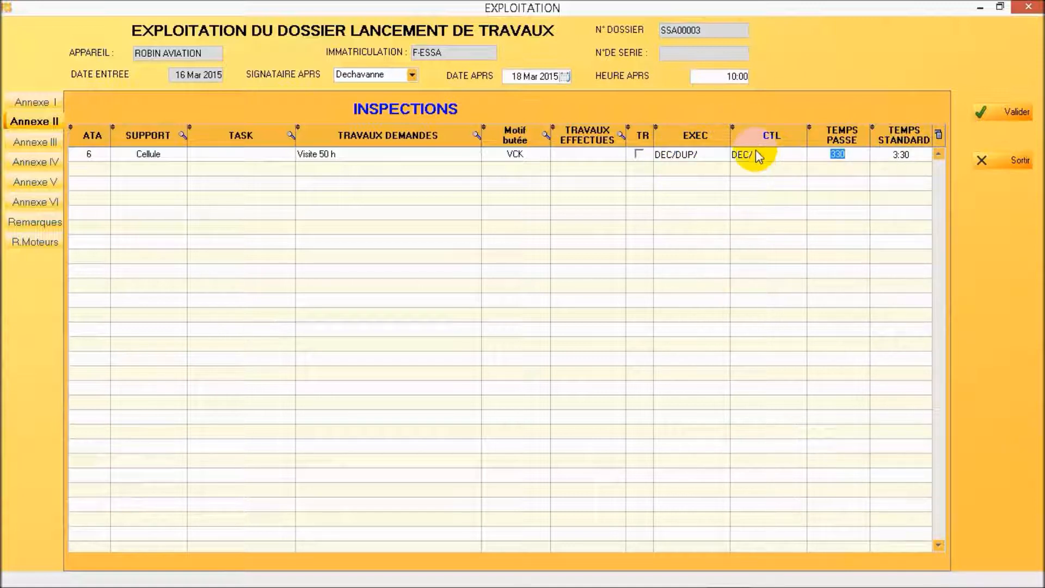
left_click(845, 172)
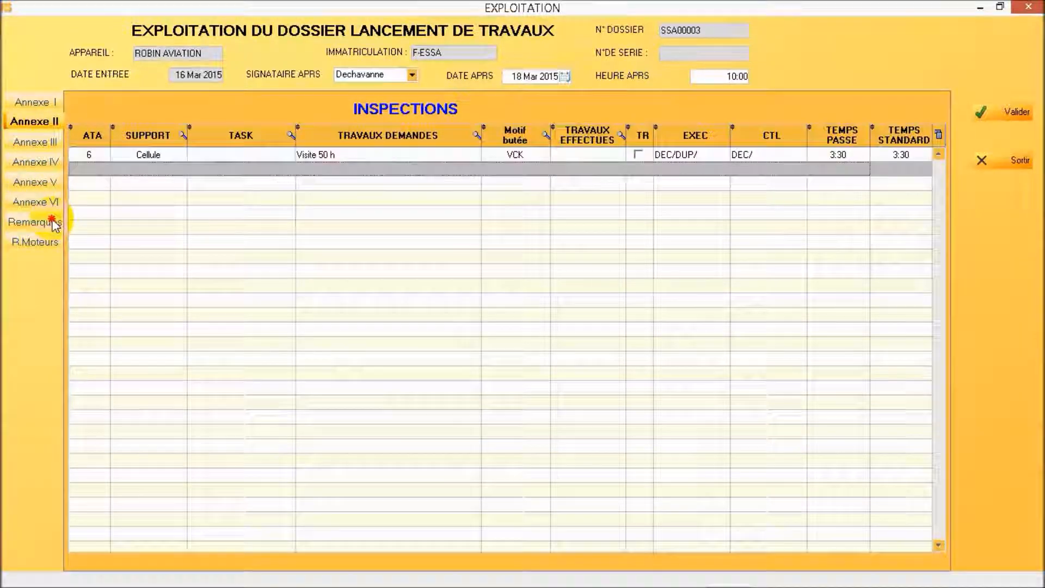
Generate the dossier's remarks in Remarques and validate the exploitation to preview its reports.
left_click(51, 220)
left_click(206, 141)
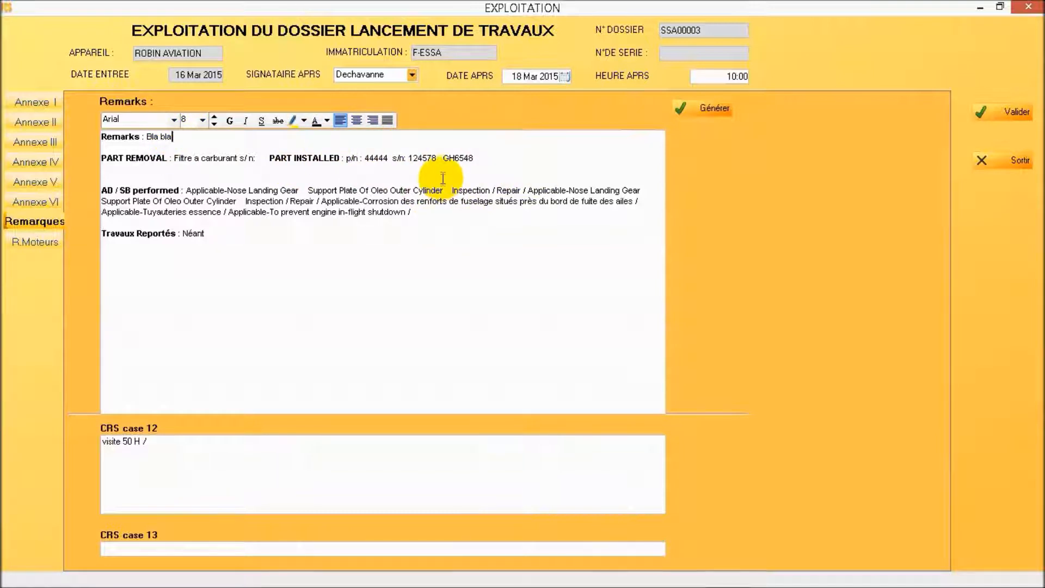
left_click(704, 108)
left_click(1010, 109)
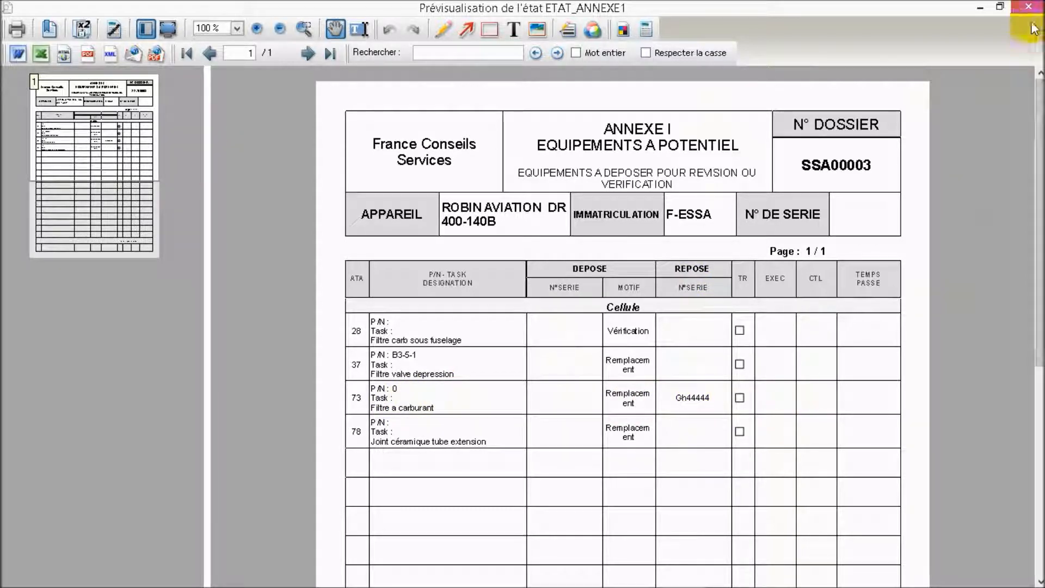
Review the previews of Annexe I, II, IV and V for dossier SSA00003, closing each one.
left_click(1023, 8)
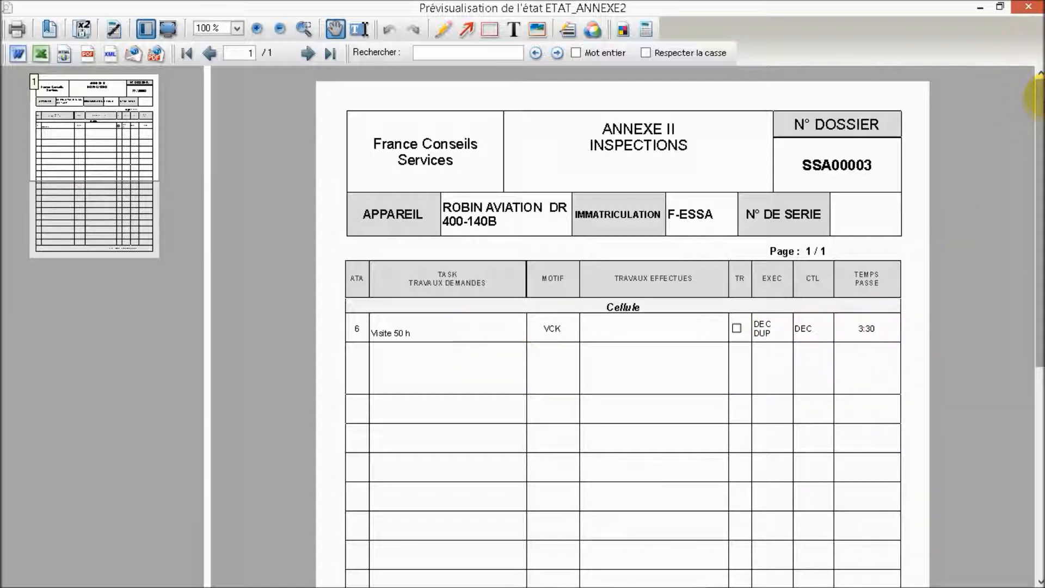
left_click_drag(1038, 98, 1035, 6)
left_click(1034, 7)
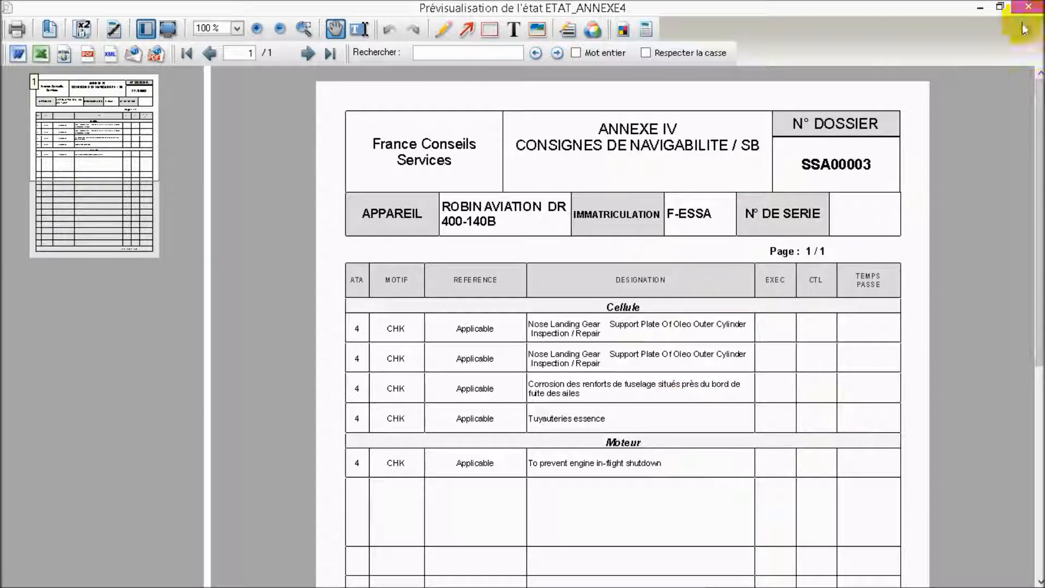
left_click(1029, 8)
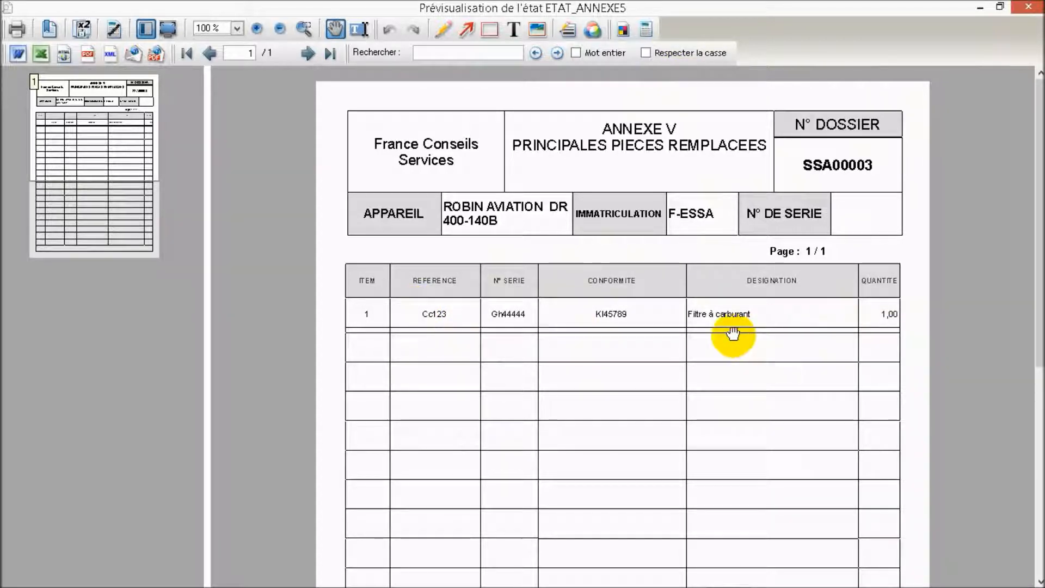
left_click(1032, 8)
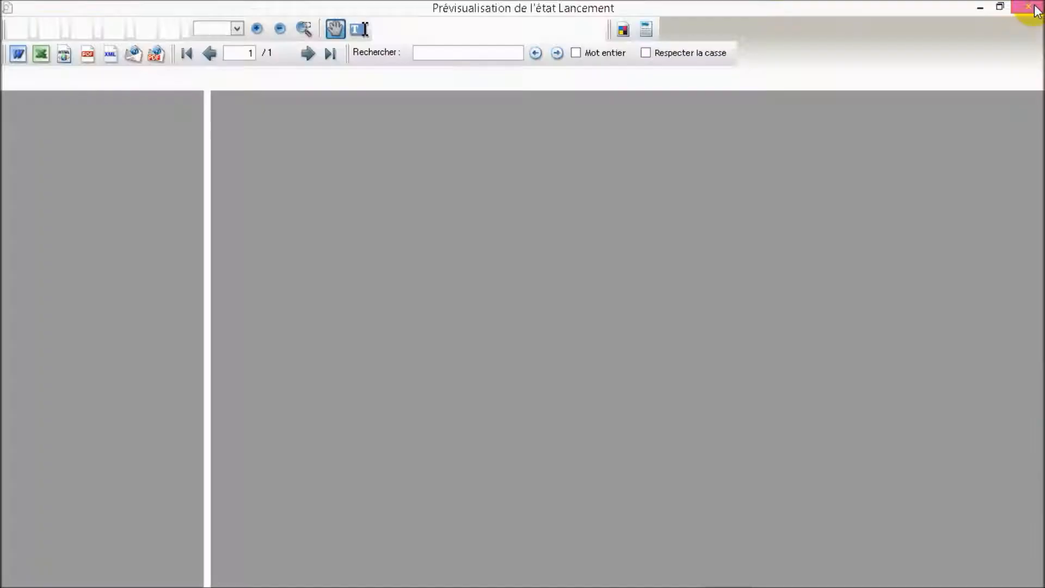
Examine the "Dossier Lancement de Travaux" report from the aircraft data down to the signature block and close its preview.
scroll(907, 382, "down", 3)
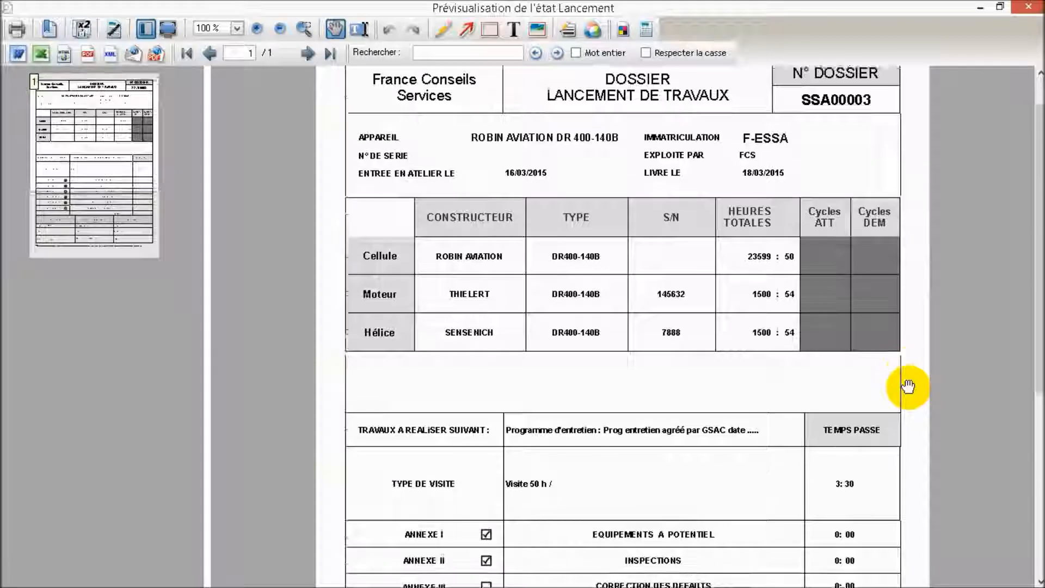
scroll(910, 385, "up", 3)
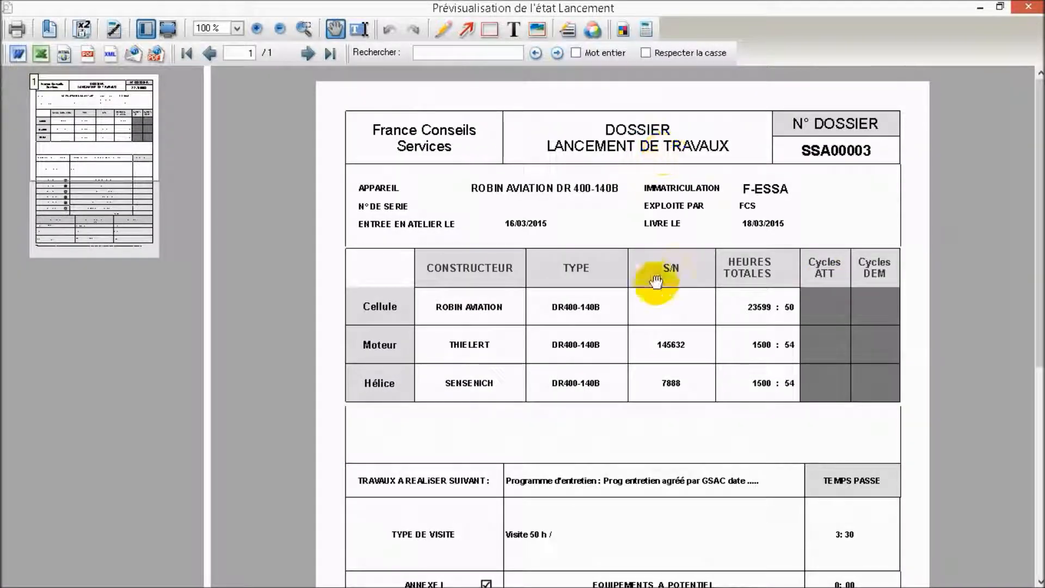
scroll(658, 285, "down", 4)
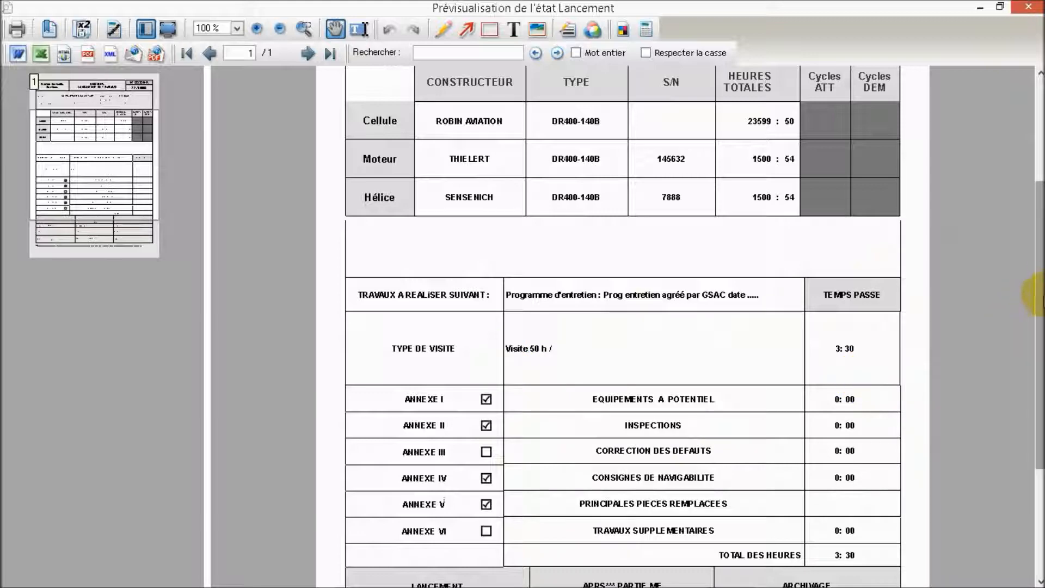
scroll(1013, 321, "down", 3)
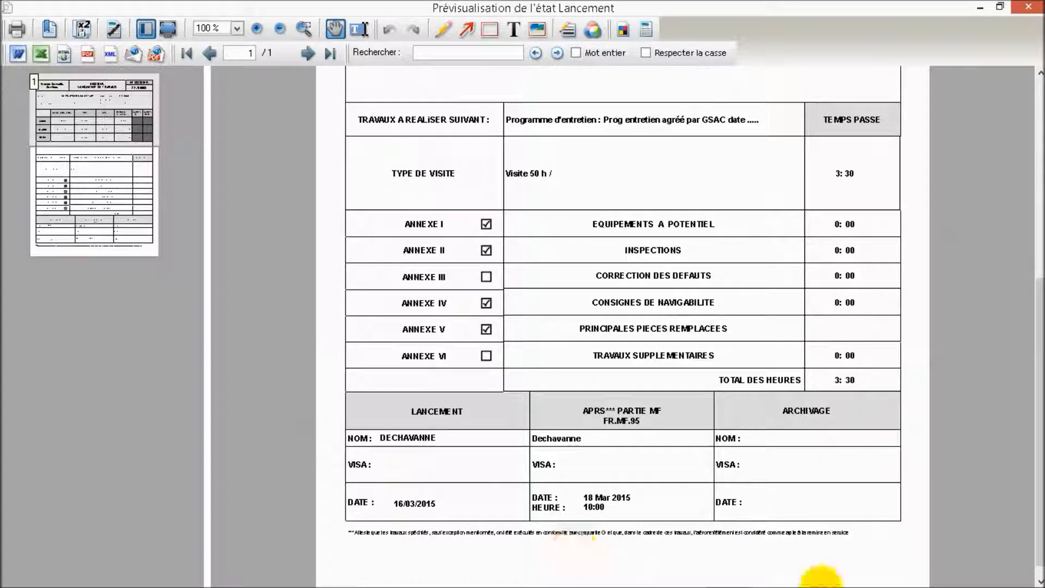
left_click_drag(1040, 296, 1037, 5)
left_click(1032, 6)
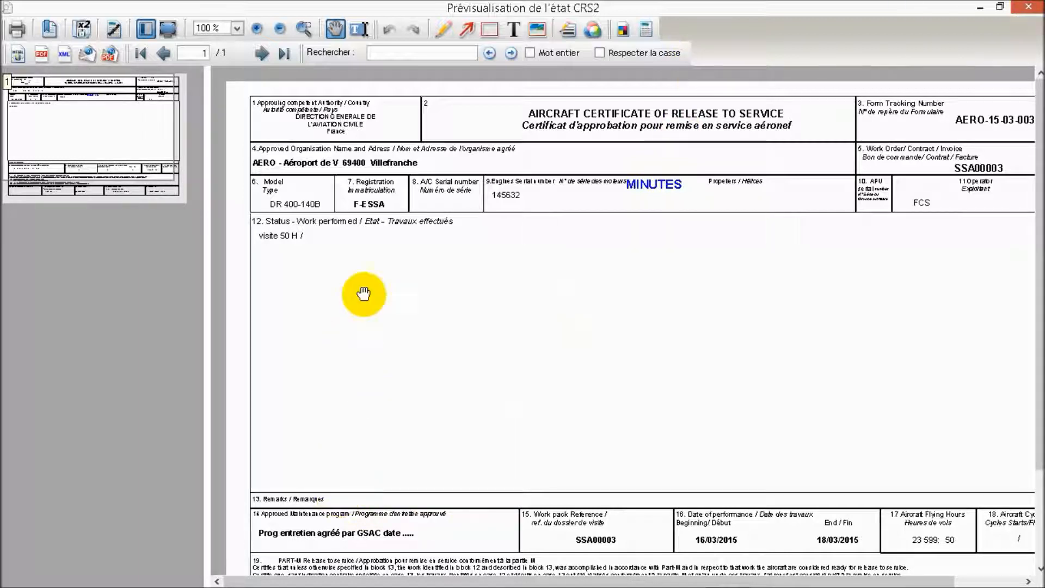
Examine the work performed and release details on the Aircraft Certificate of Release to Service and close its preview.
left_click_drag(551, 422, 545, 247)
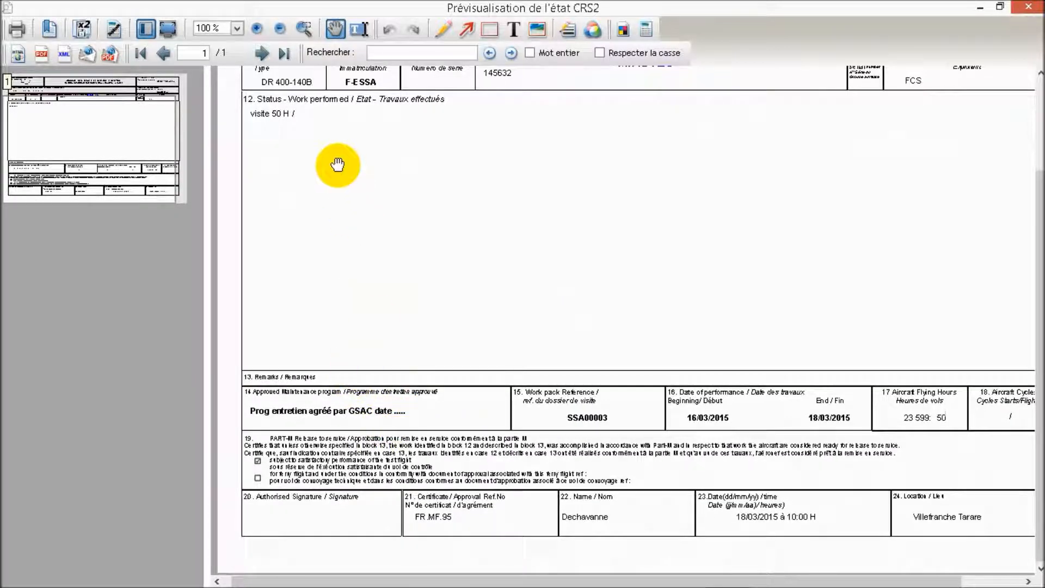
left_click_drag(610, 175, 529, 259)
left_click(1031, 8)
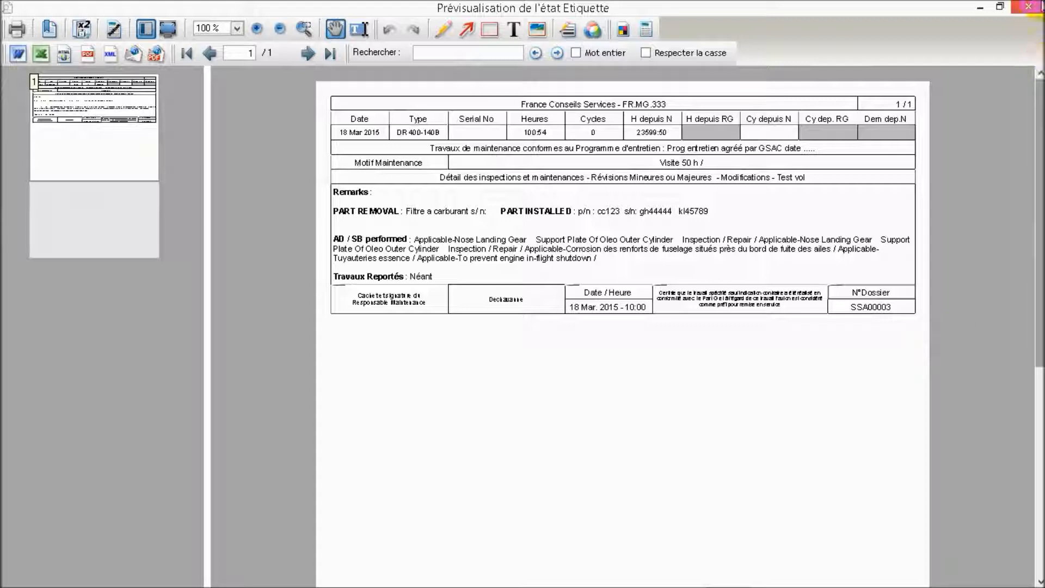
Review and close the three maintenance label previews, and decline validating the exploitation and updating the Kardex.
left_click(1030, 9)
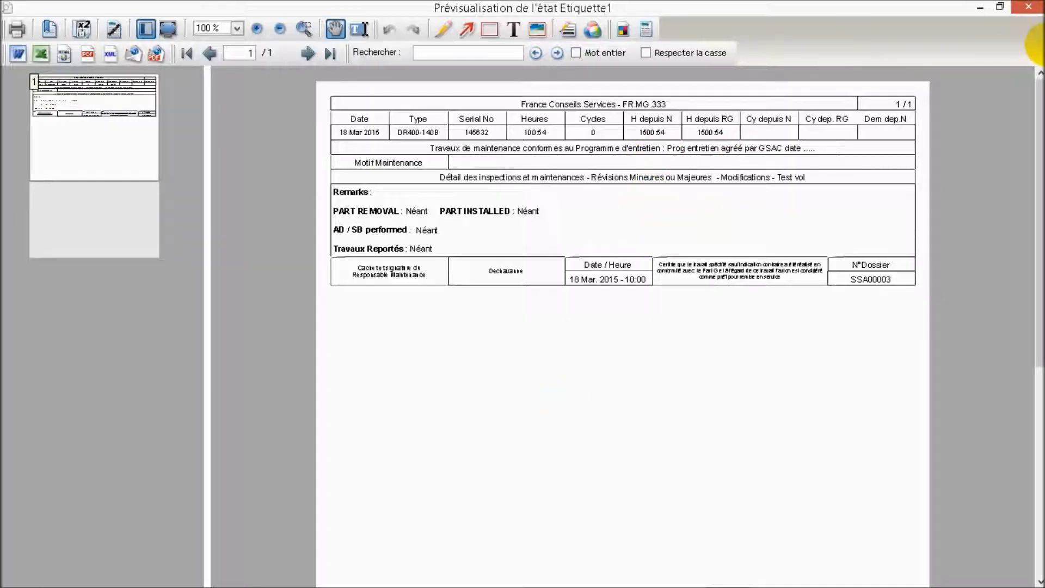
left_click(1030, 13)
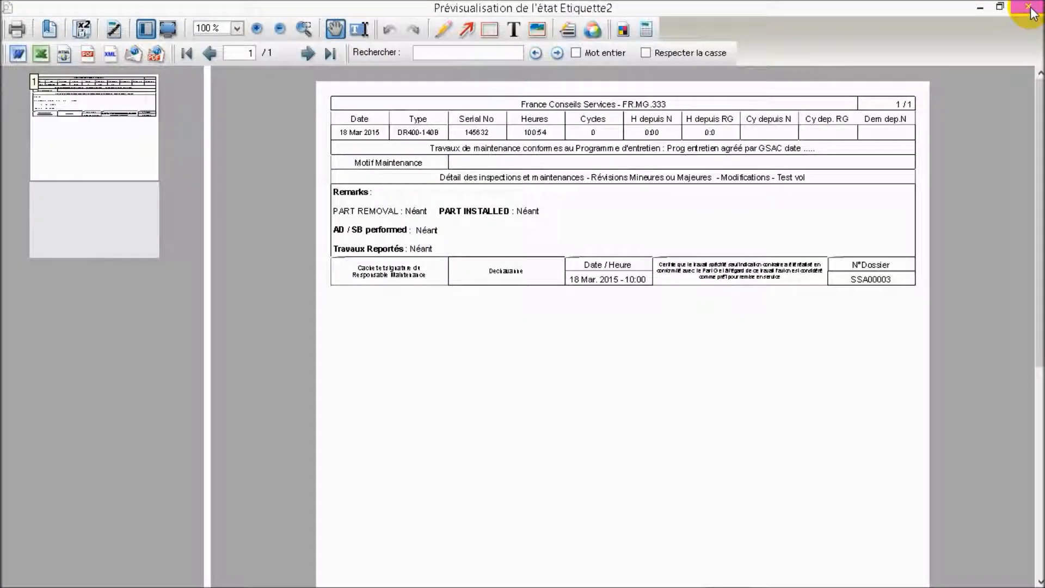
left_click(1030, 9)
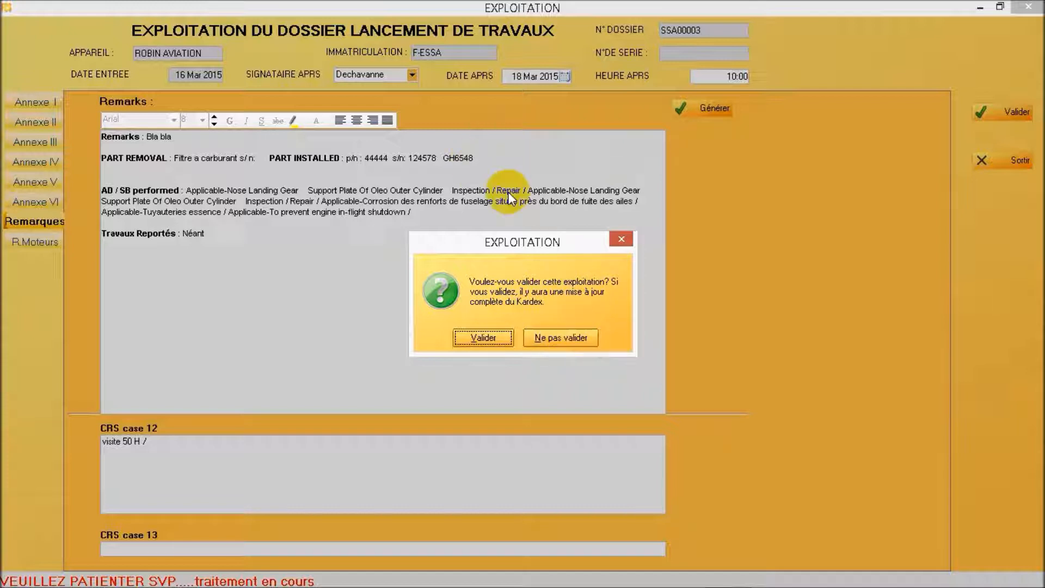
left_click(559, 337)
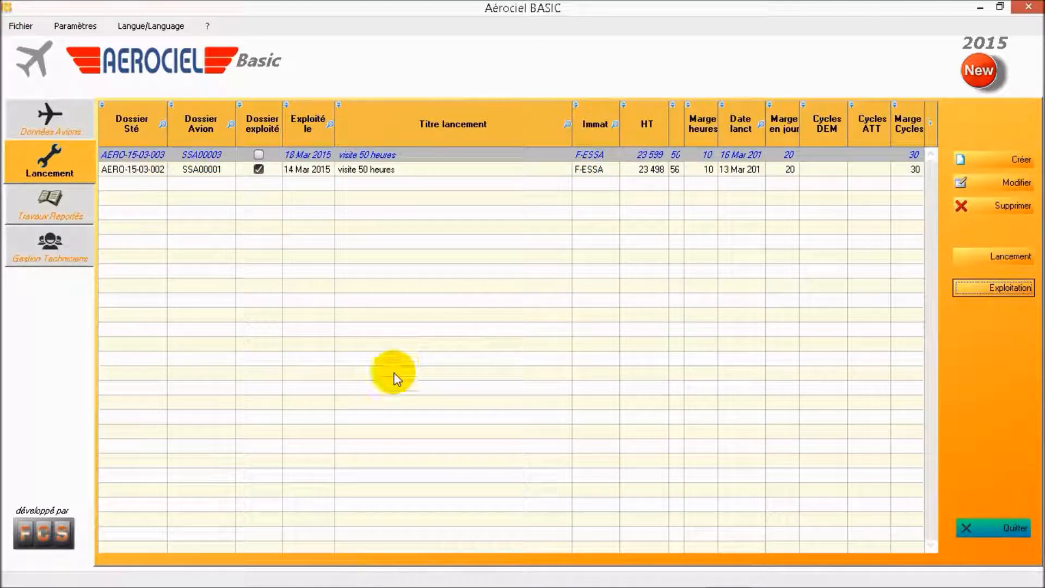
In Gestion Techniciens, choose the second listed technician for the experience report.
left_click(59, 250)
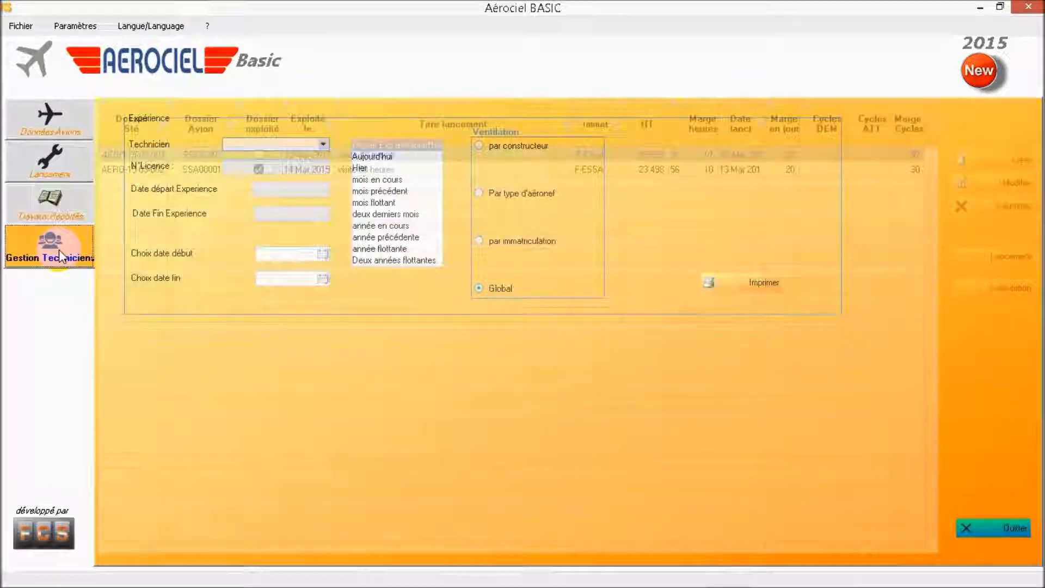
left_click(324, 145)
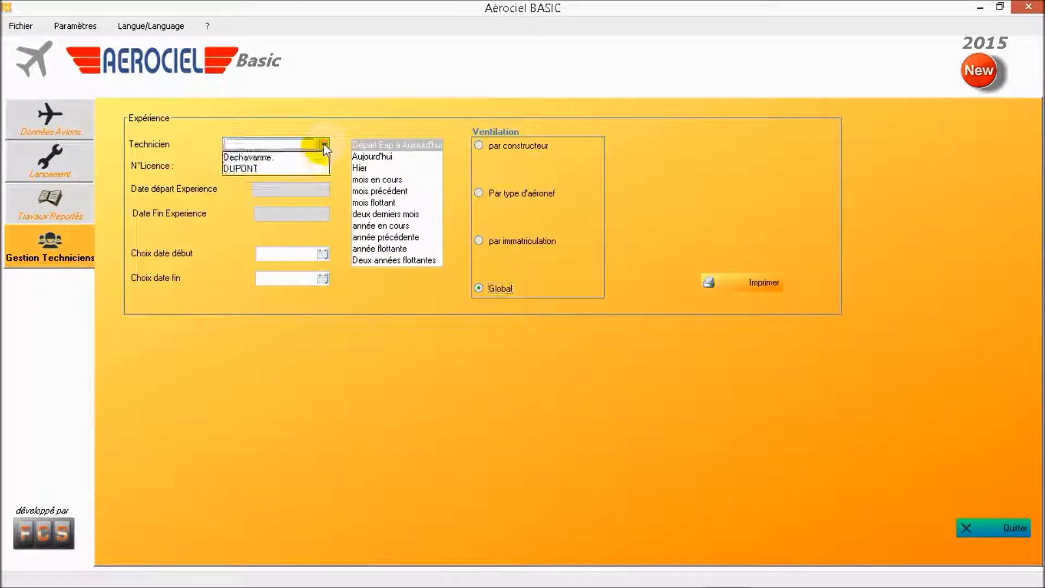
left_click(281, 169)
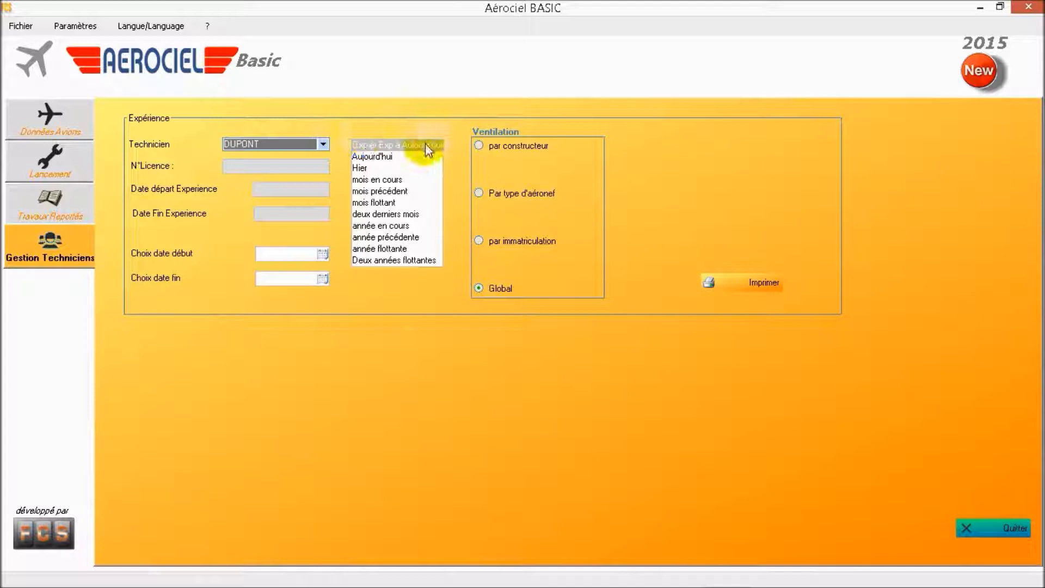
Set the technician experience period from 1 January 2015 to 19 March 2015.
left_click(322, 255)
left_click(216, 270)
left_click(216, 270)
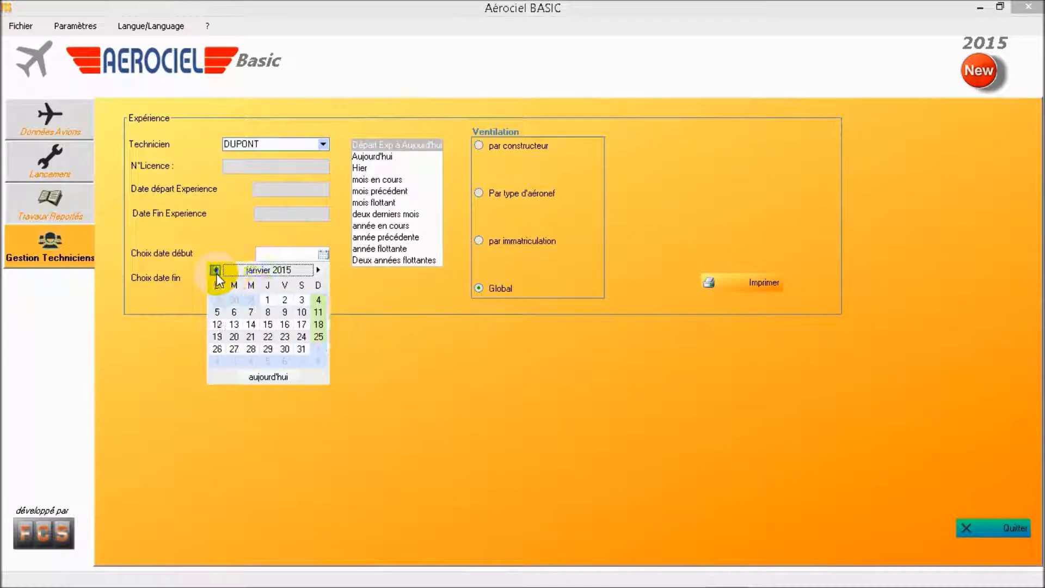
left_click(267, 302)
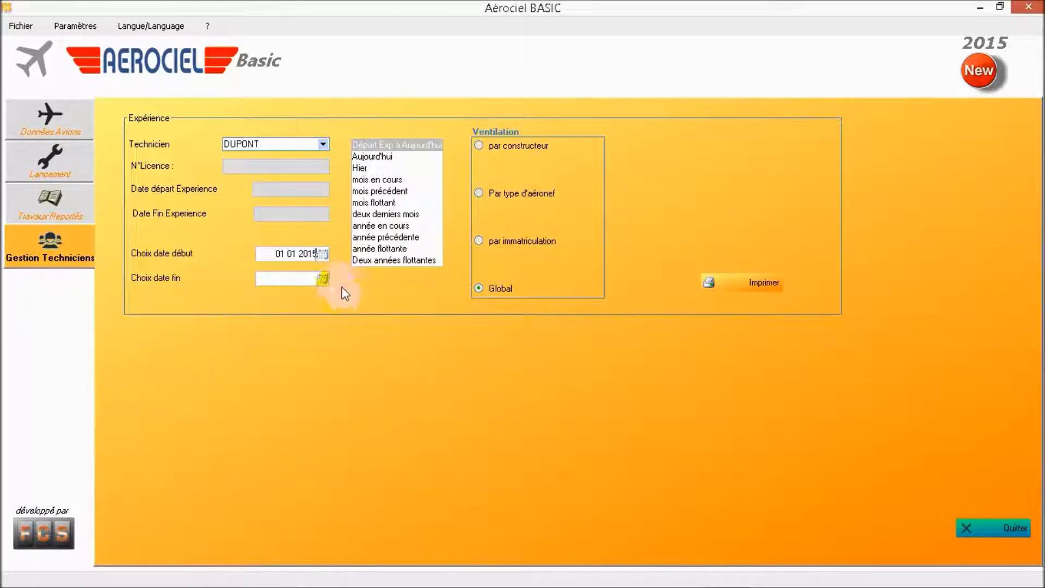
left_click(320, 277)
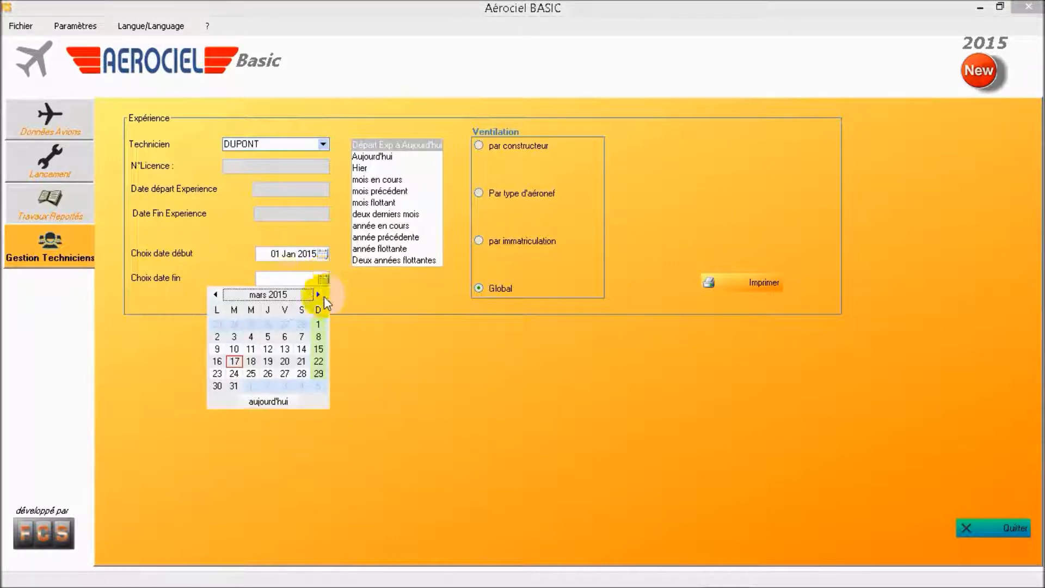
left_click(270, 364)
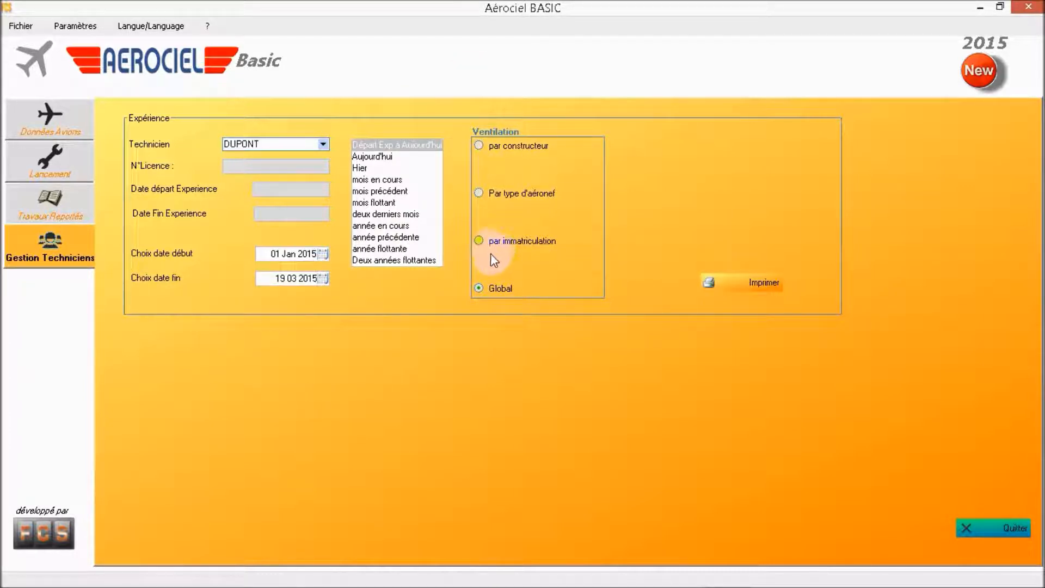
Generate the Global experience report for the period, examine its intervention, hours and experience-day entries across the full width, and close the preview.
left_click(753, 284)
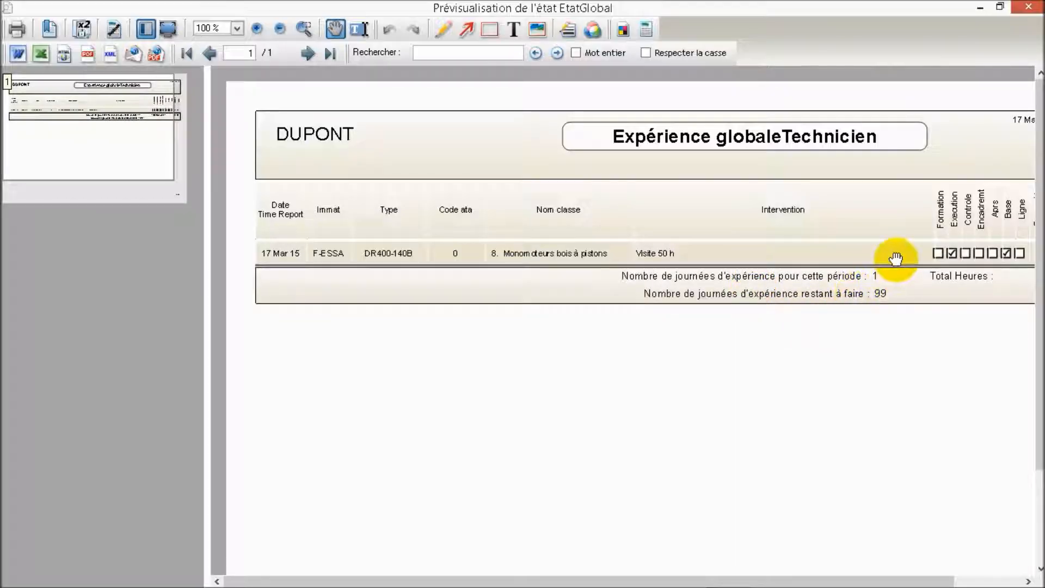
left_click_drag(932, 348, 828, 355)
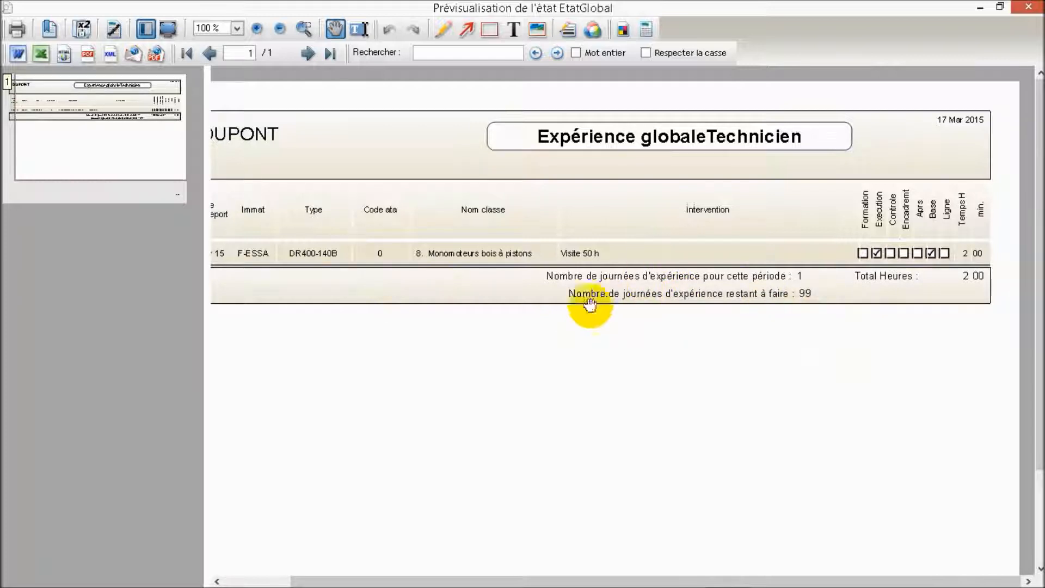
left_click_drag(436, 304, 507, 311)
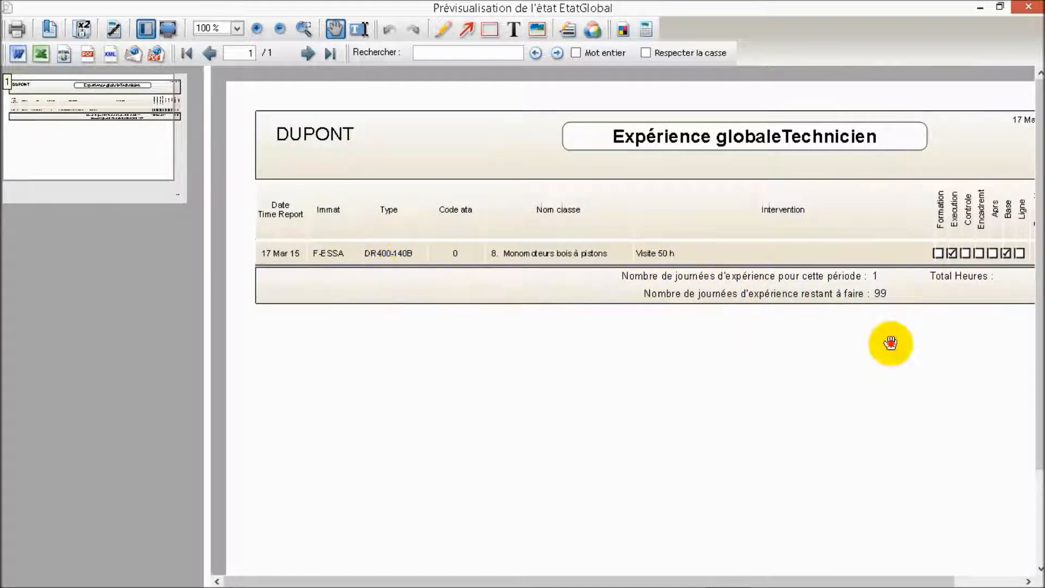
left_click_drag(891, 343, 770, 334)
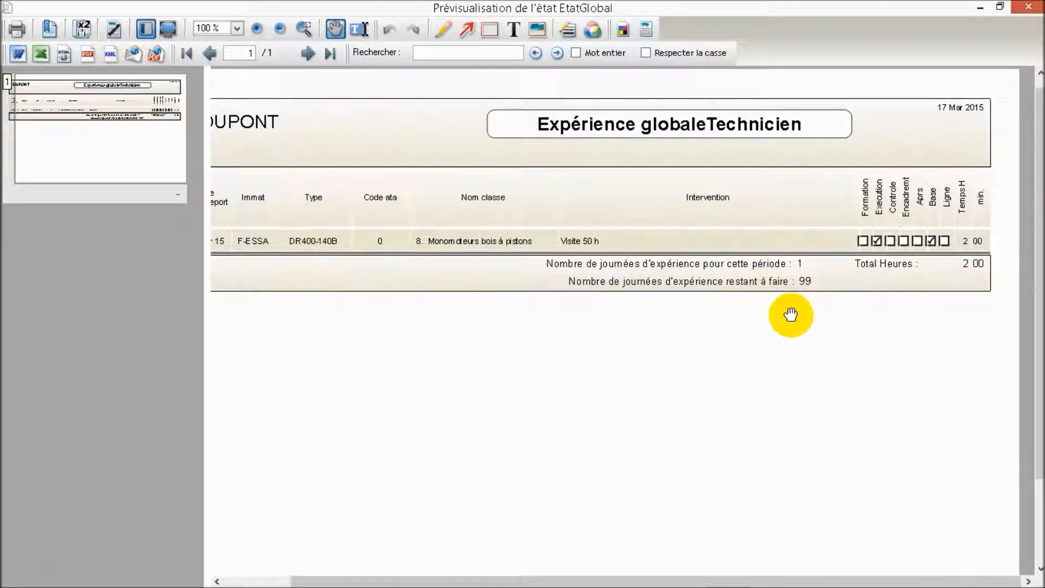
left_click_drag(824, 334, 809, 413)
left_click(1028, 7)
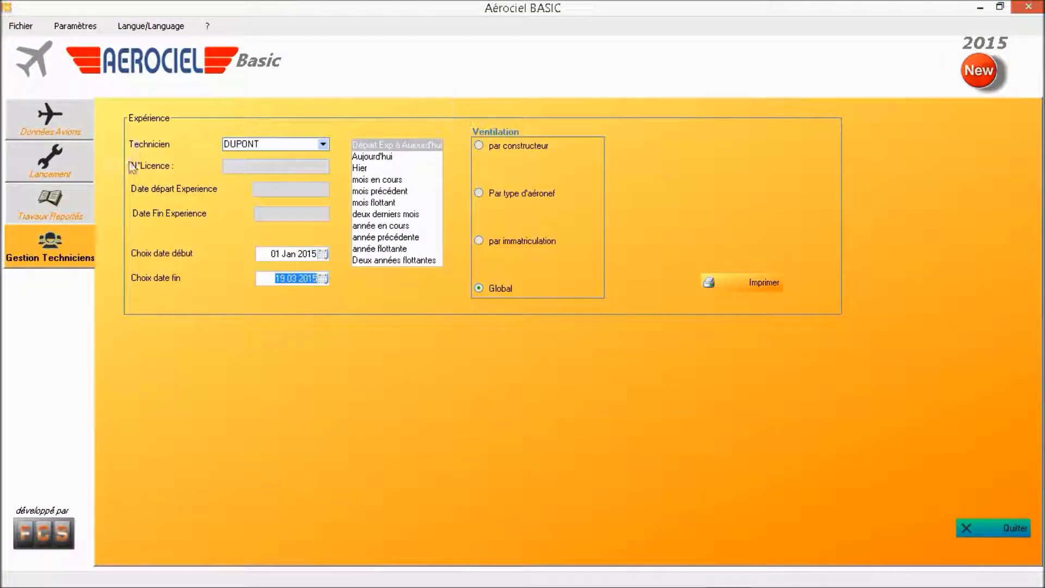